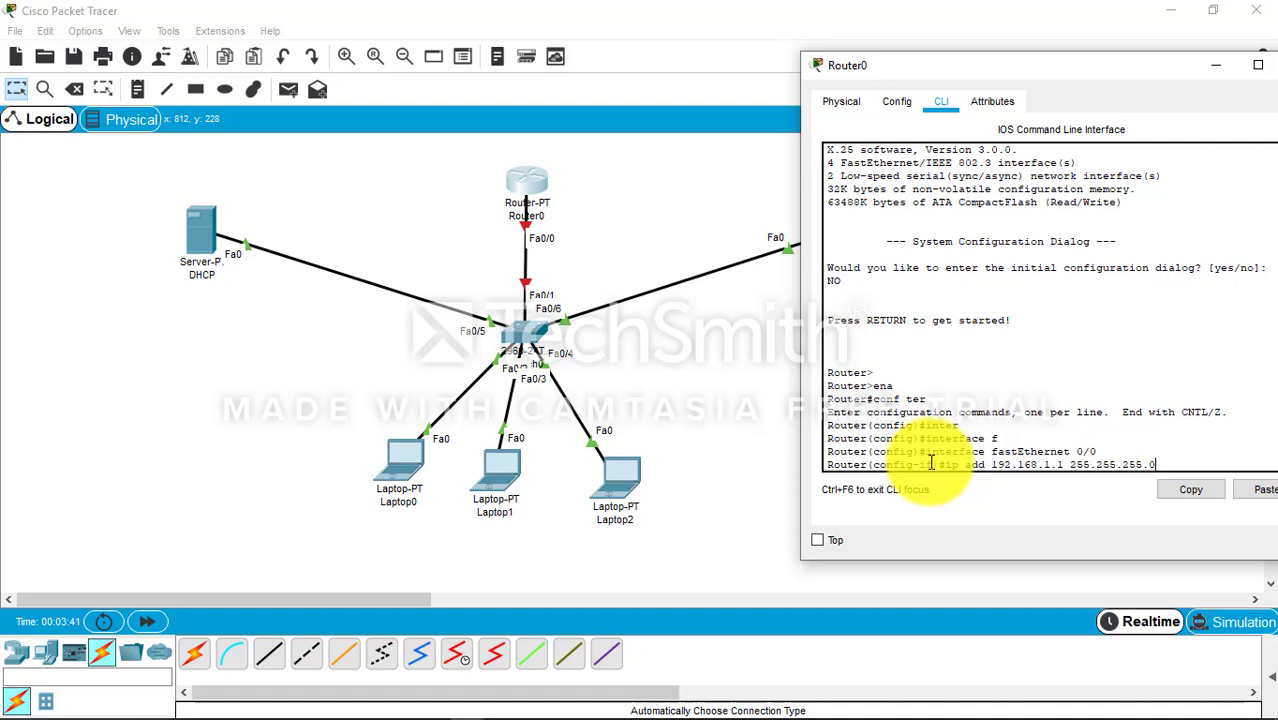
- Assign 192.168.1.1 with mask 255.255.255.0 to Router0's FastEthernet 0/0, enable the interface and leave interface configuration
key(Return)
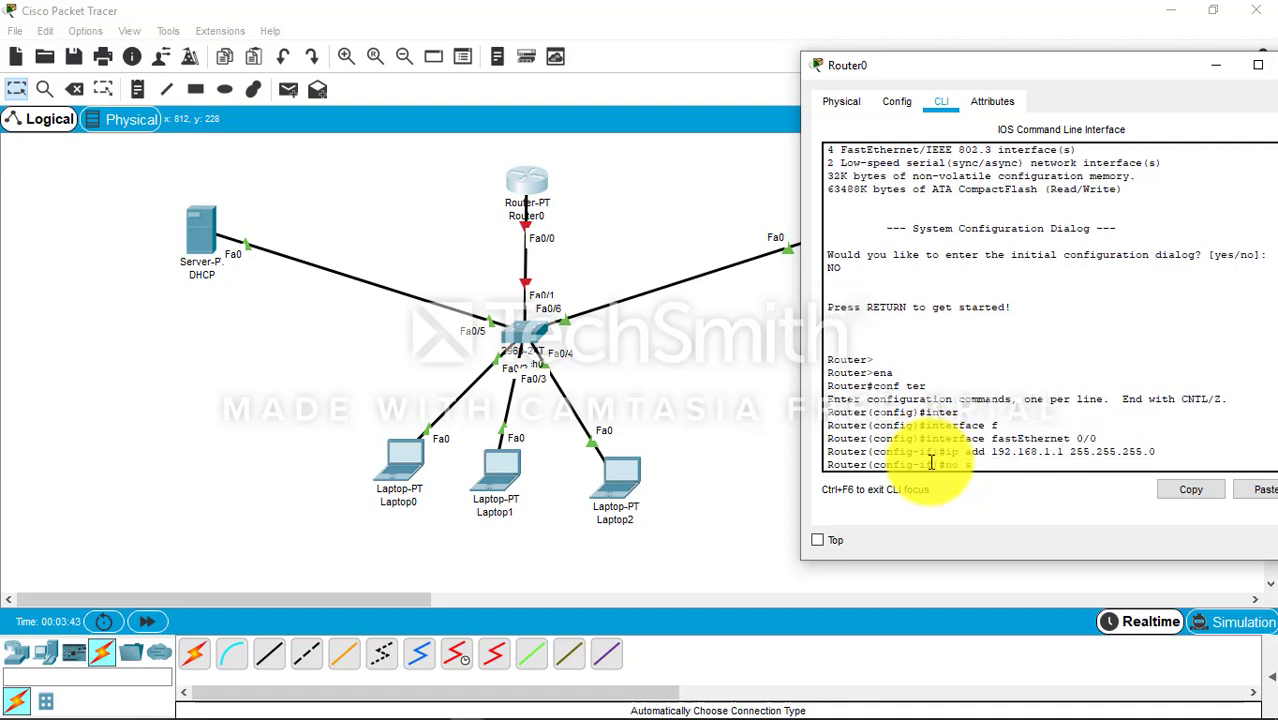
key(Return)
key(Return)
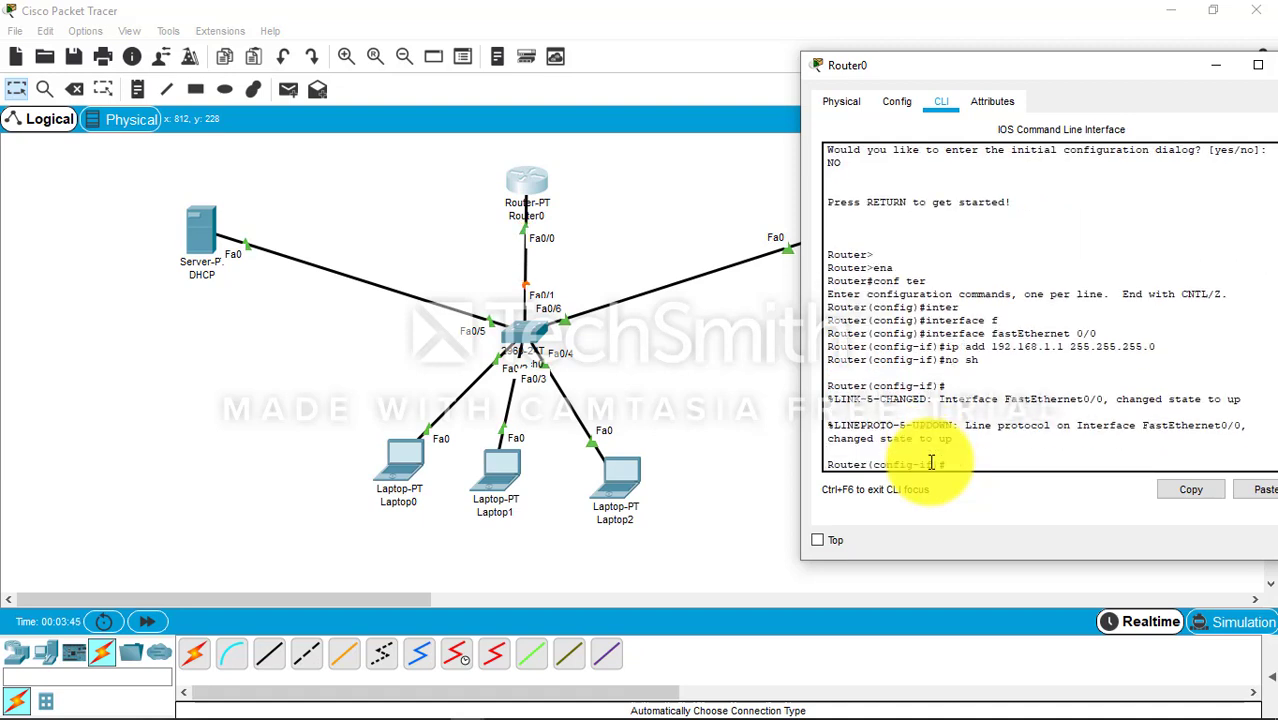
text(ex)
key(Return)
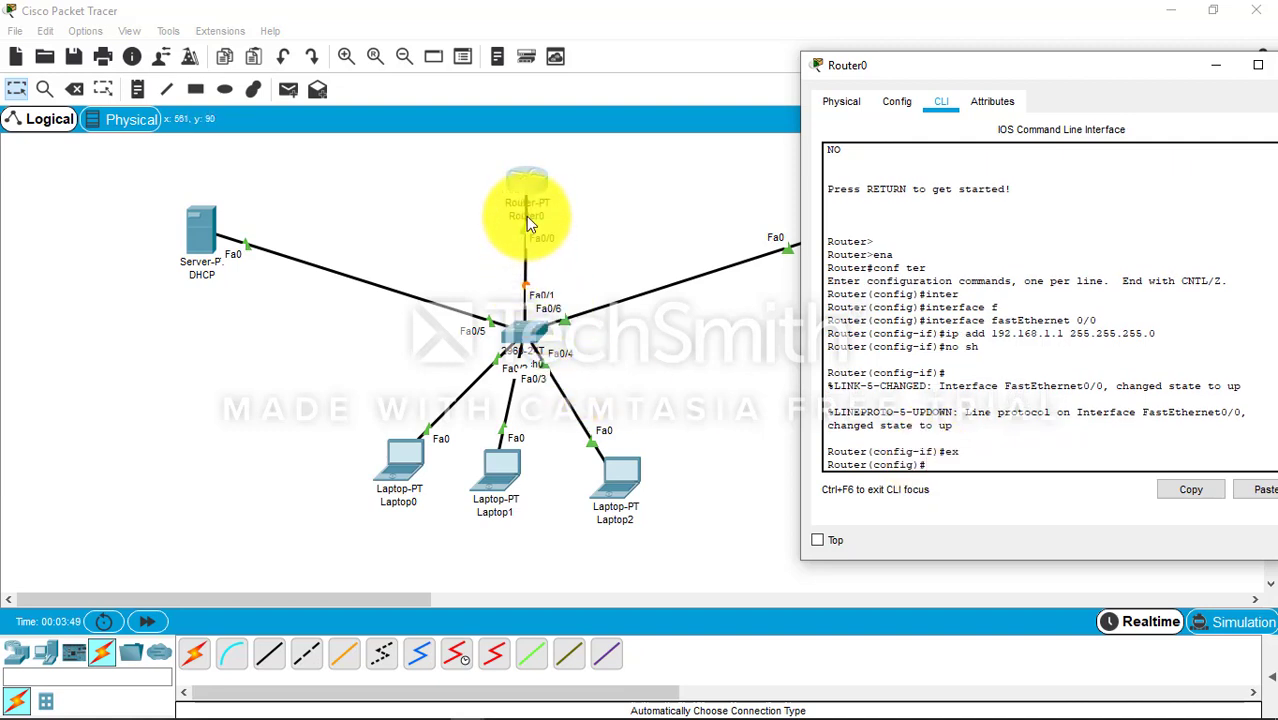
click(1218, 65)
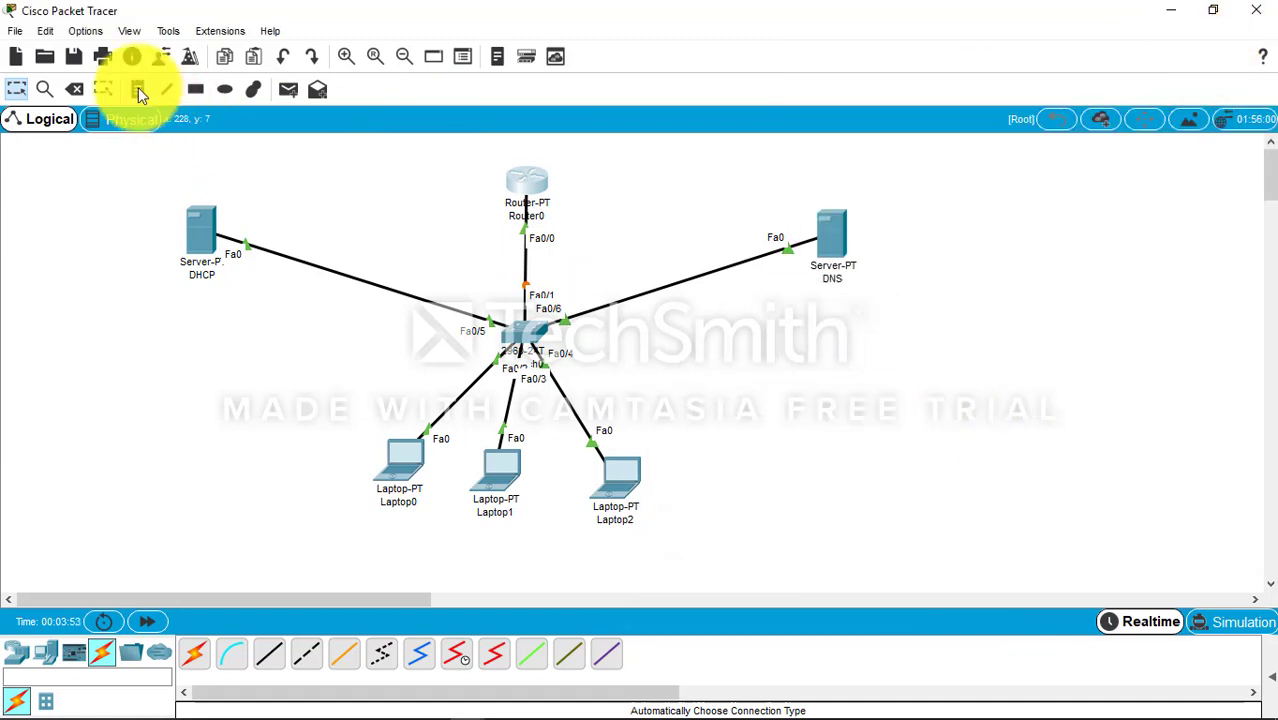
click(475, 255)
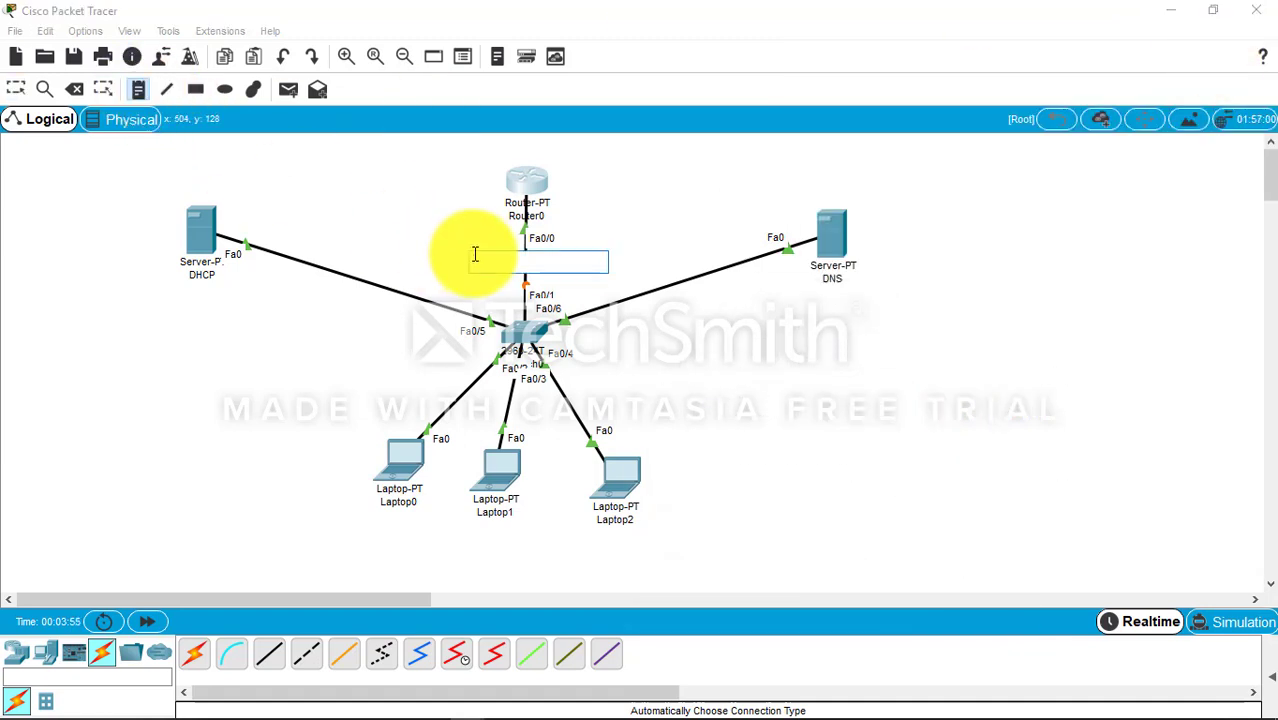
mouse_move(827, 700)
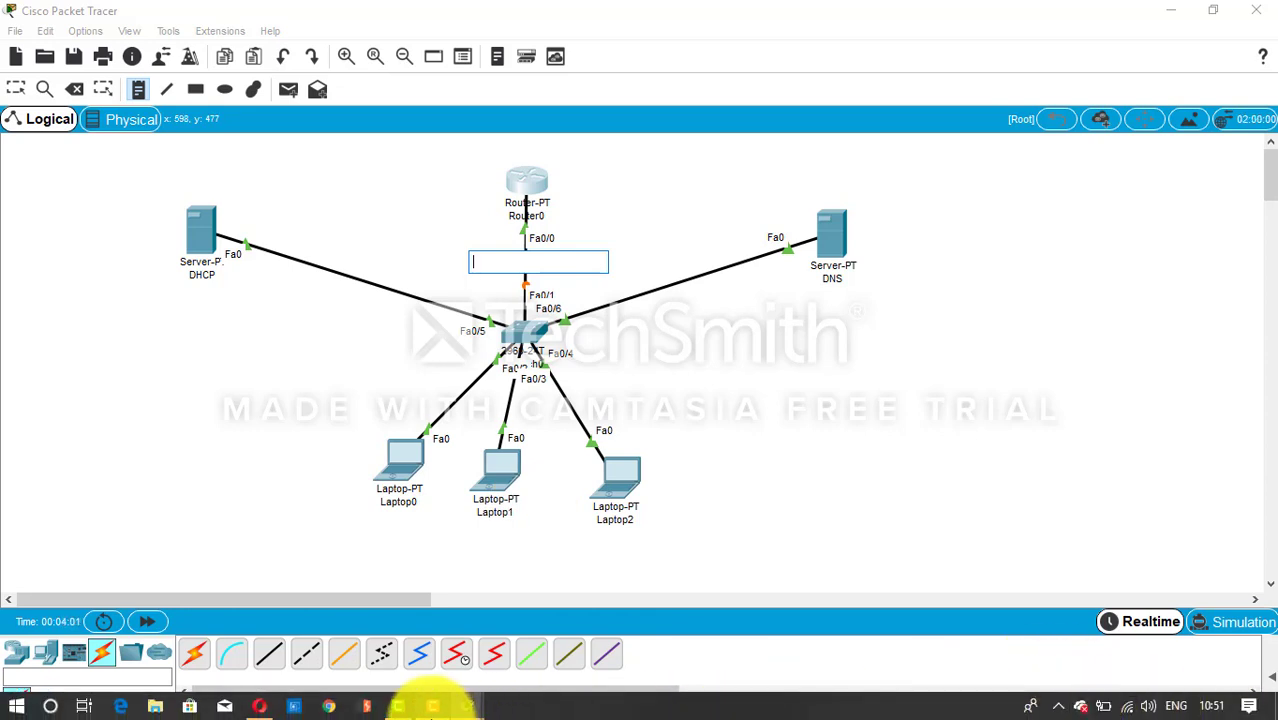
click(435, 707)
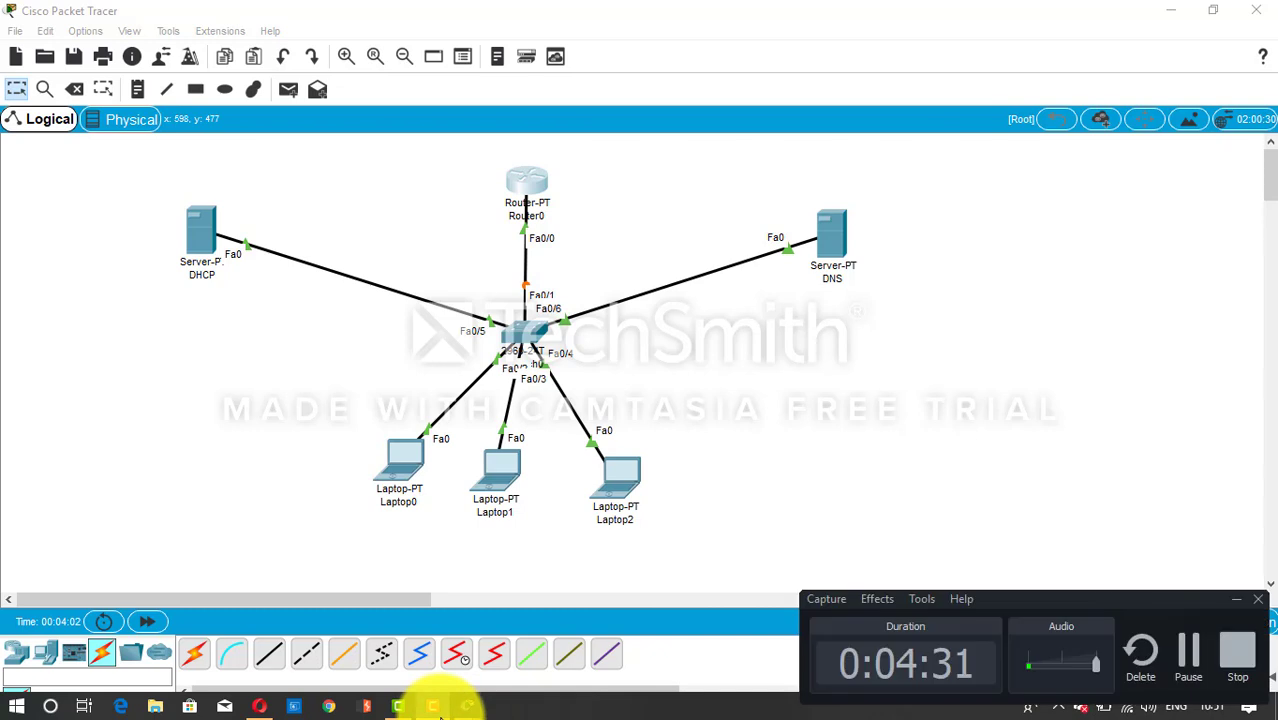
click(1188, 655)
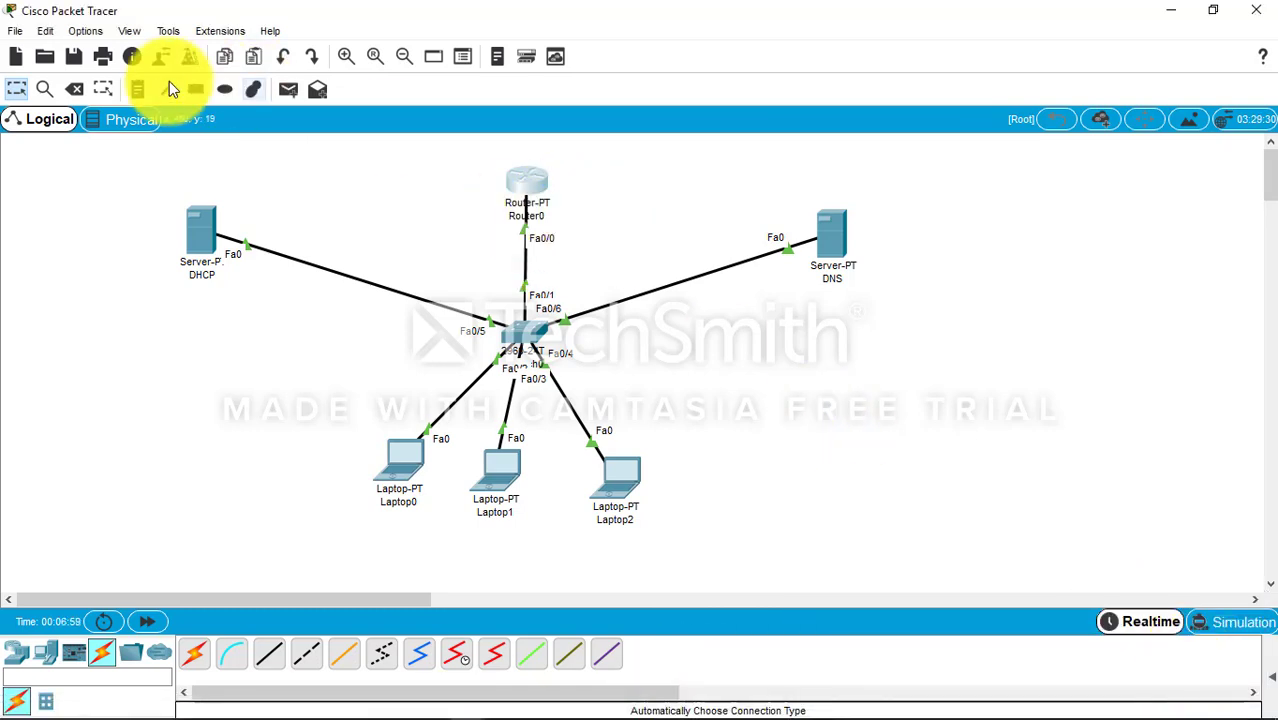
- Place a note reading 192.168.1.1 on the link between Router0 and the switch
click(140, 90)
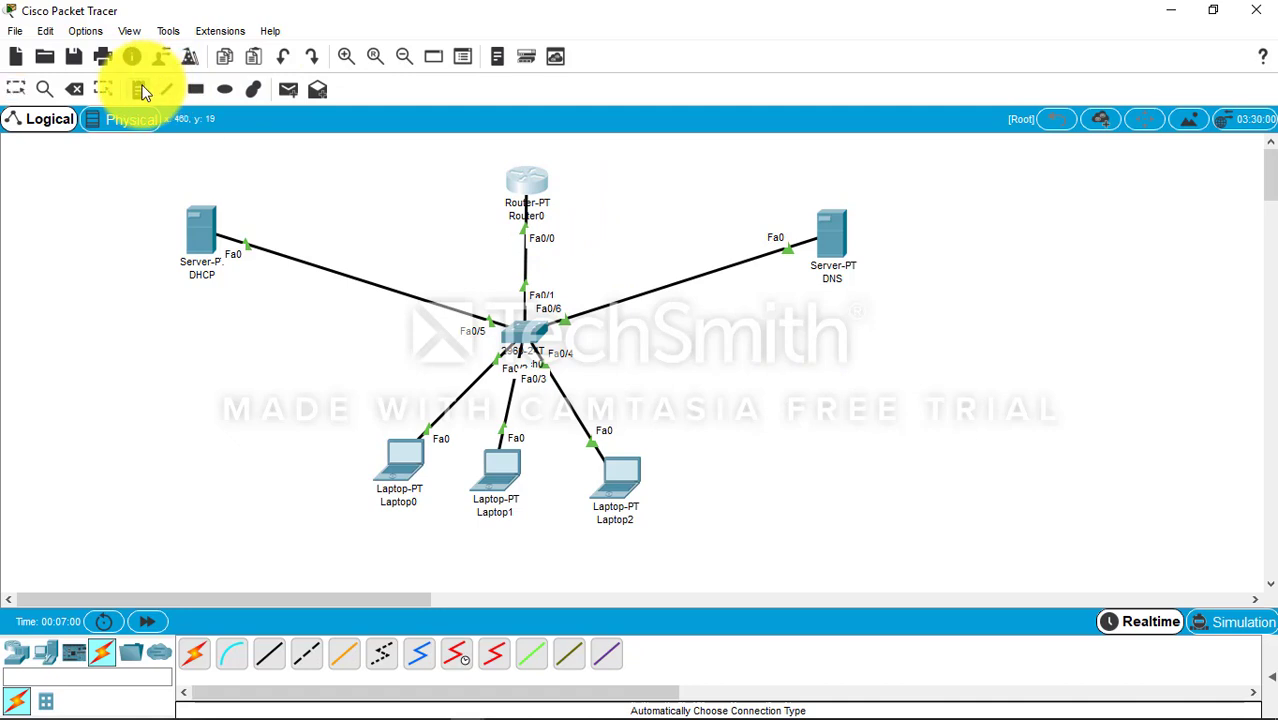
click(499, 272)
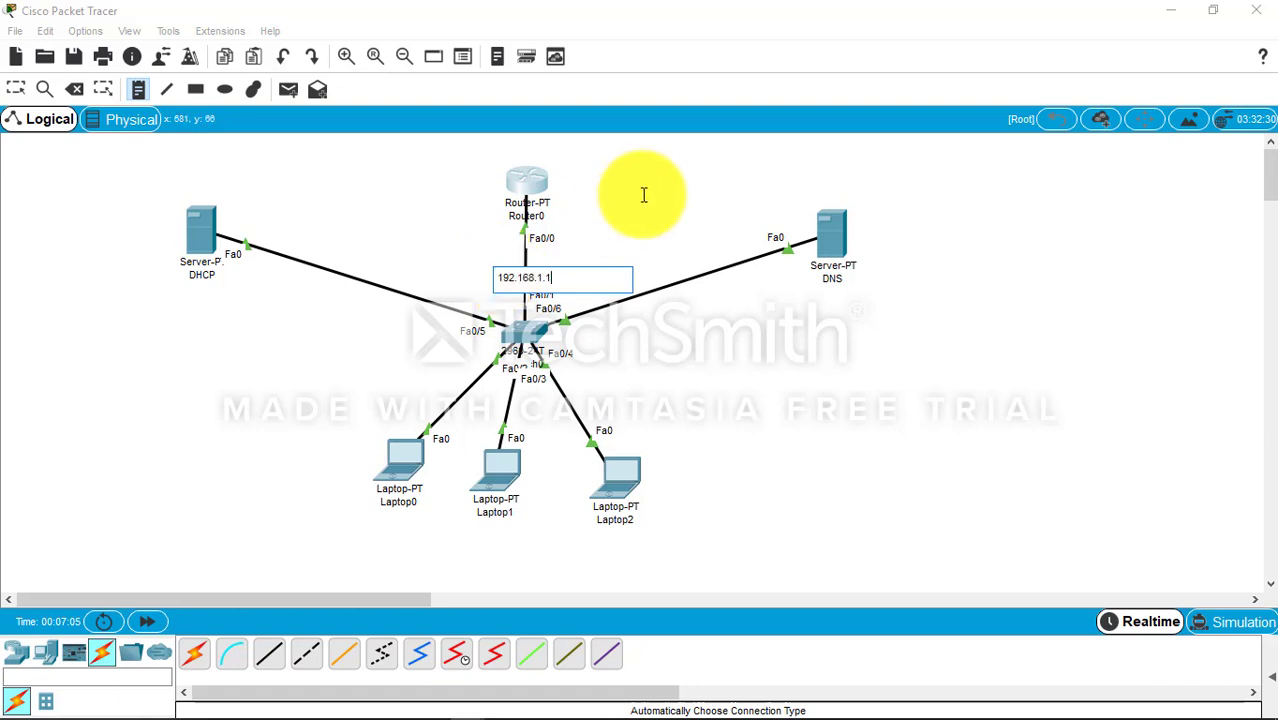
key(Escape)
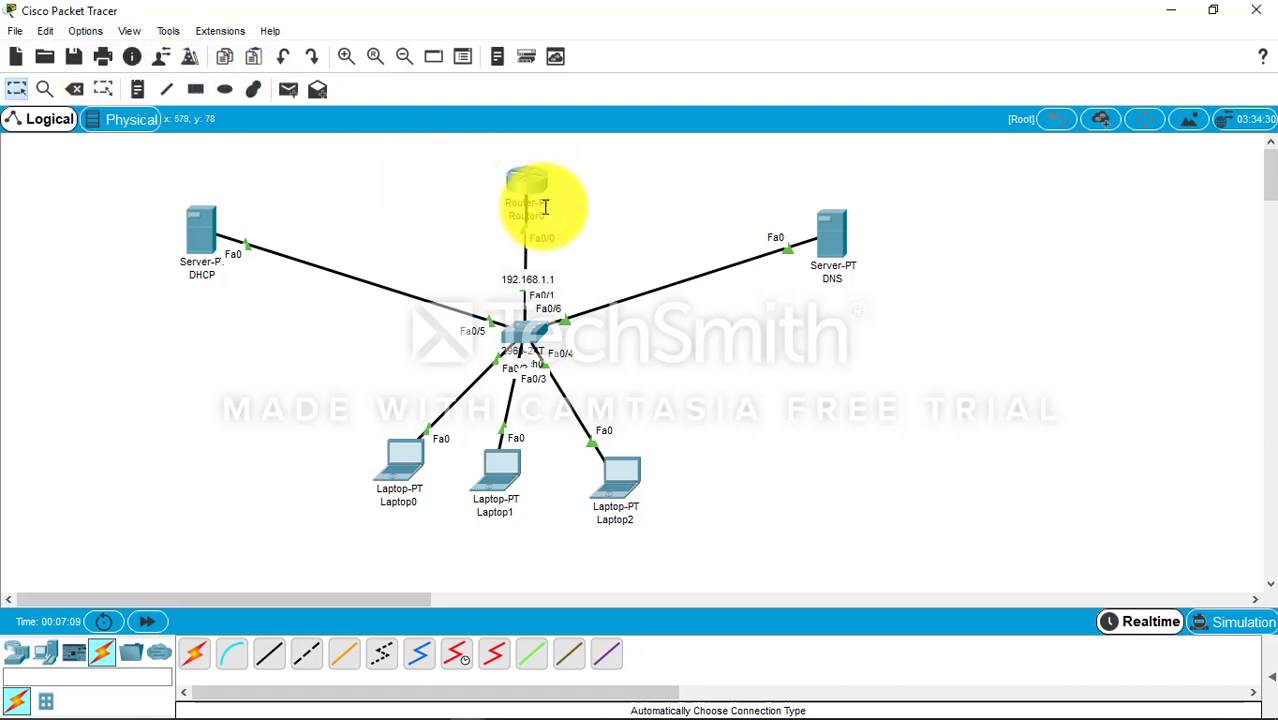
- Give the DHCP server the static IP address 192.168.1.2 with subnet mask 255.255.255.0
click(206, 224)
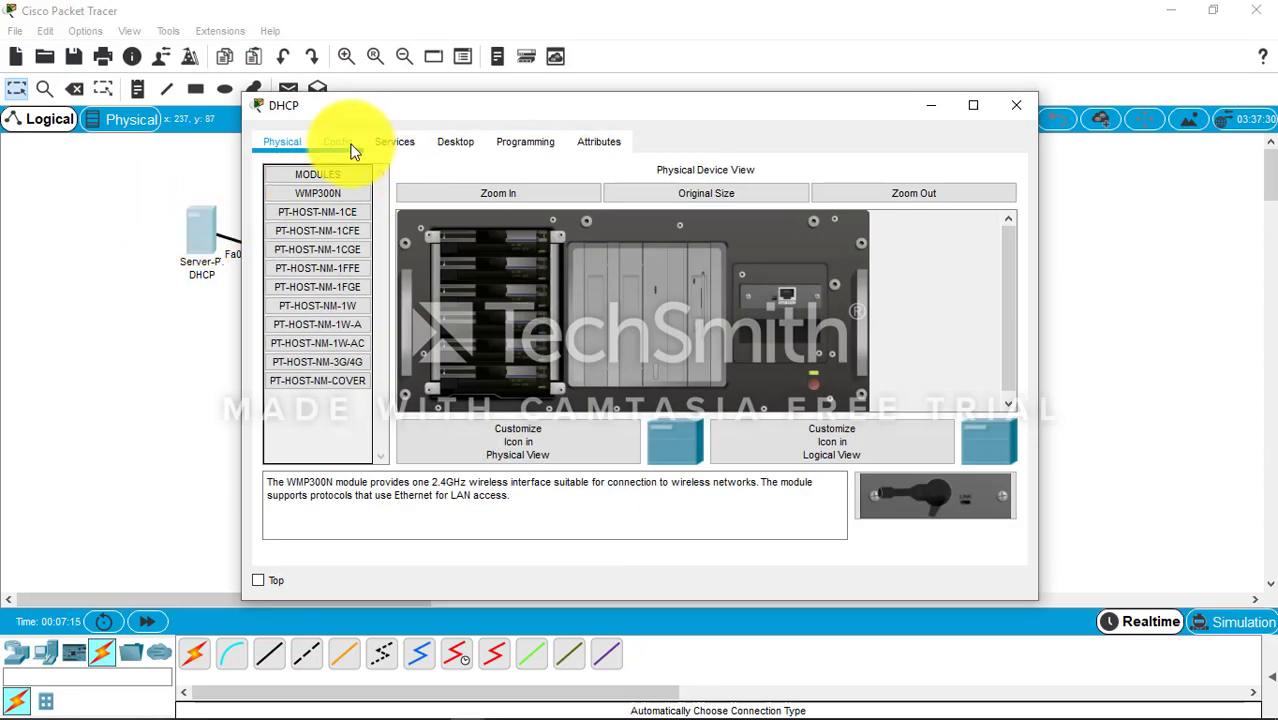
click(452, 145)
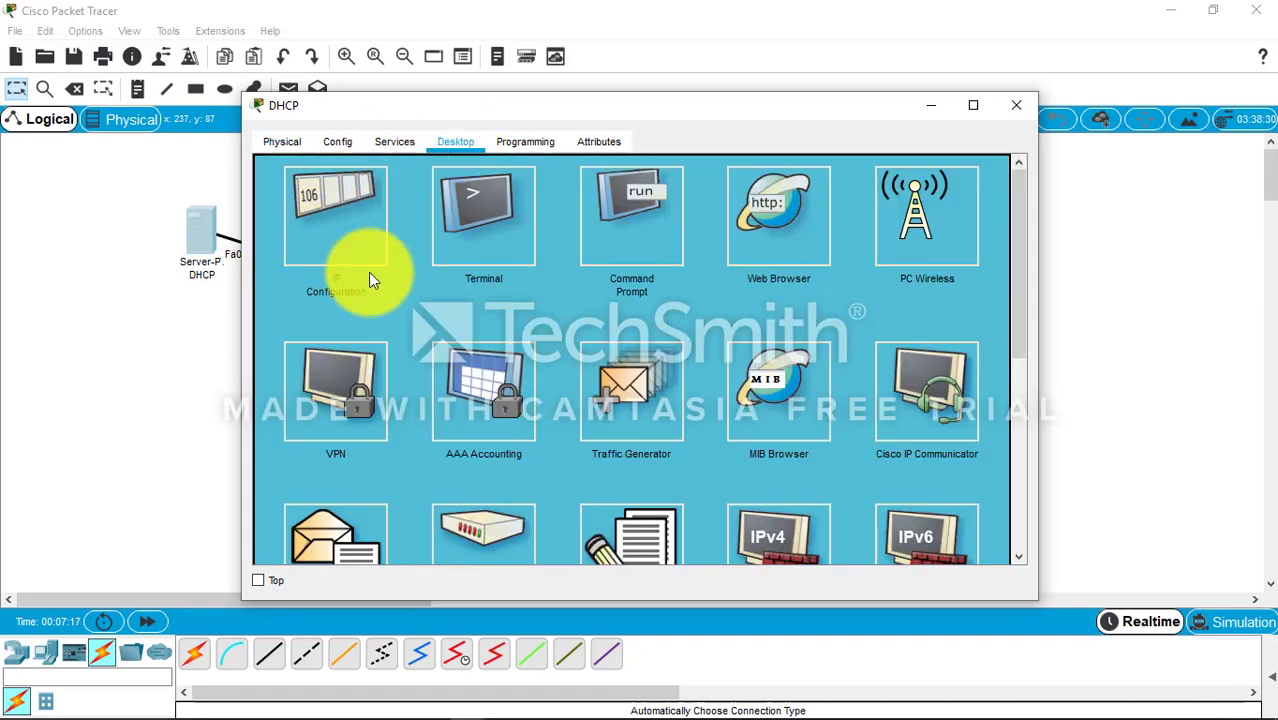
click(345, 204)
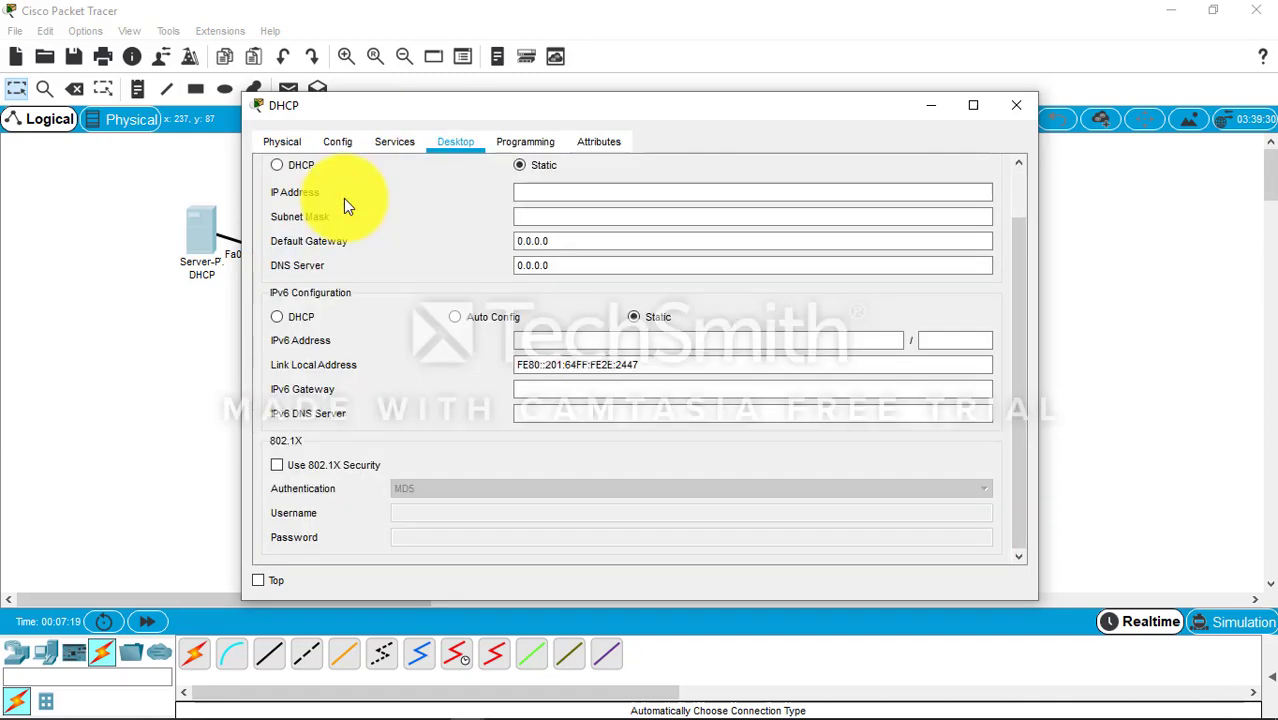
click(530, 192)
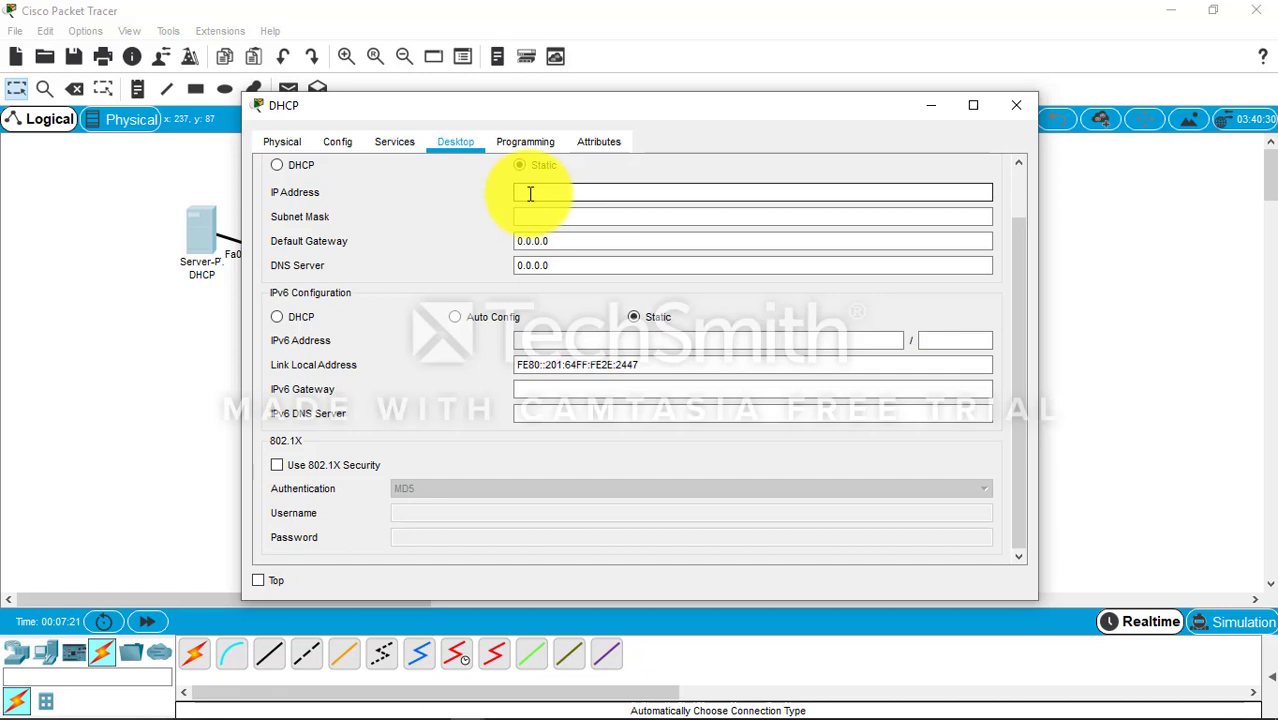
text(192.168.1.2)
click(562, 216)
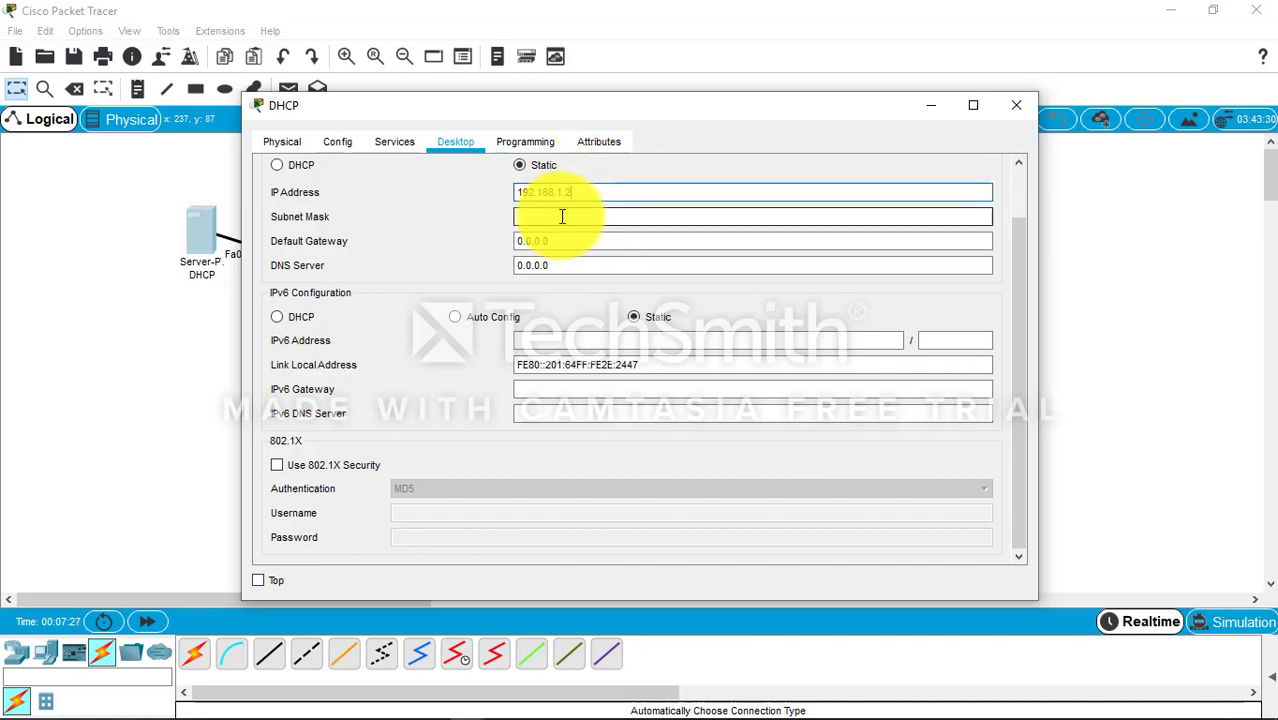
click(562, 216)
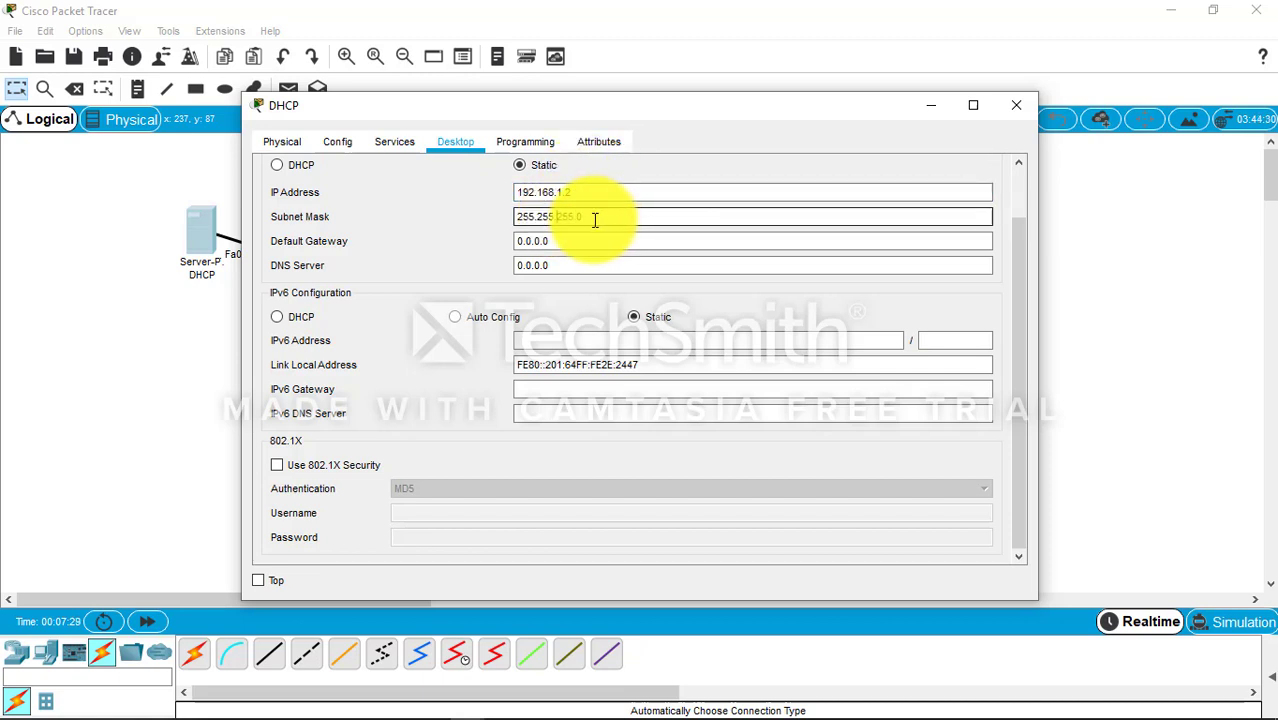
- Set the DHCP server's own default gateway to 192.168.1.1 and its DNS server to 192.168.1.3
click(568, 239)
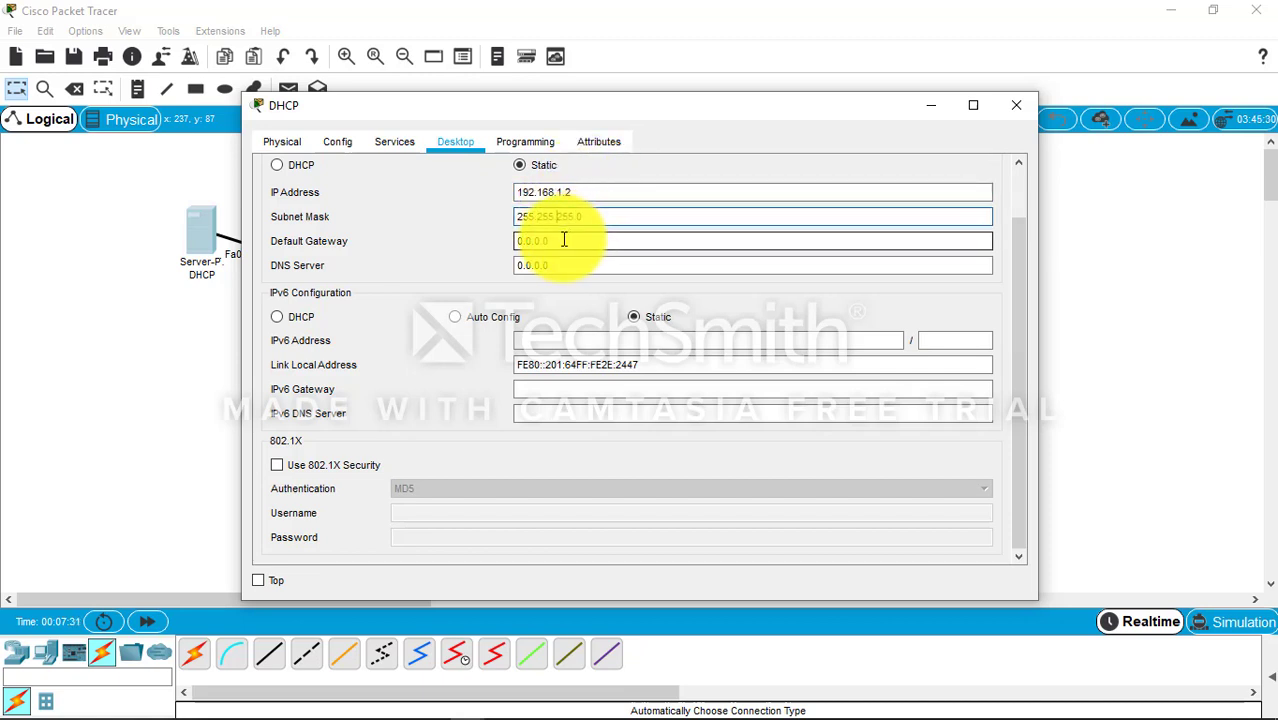
key(BackSpace)
key(BackSpace)
key(BackSpace)
key(BackSpace)
key(BackSpace)
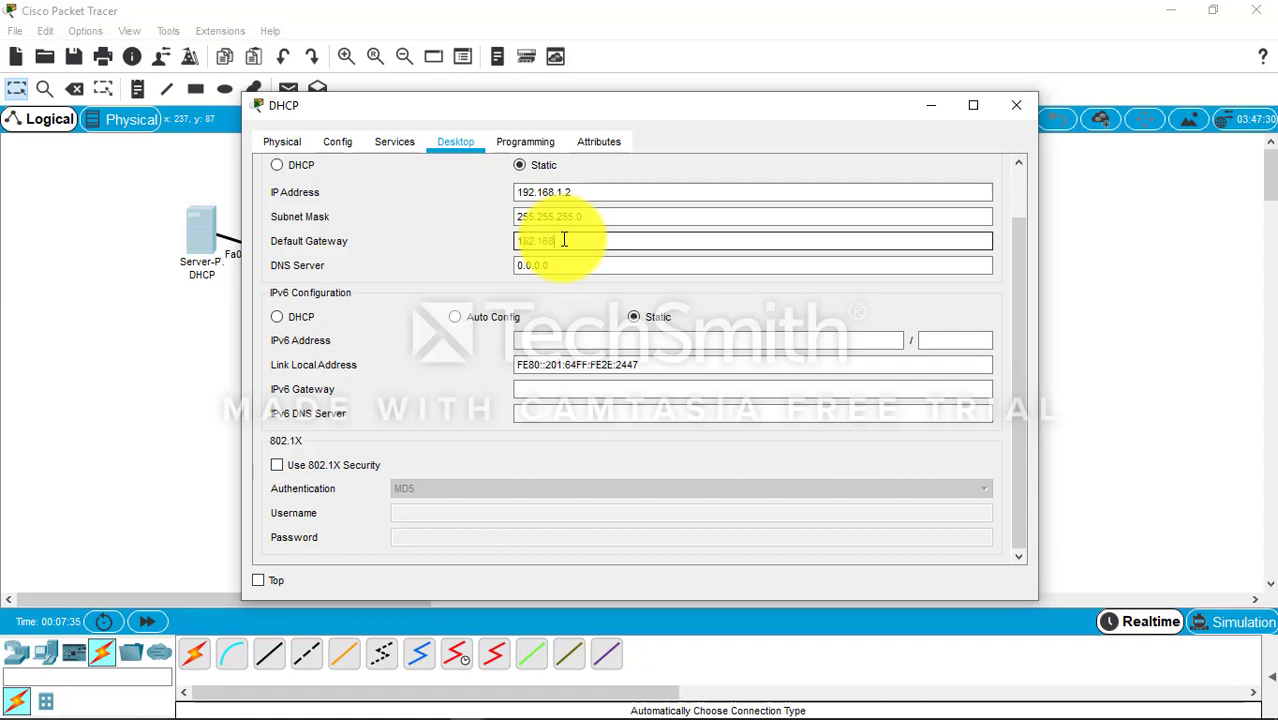
text(192.168.1.1)
click(550, 266)
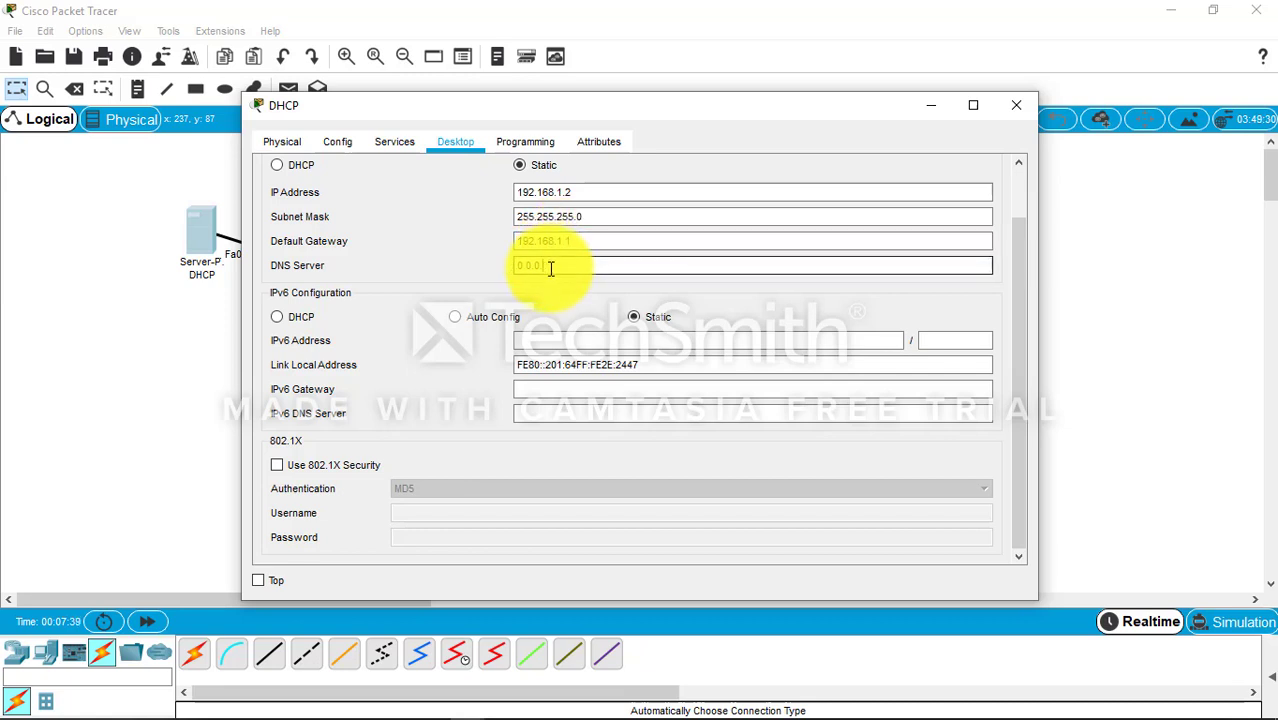
text(192.168.1.3)
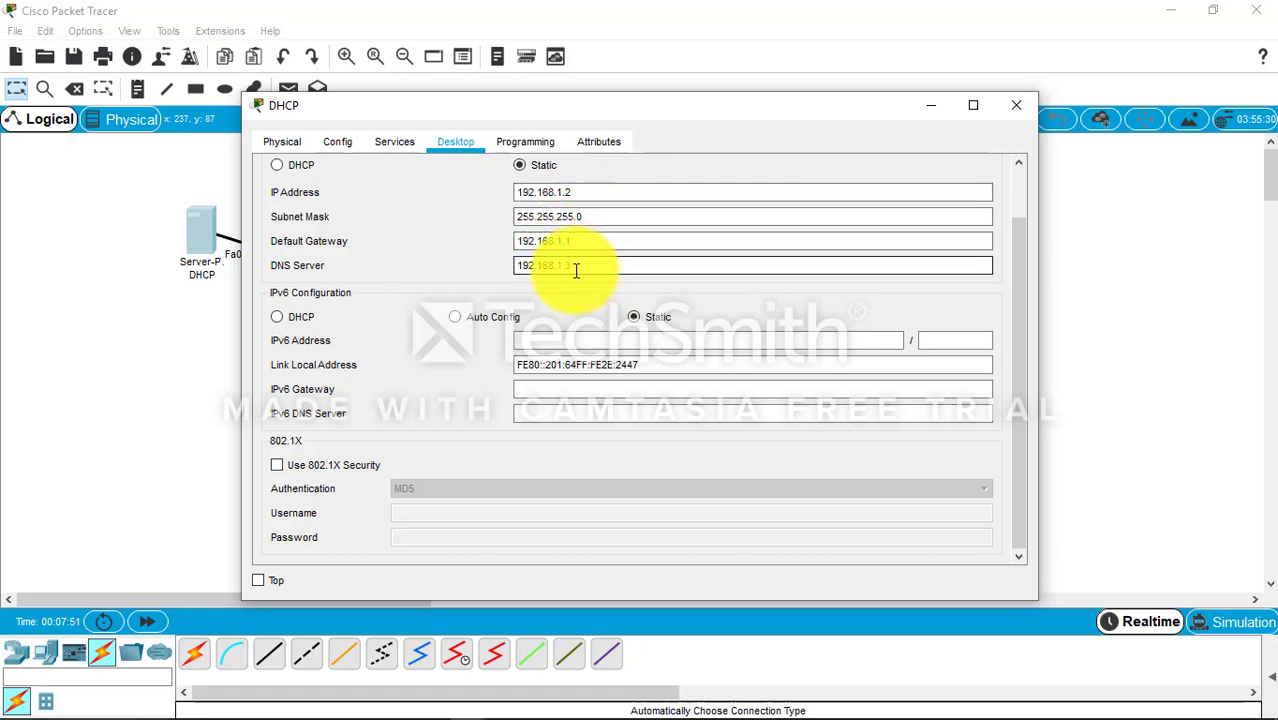
- Turn on the DHCP service and set serverPool's default gateway to 192.168.1.1 and DNS server to 192.168.1.3
click(391, 143)
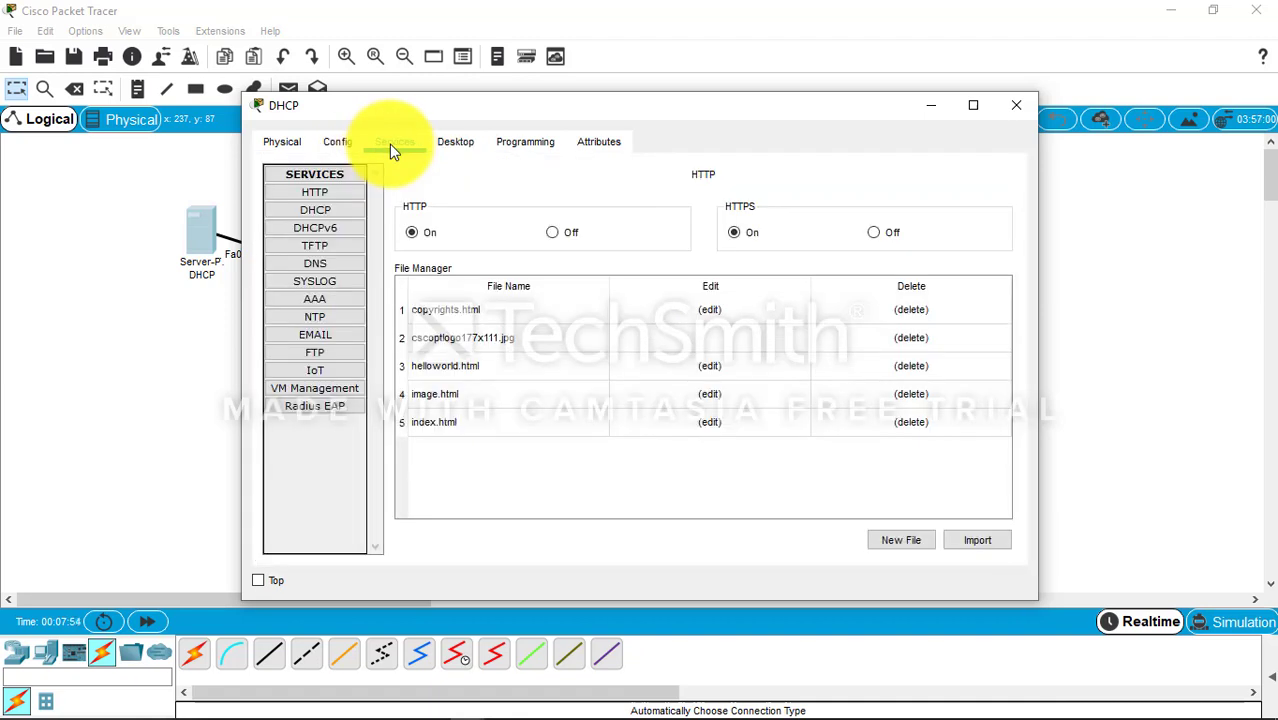
click(330, 212)
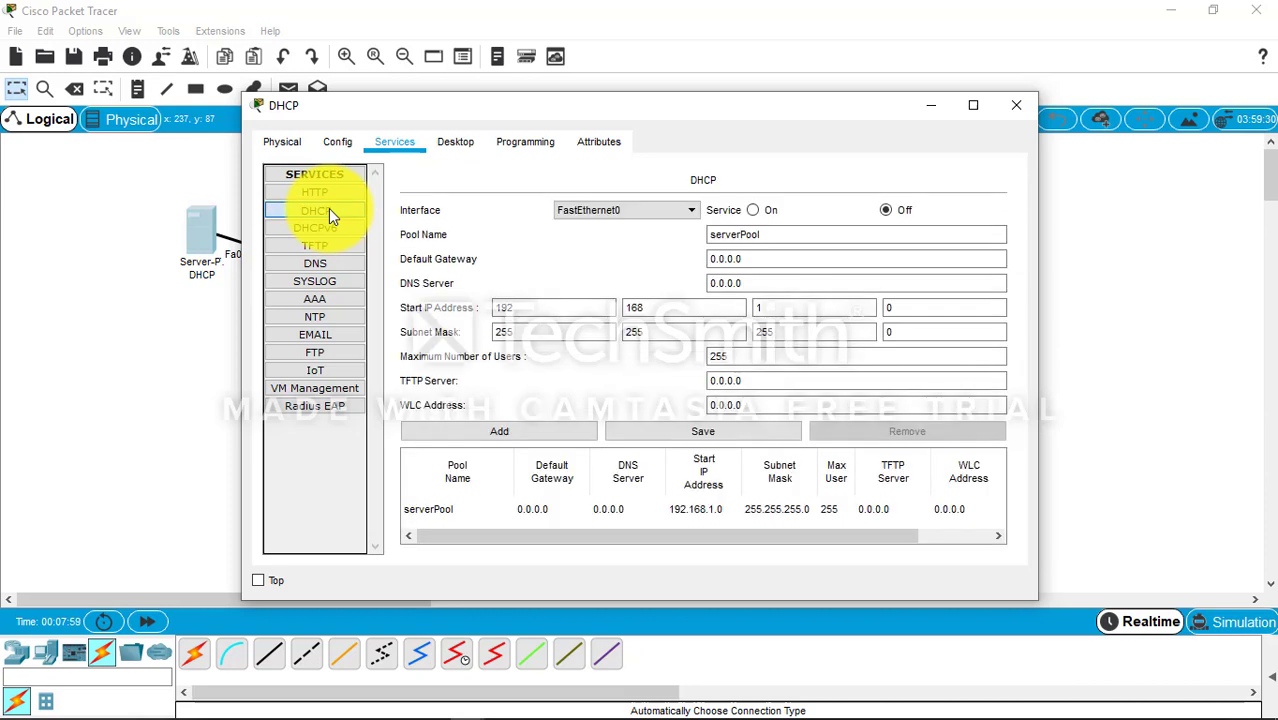
click(756, 211)
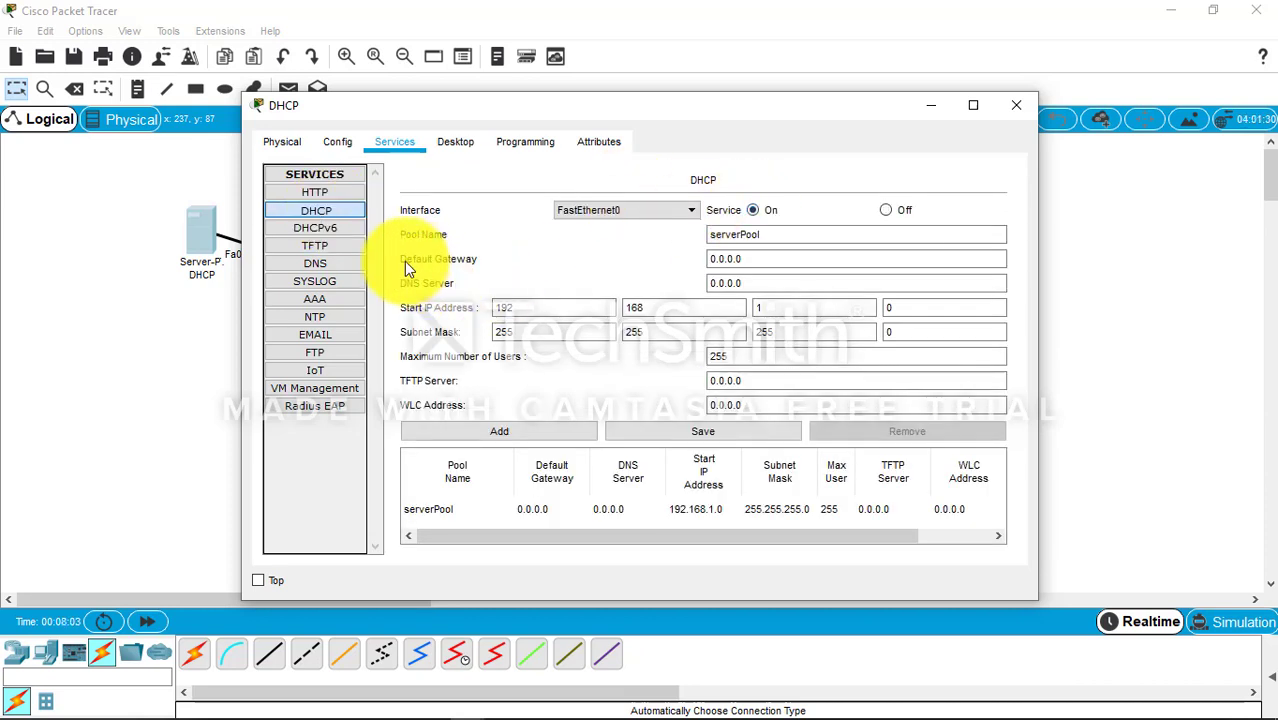
click(750, 257)
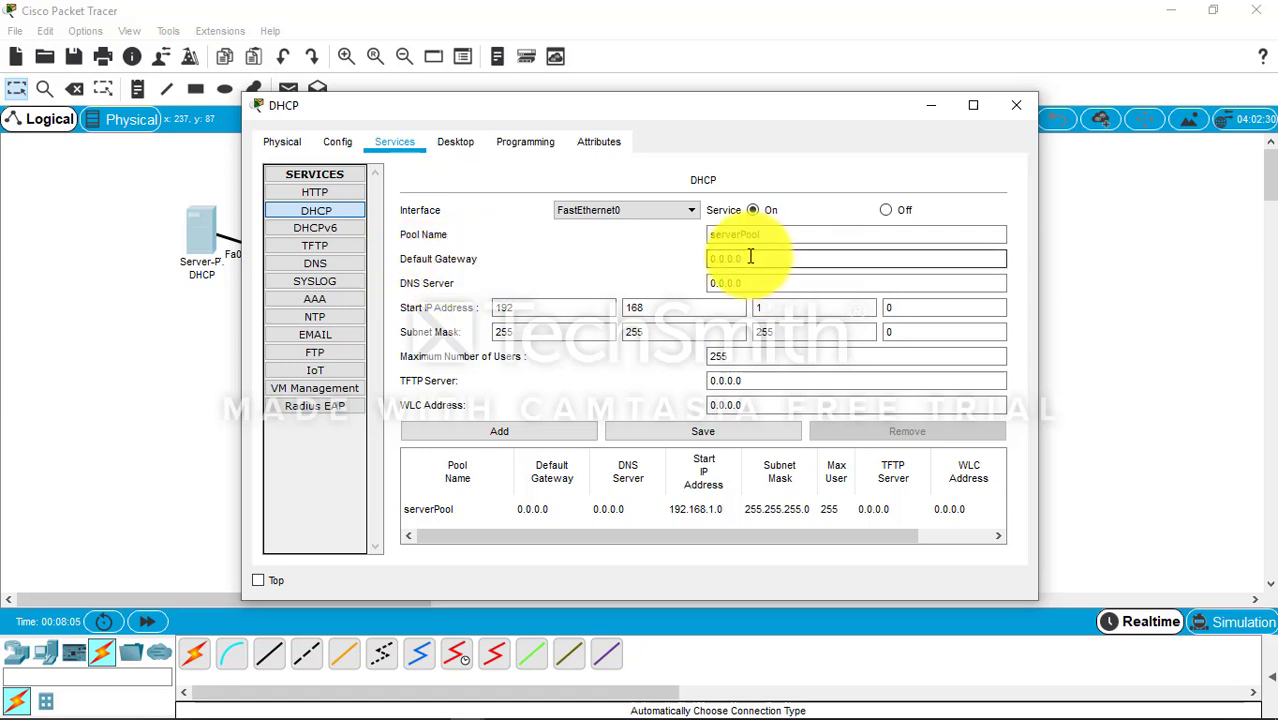
key(BackSpace)
text(192.168.1.1)
click(743, 280)
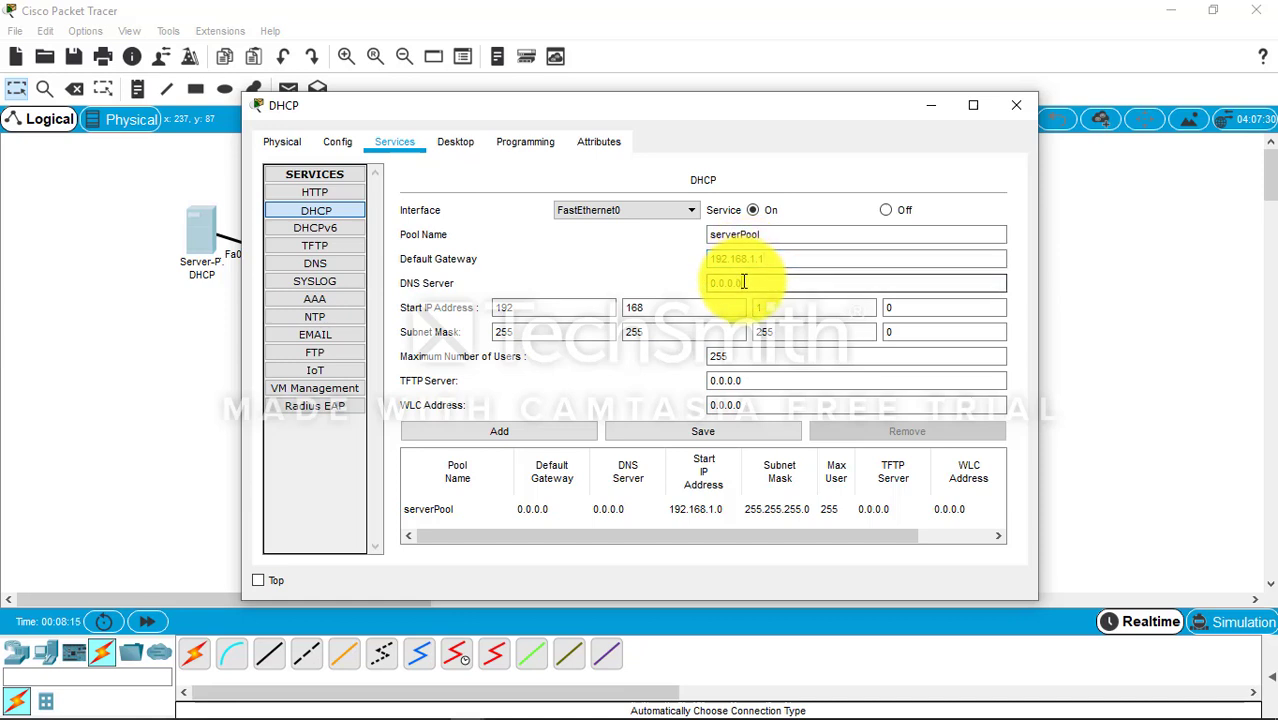
text(192.168.1.3)
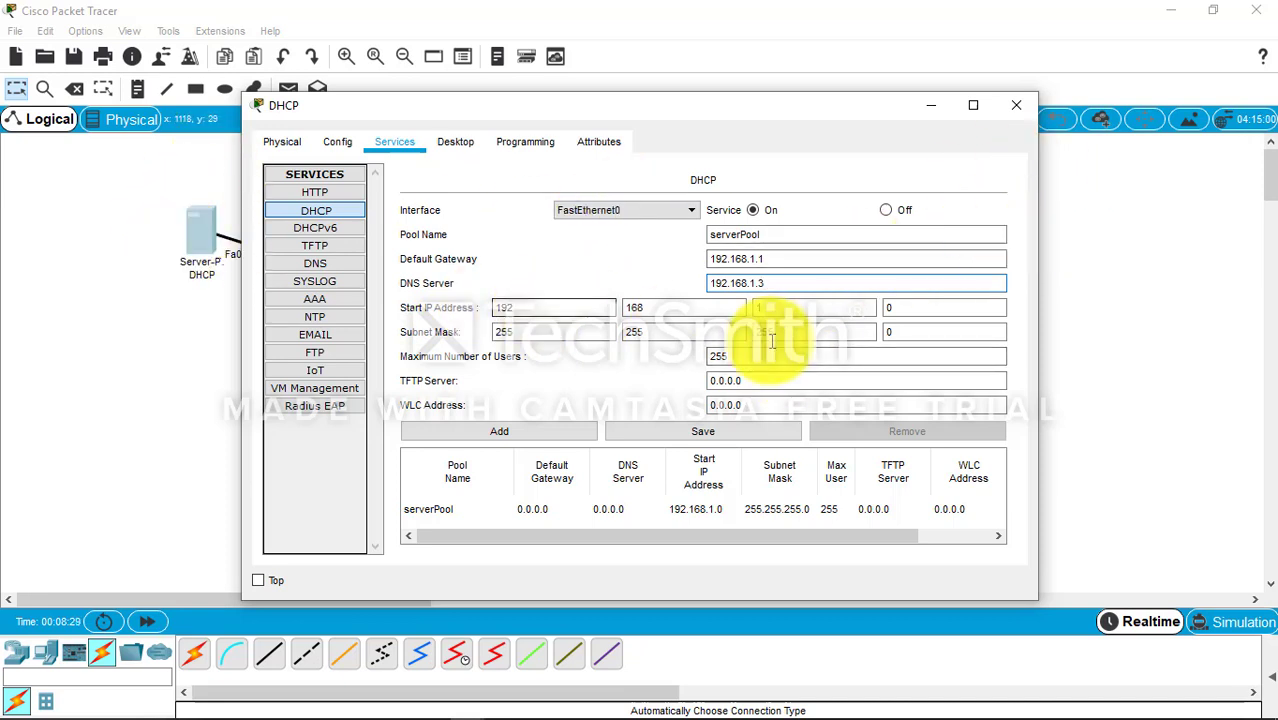
- Set serverPool's start IP address to 192.168.1.4 and maximum number of users to 252, and save the pool
click(897, 309)
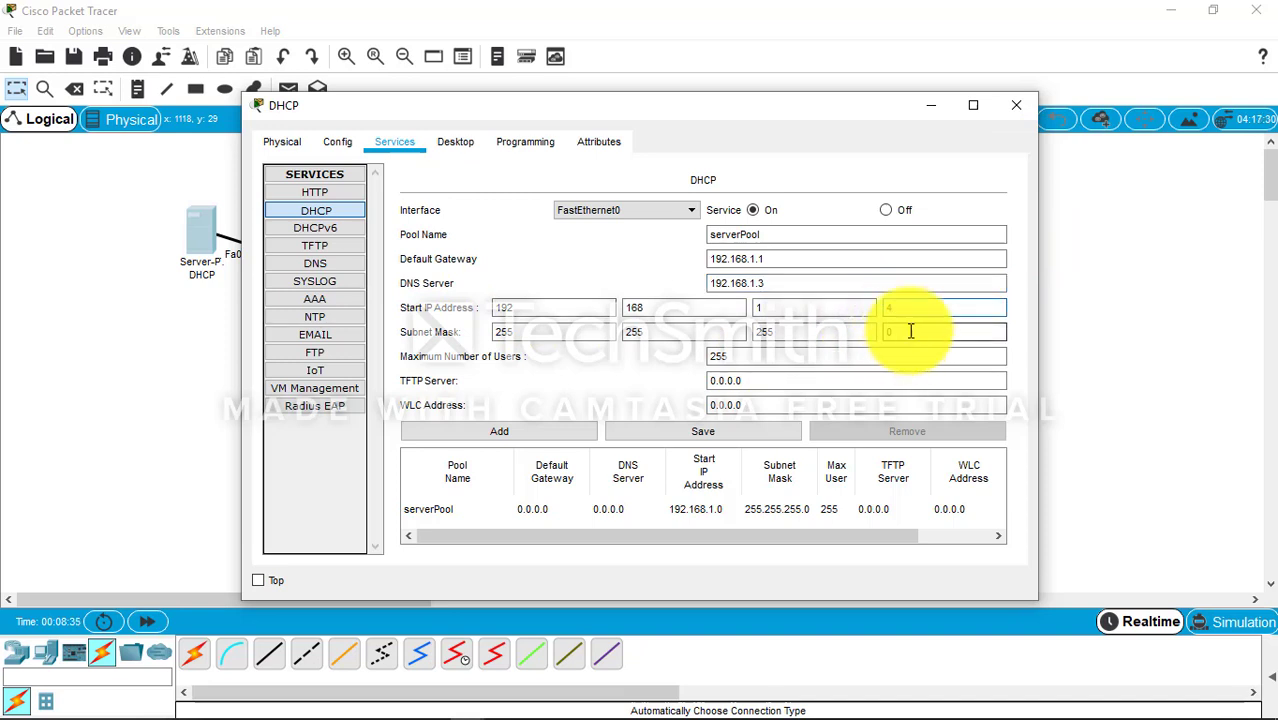
click(907, 331)
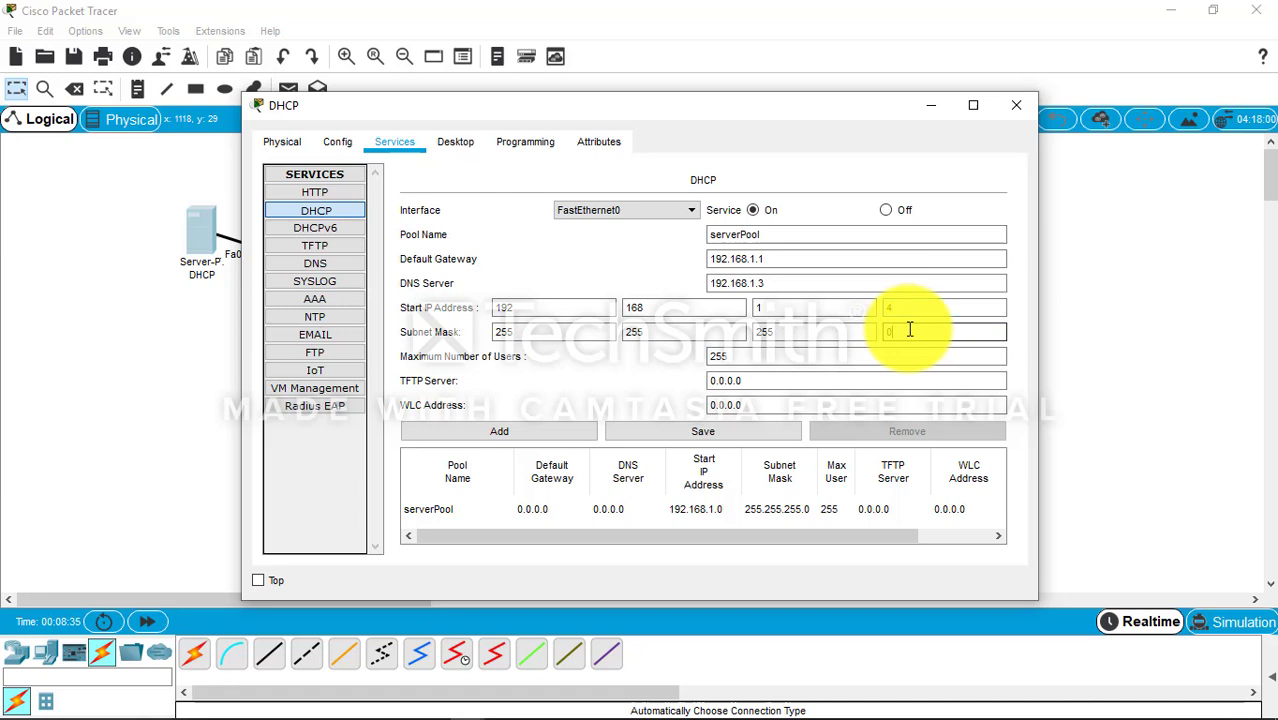
click(786, 359)
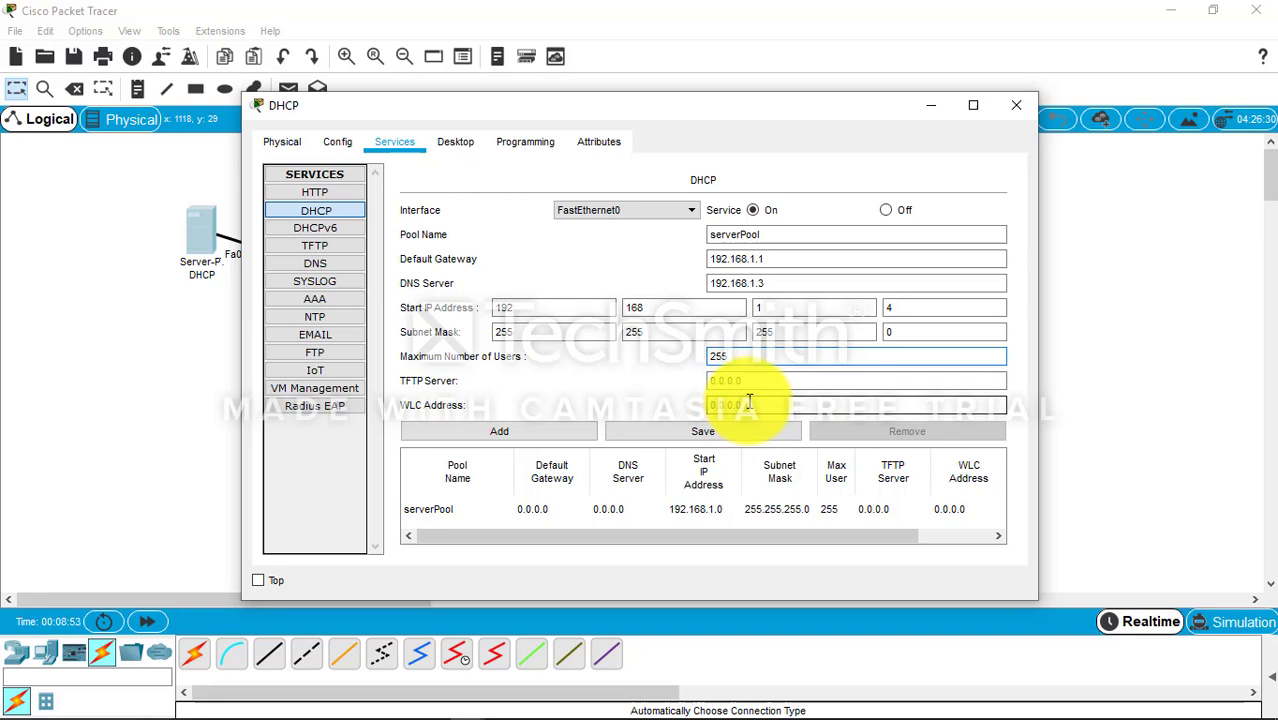
click(641, 430)
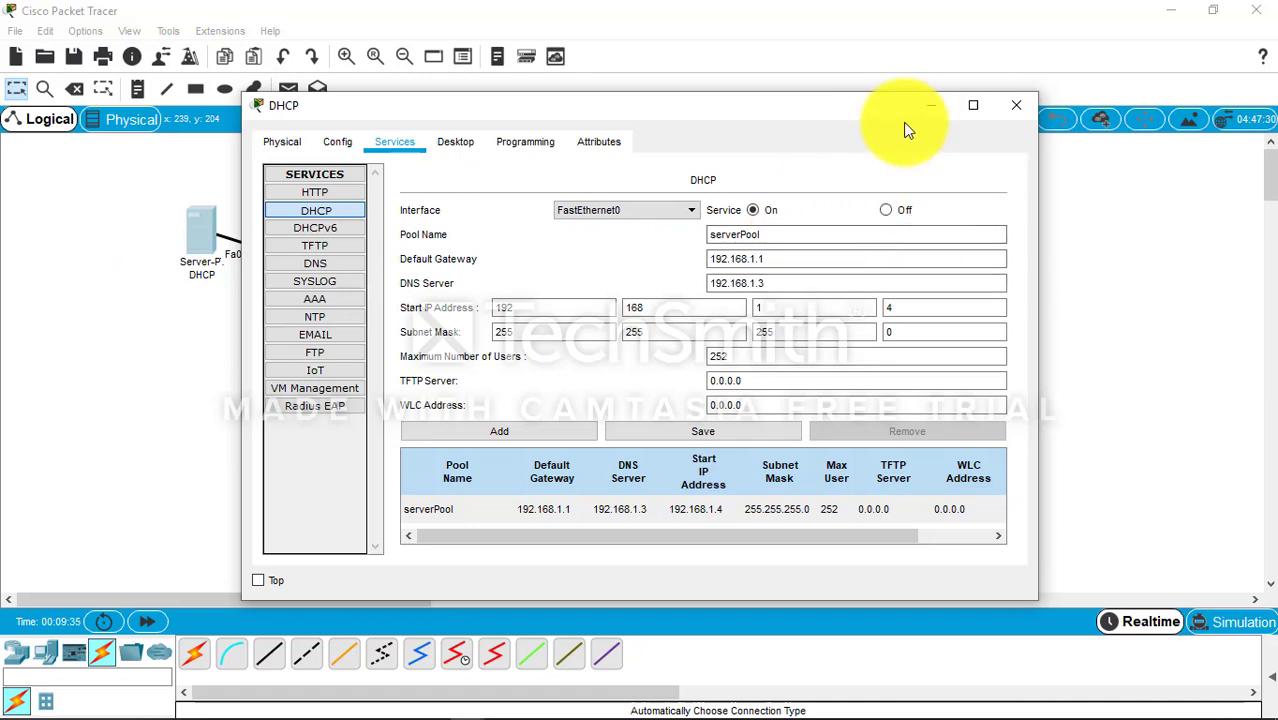
click(933, 104)
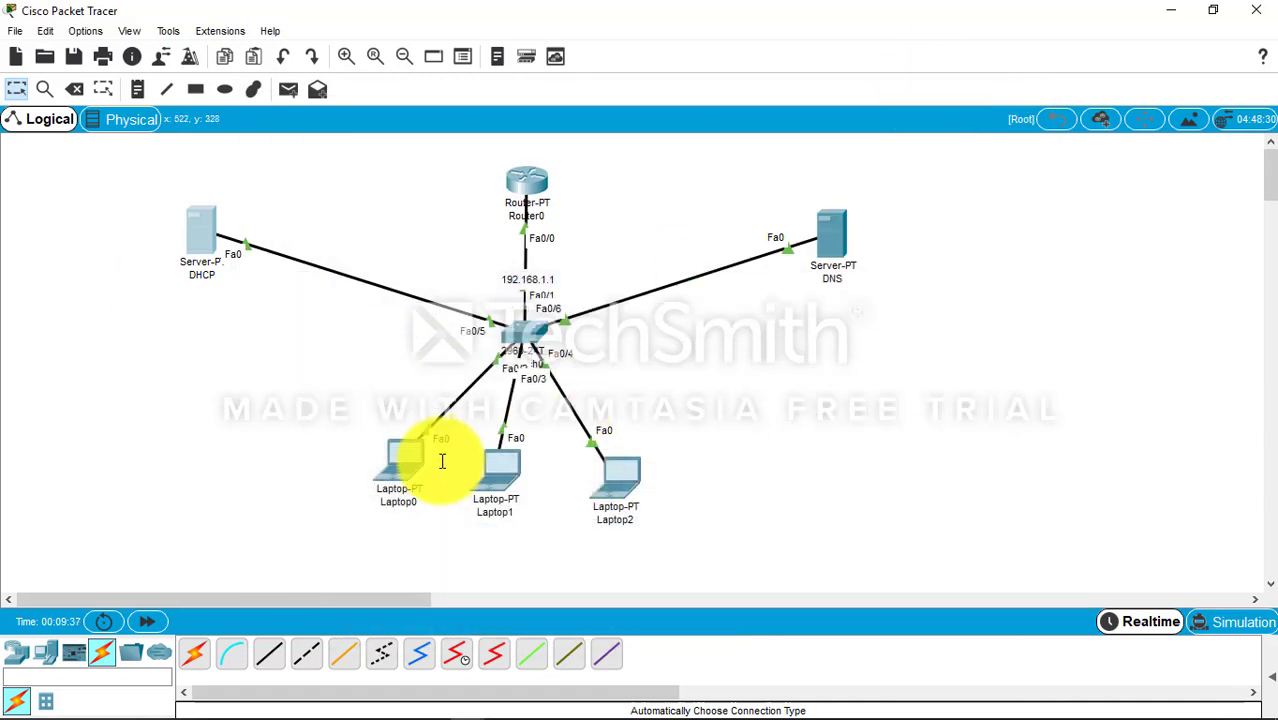
- Switch Laptop0's IPv4 configuration to DHCP so it obtains its address from the DHCP server, and close its window
mouse_move(402, 461)
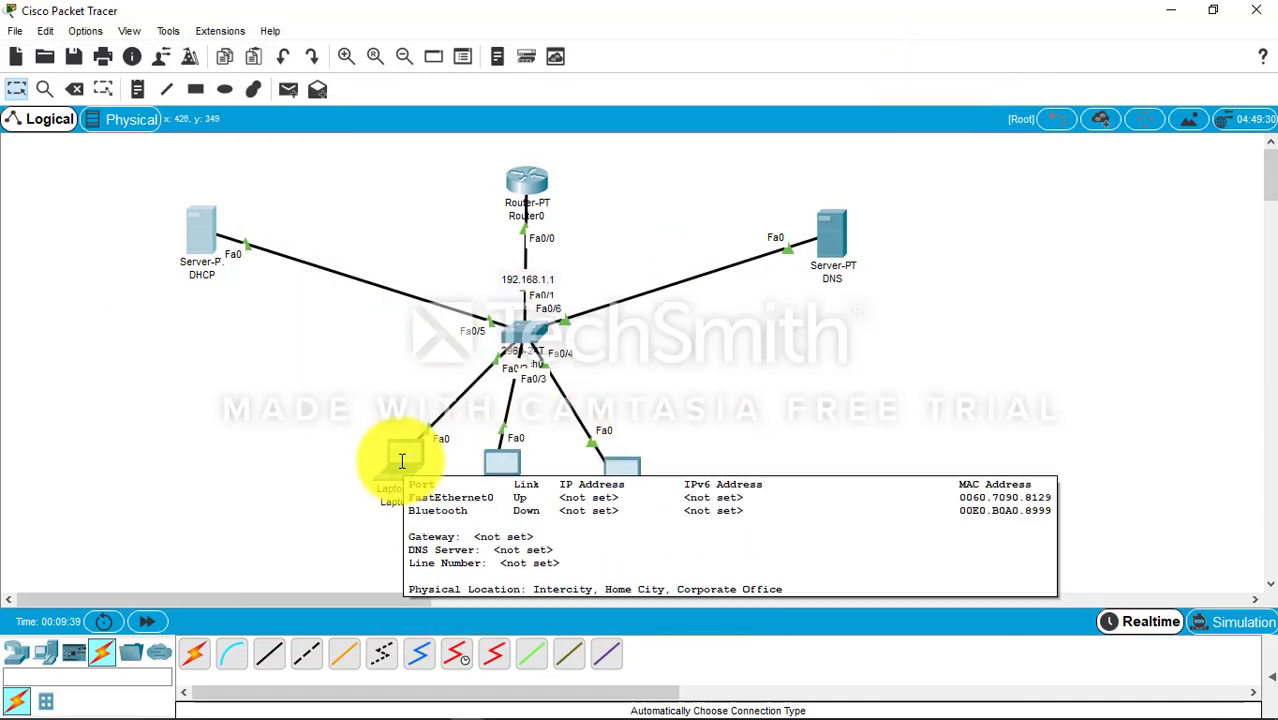
click(403, 459)
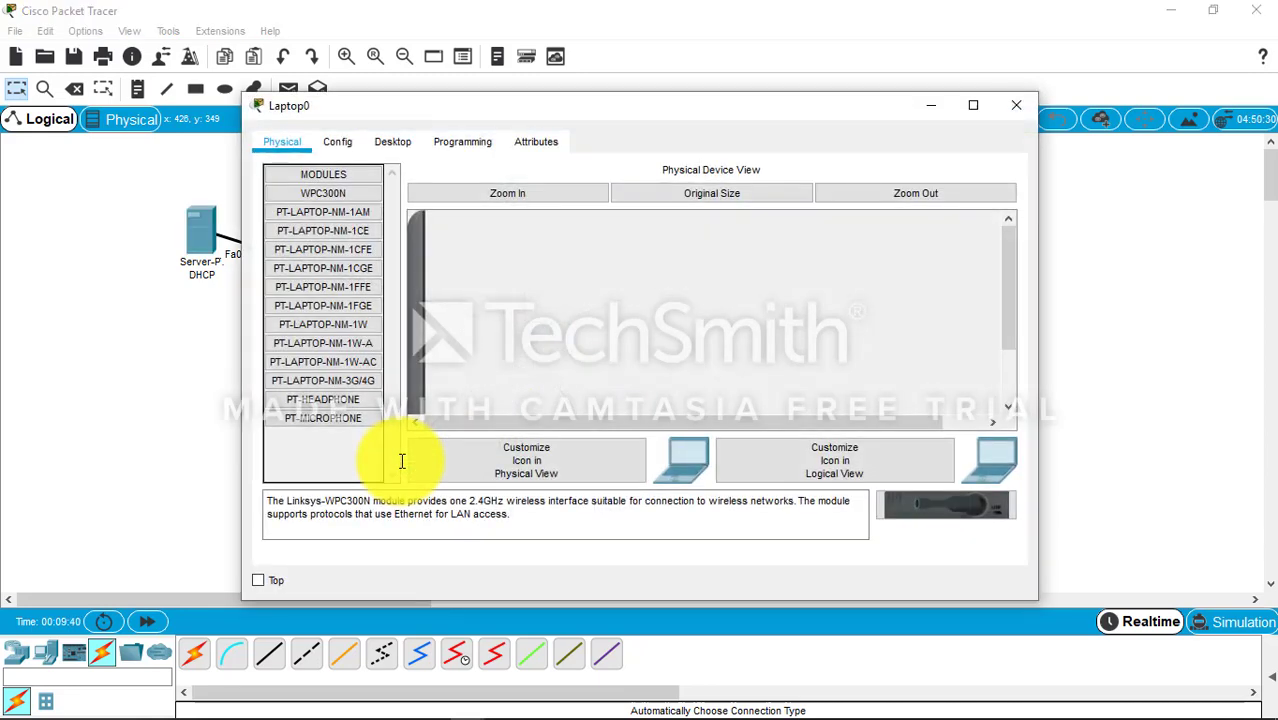
click(400, 142)
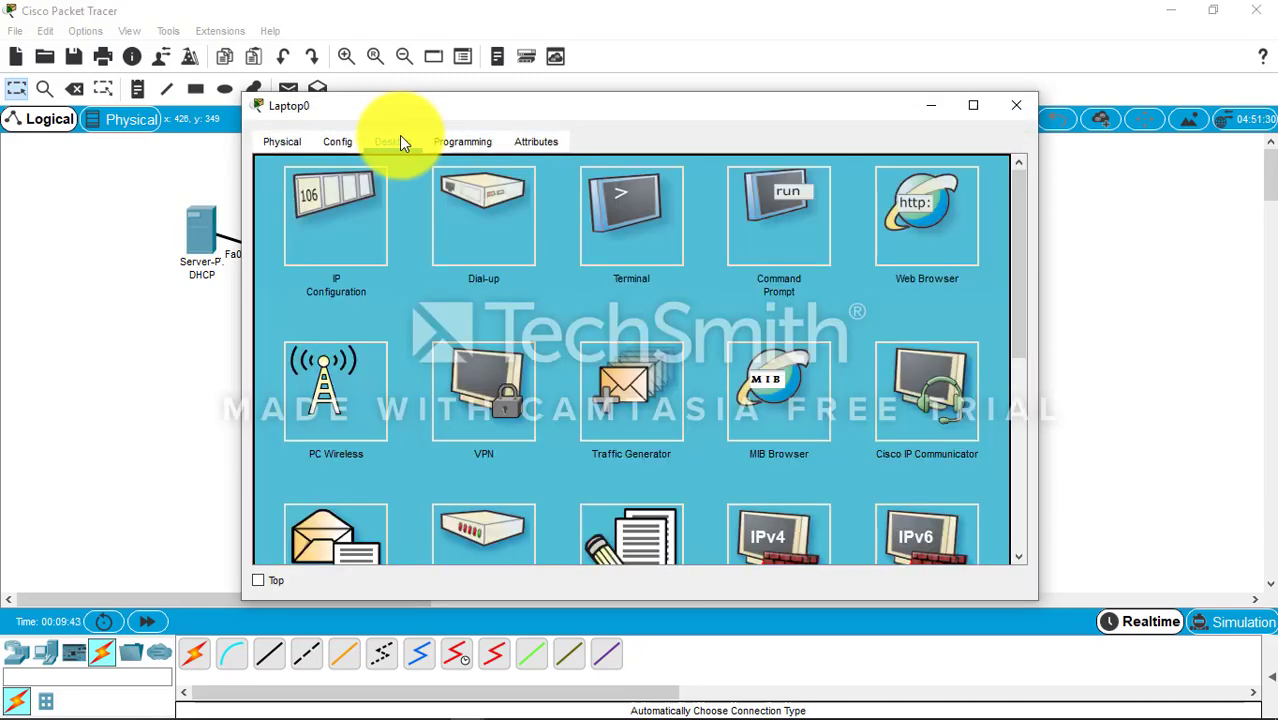
click(332, 214)
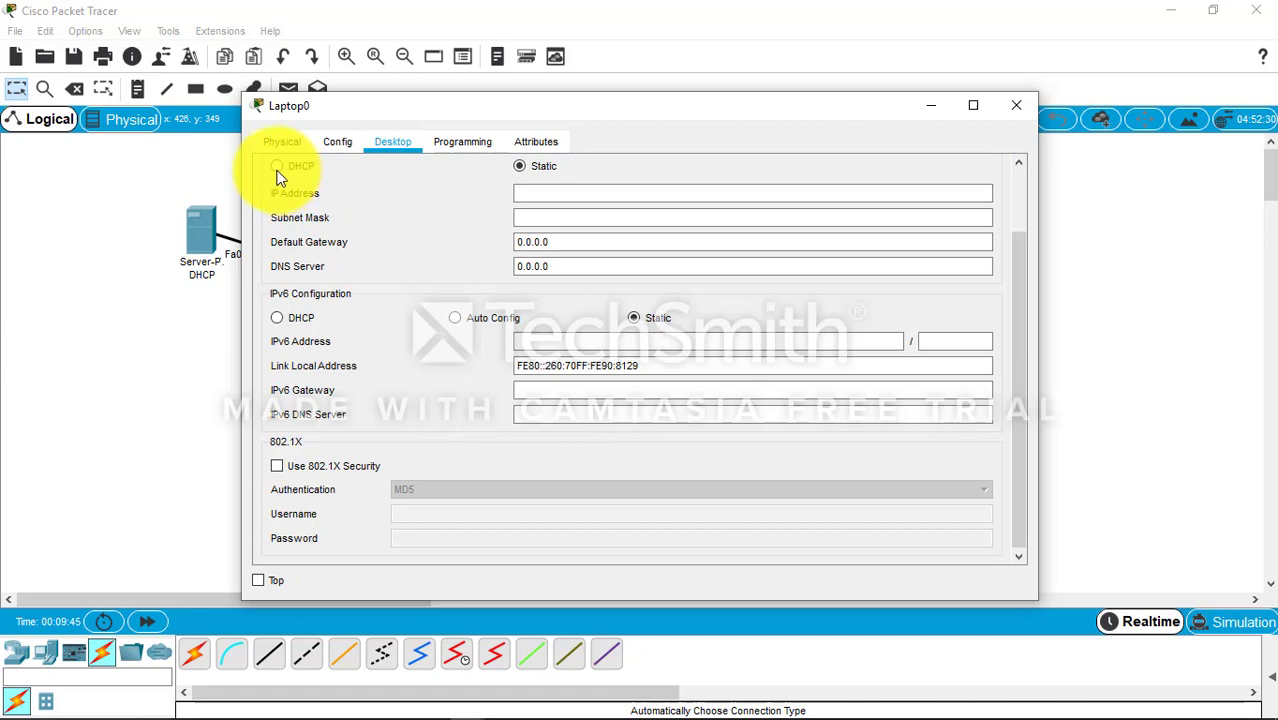
click(278, 167)
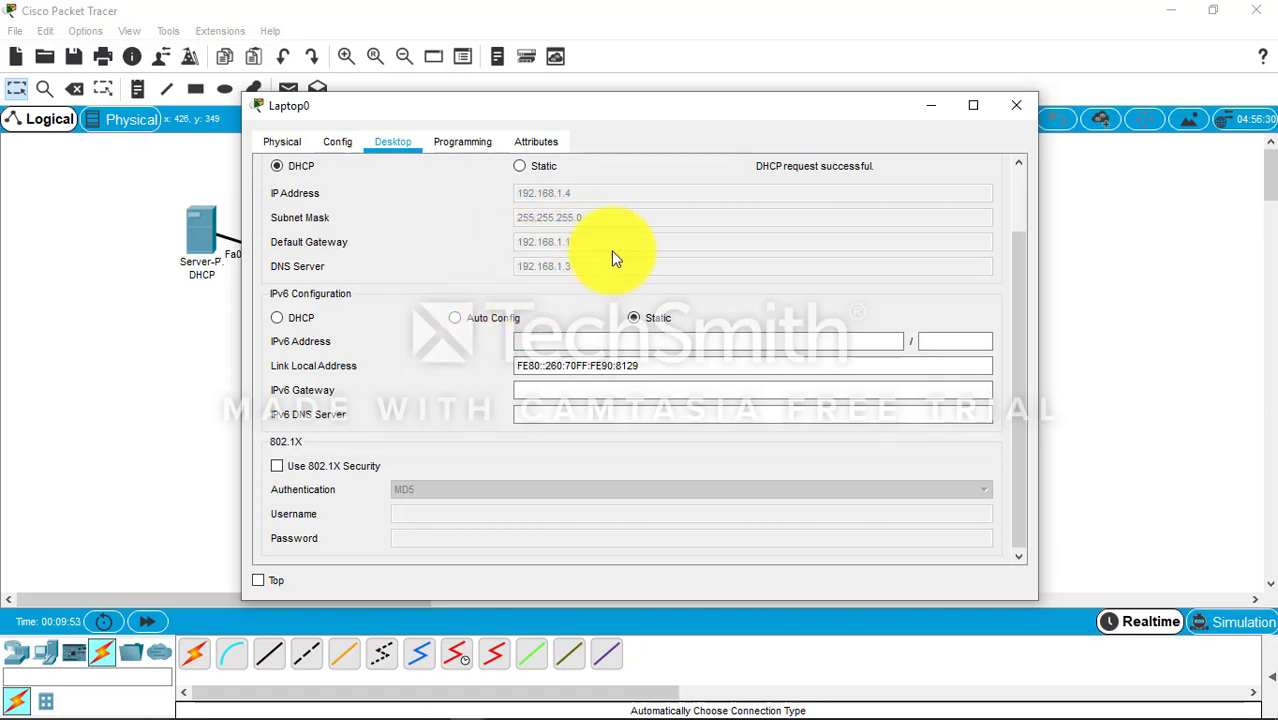
click(1015, 106)
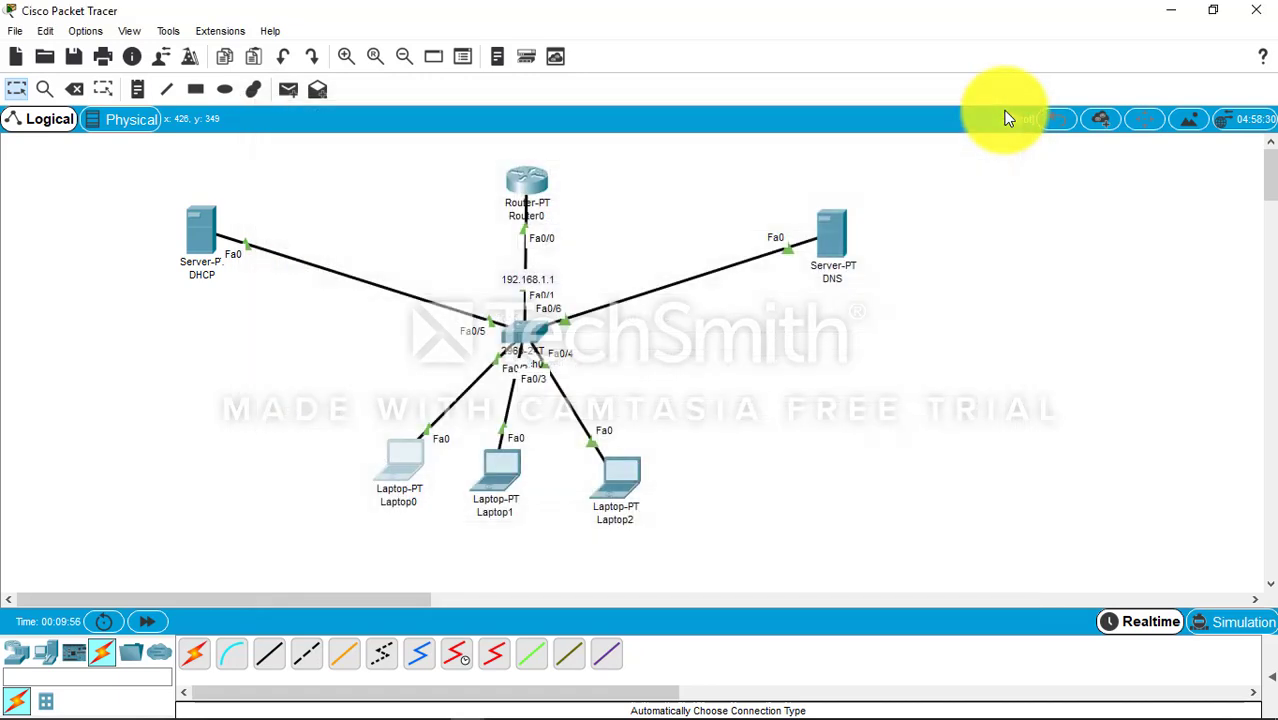
- Set Laptop1's IPv4 configuration to DHCP and close the laptop's window
click(499, 477)
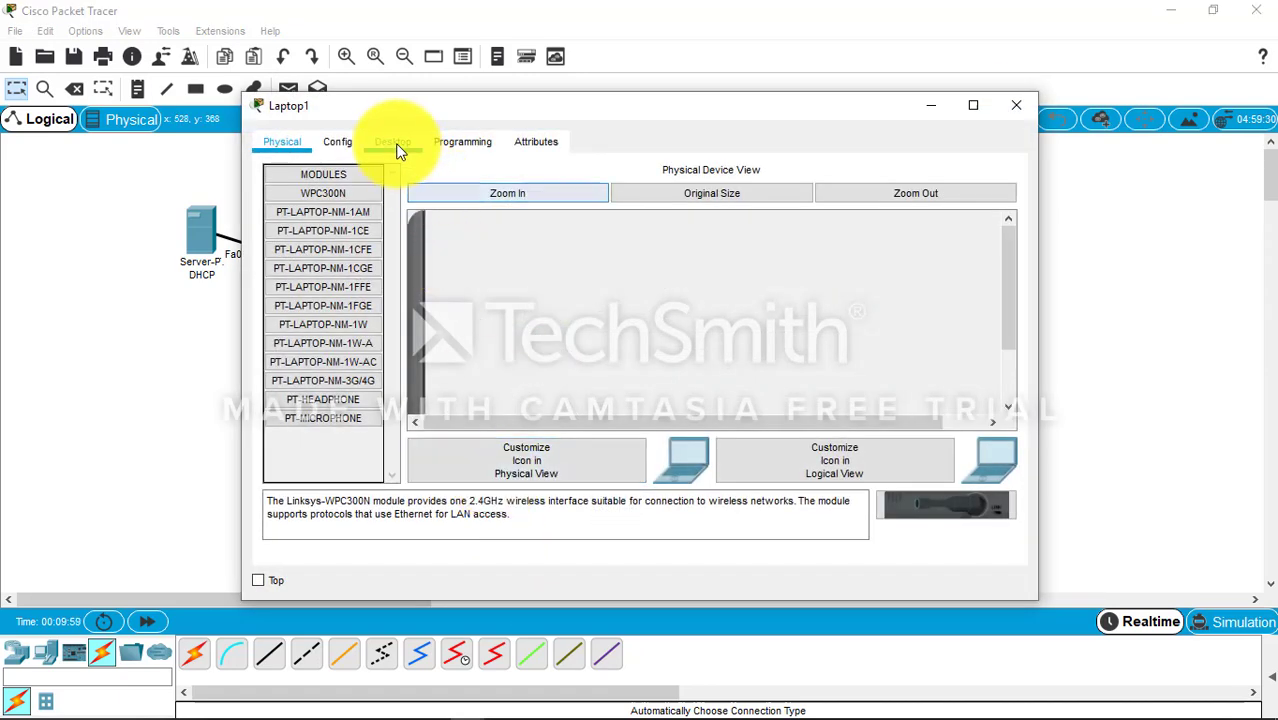
click(395, 145)
click(343, 204)
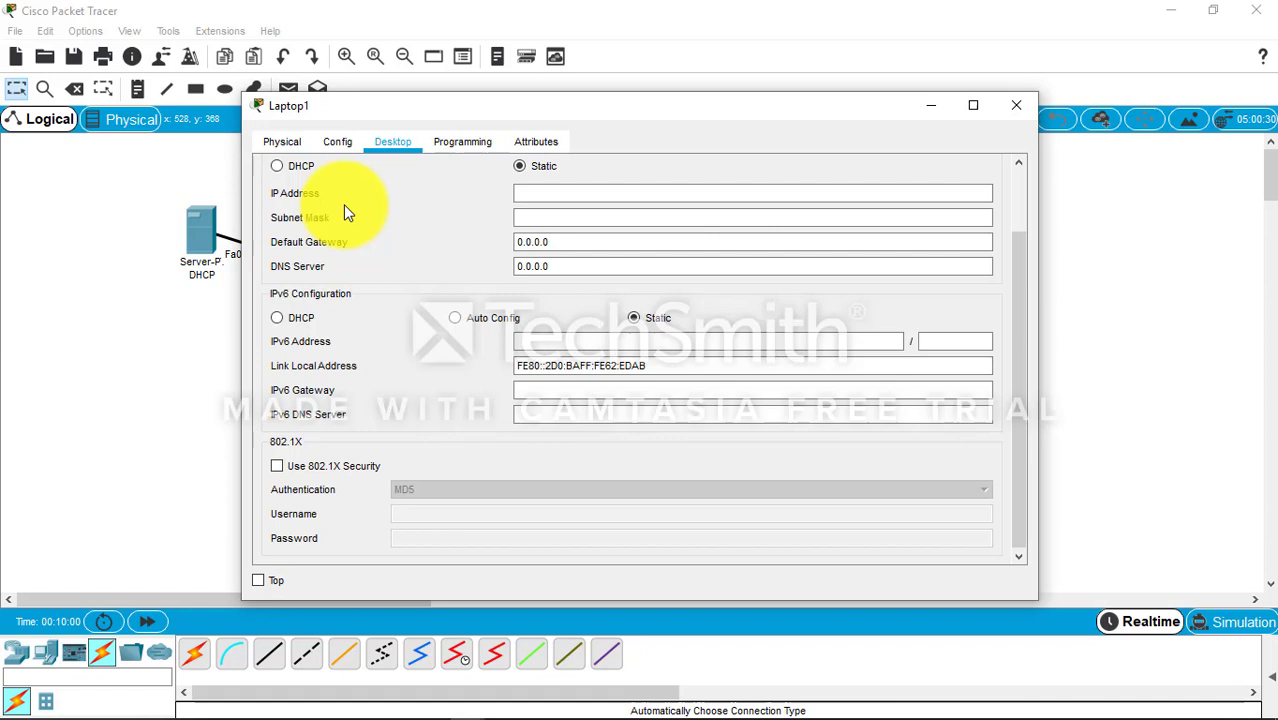
click(277, 167)
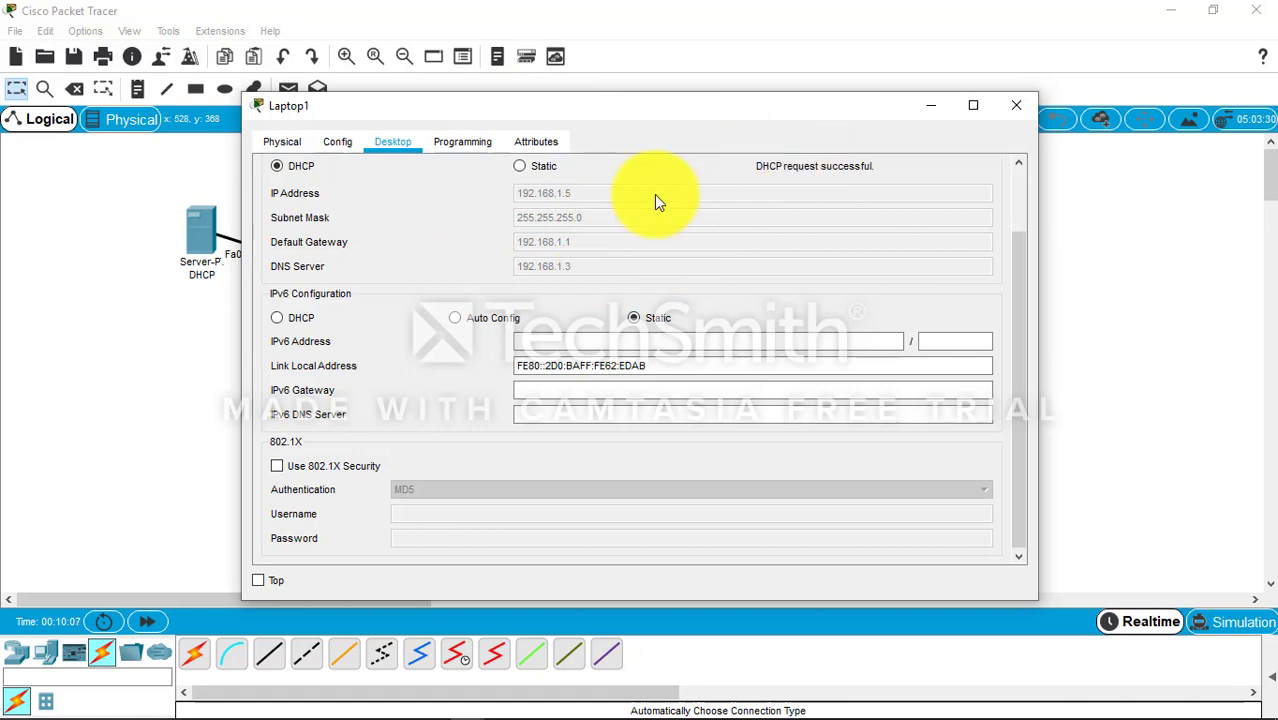
click(1018, 108)
- Set Laptop2's IPv4 configuration to DHCP and put its window away
click(610, 477)
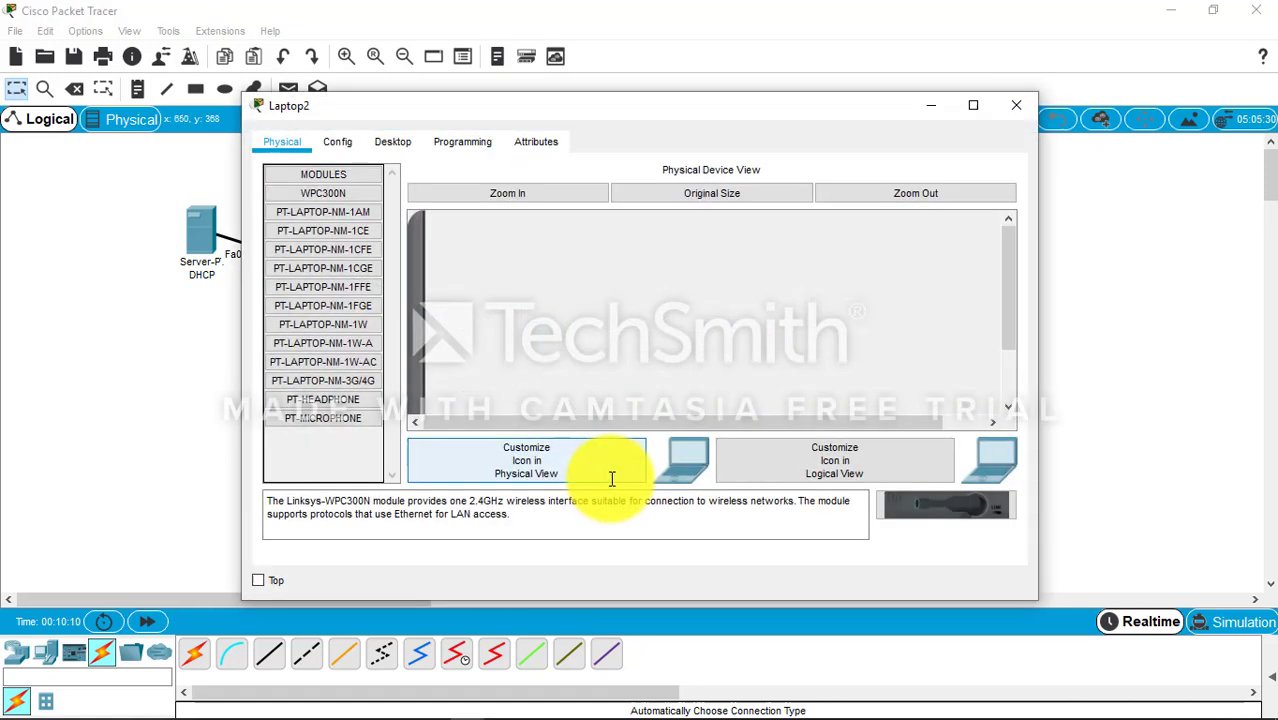
click(396, 144)
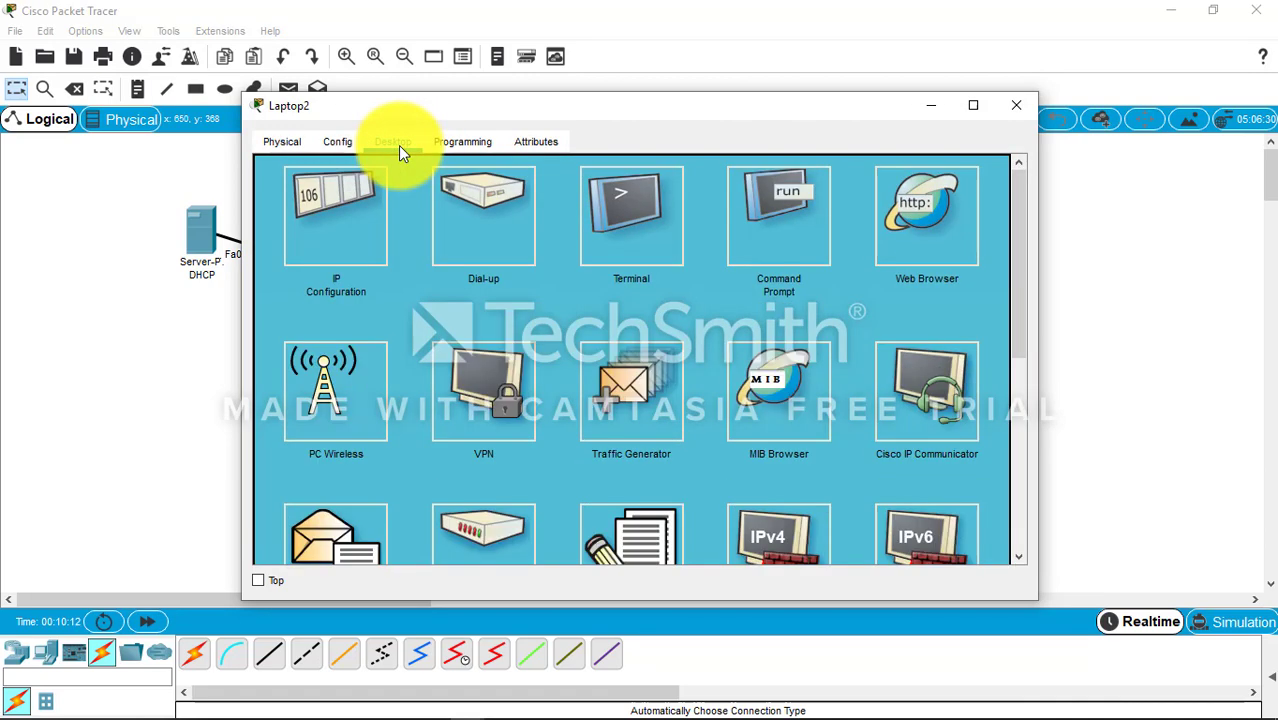
click(342, 205)
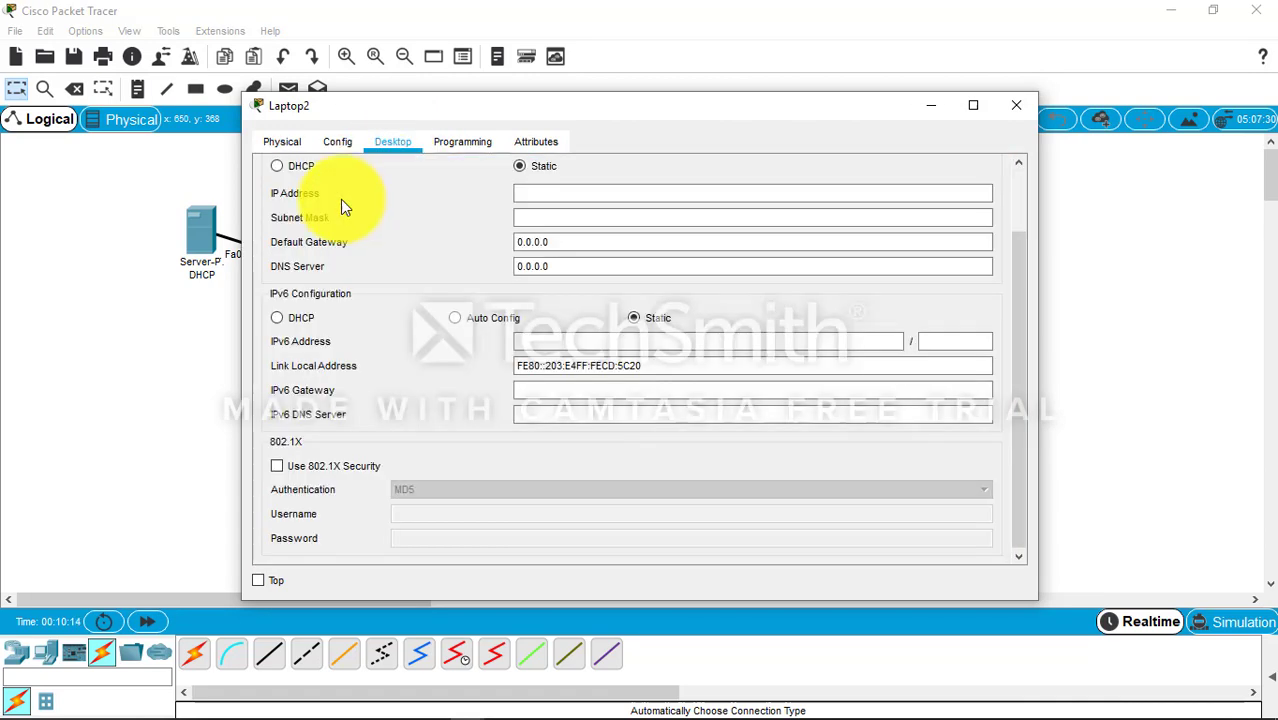
click(278, 168)
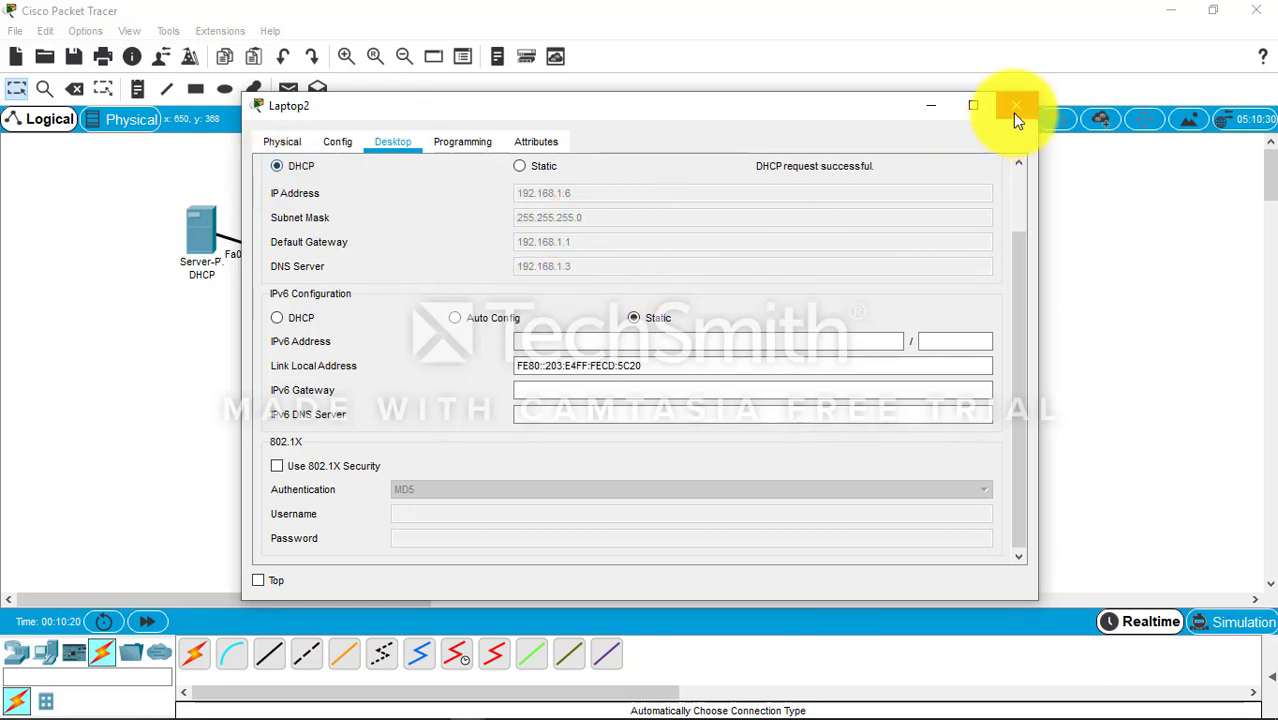
click(934, 110)
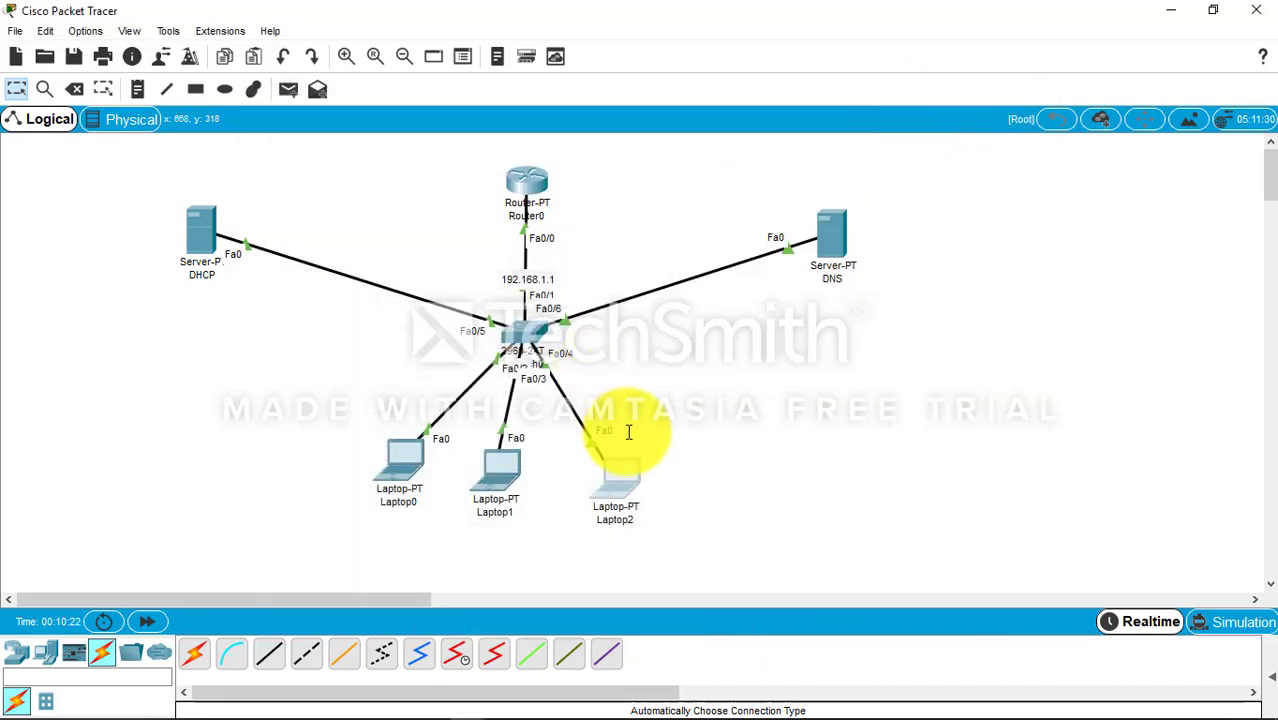
- Ping the DHCP server at 192.168.1.2 from Laptop0's Command Prompt, and put the laptop's window away
click(405, 458)
click(780, 215)
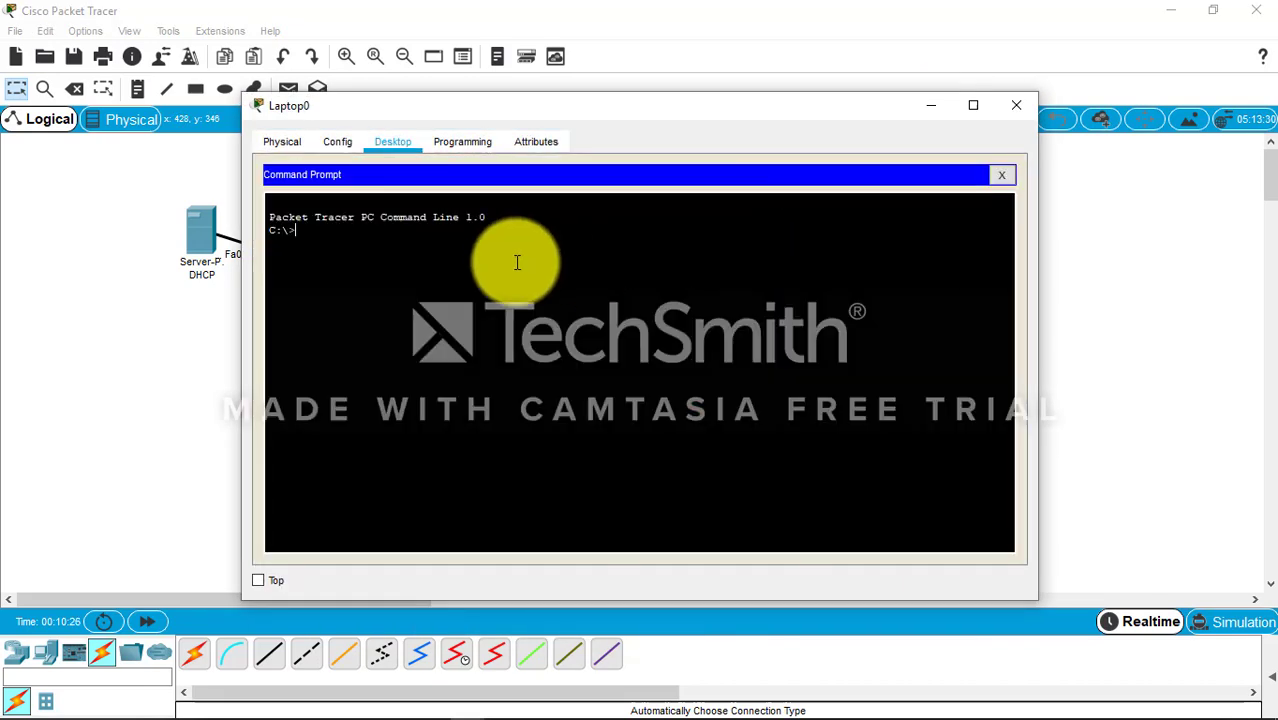
text(ping)
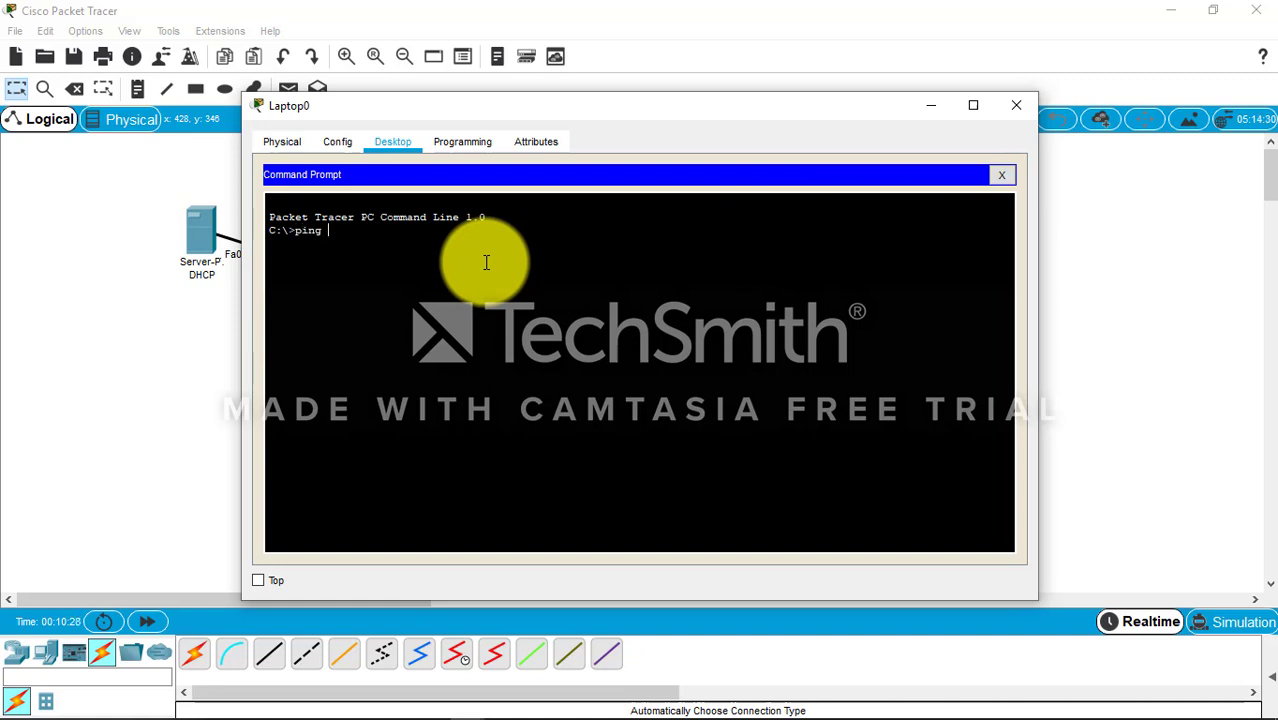
text( 192.168.1.2)
key(Return)
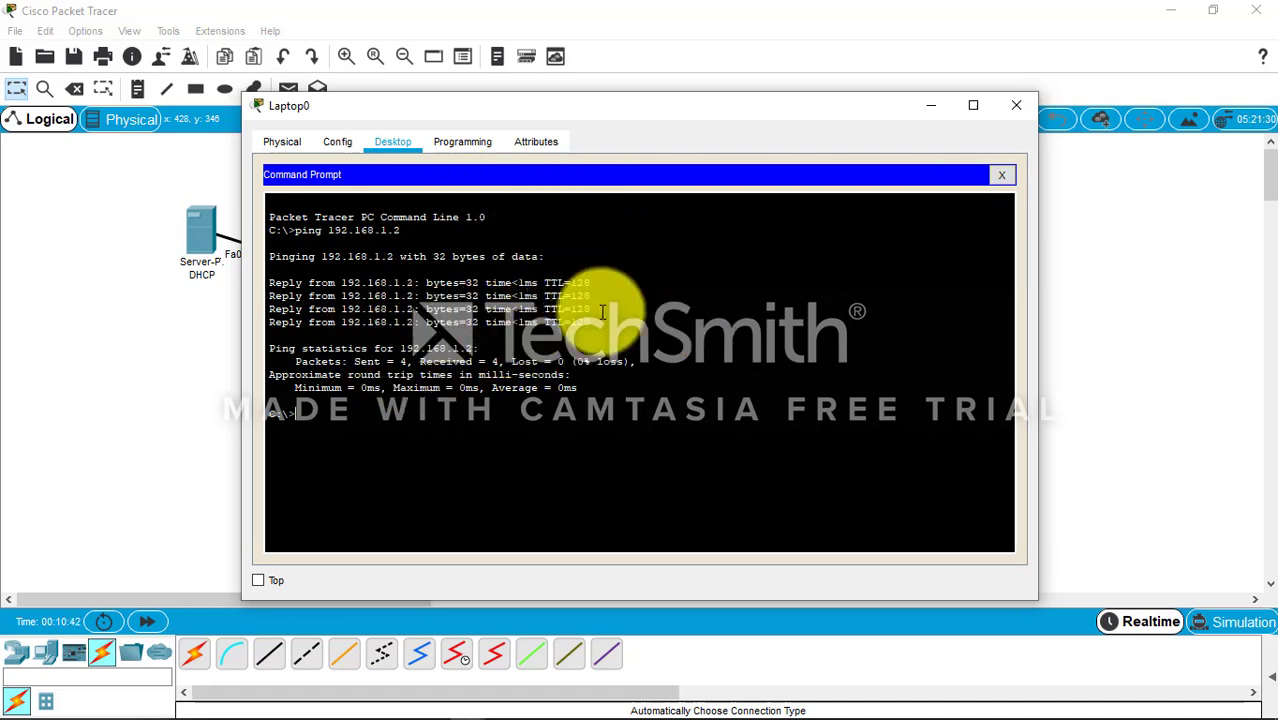
click(927, 106)
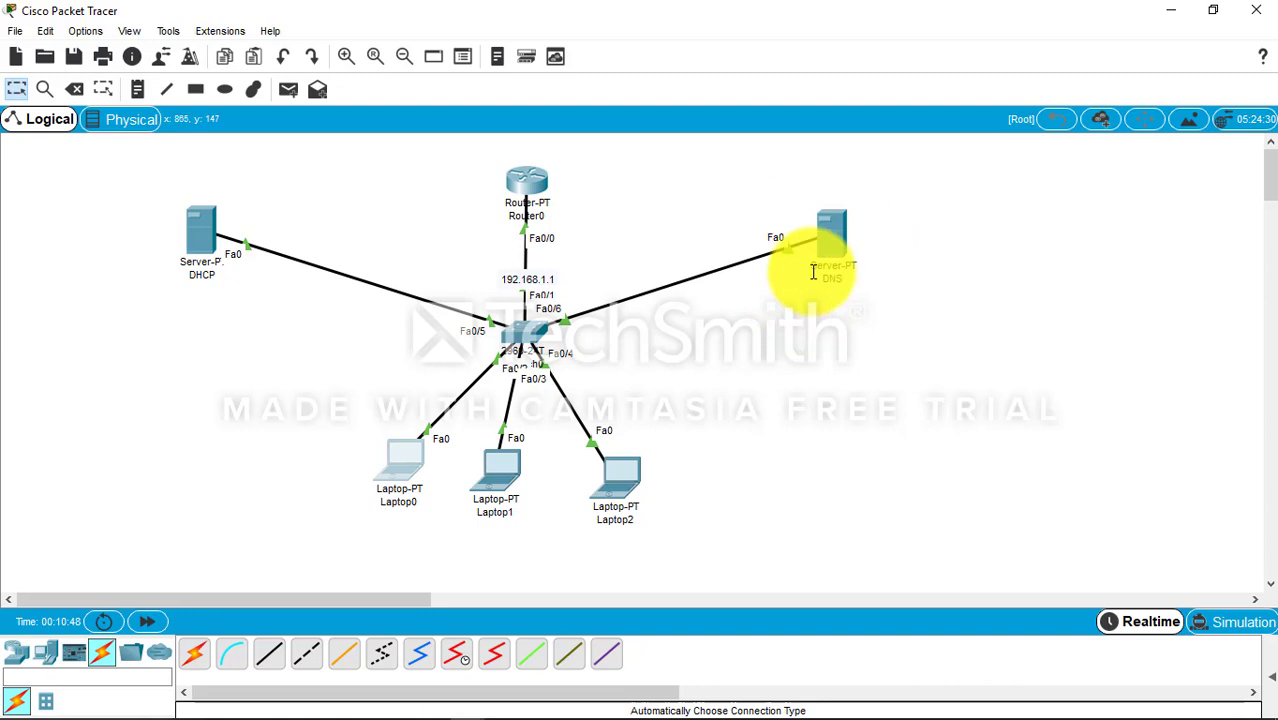
- Place a note reading 192.168.1.2 on the link beside the DHCP server
mouse_move(813, 271)
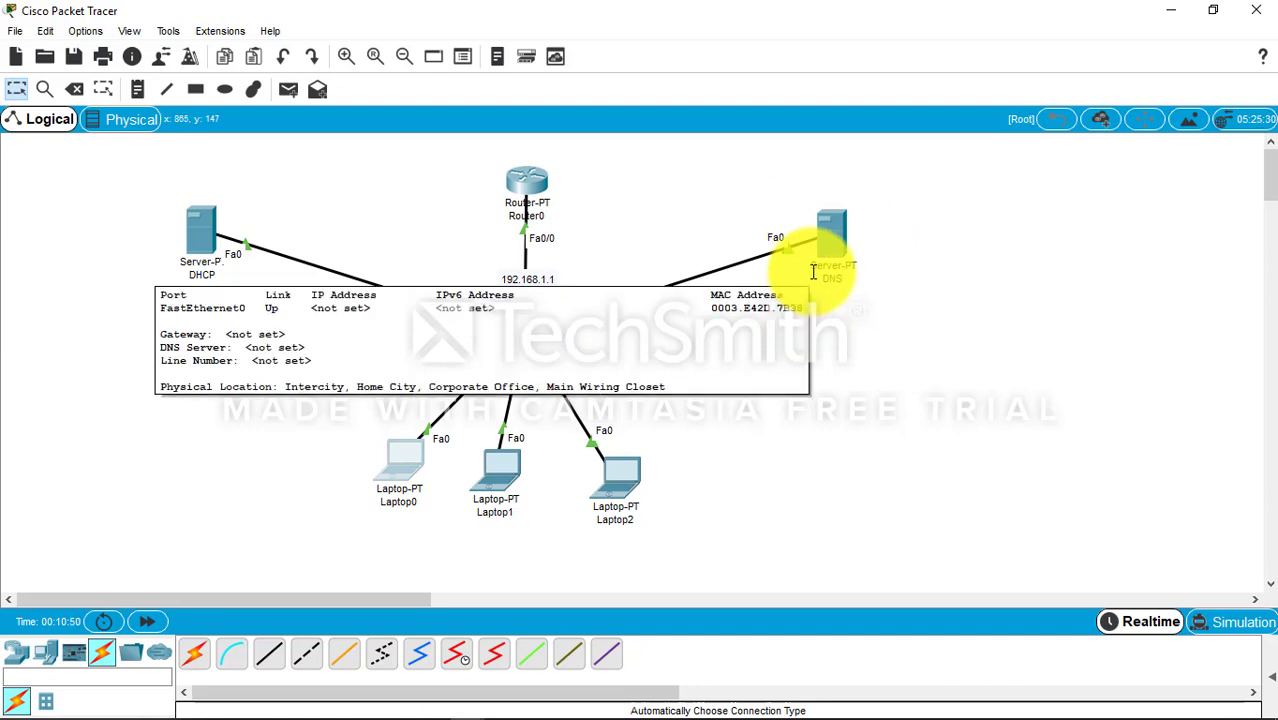
click(138, 89)
click(314, 249)
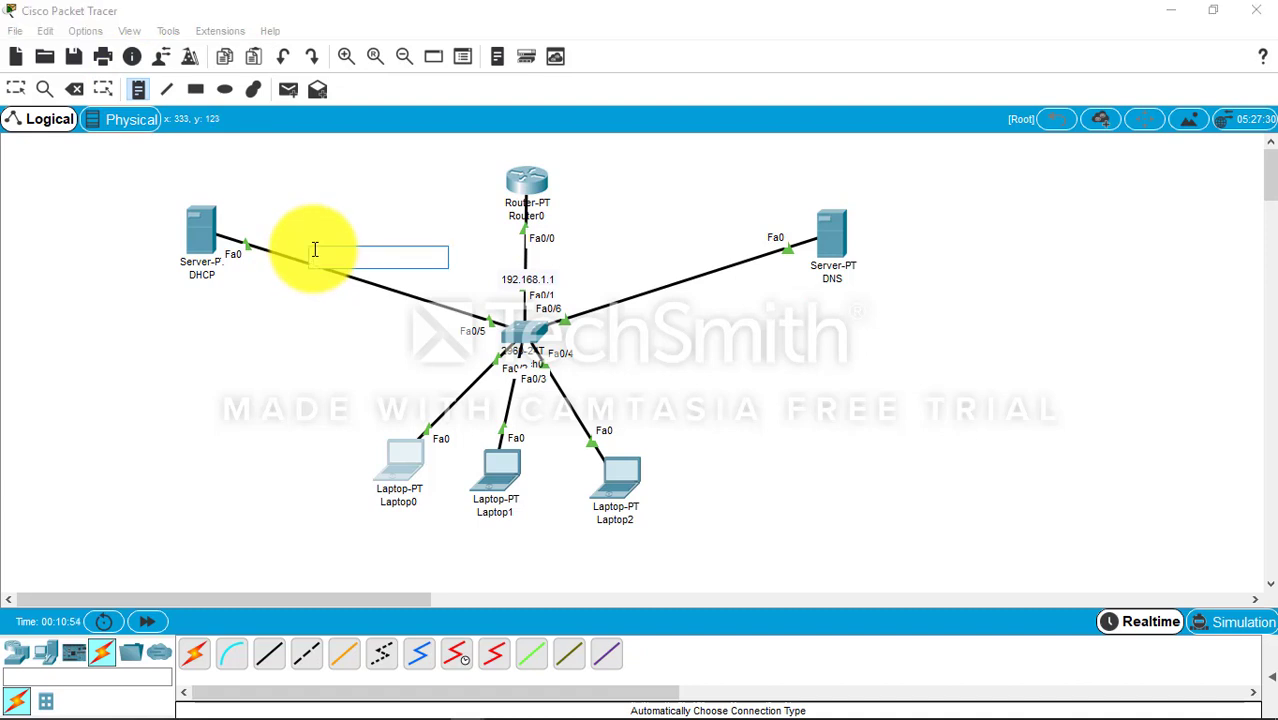
text(ip)
text(.168.1.2)
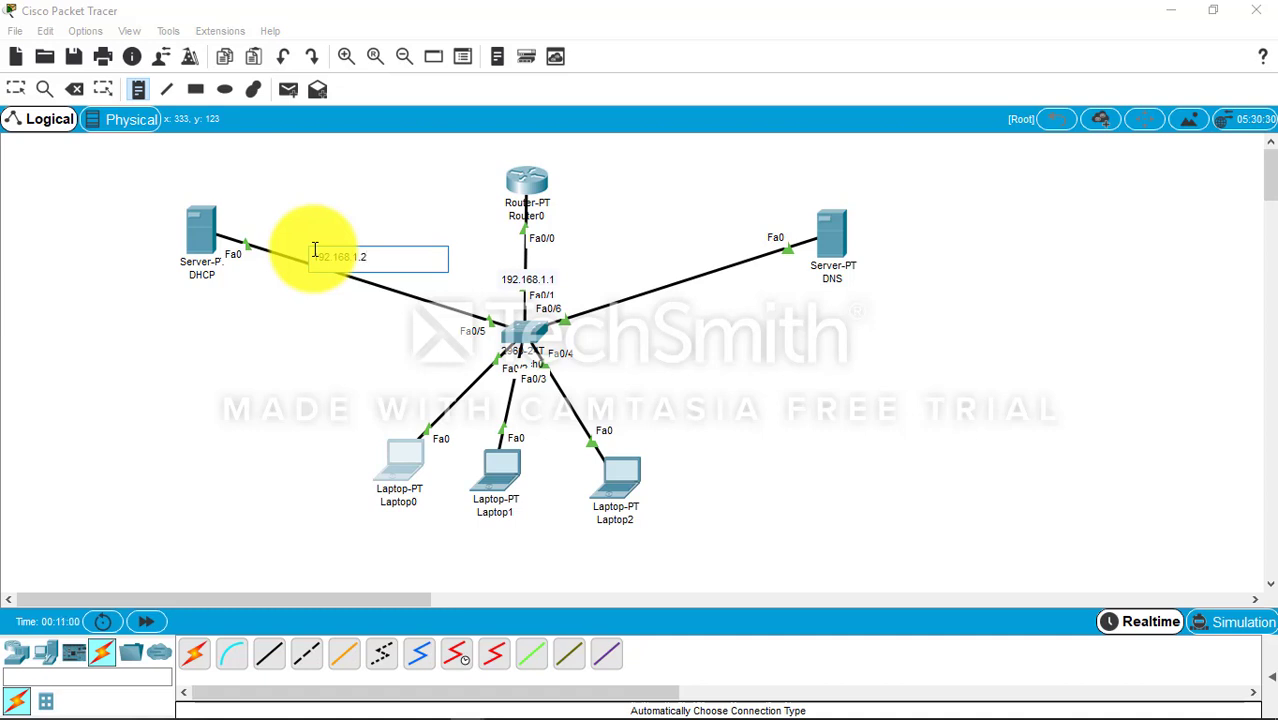
- Place a note reading 192.168.1.3 just below the link between the switch and the DNS server
click(138, 88)
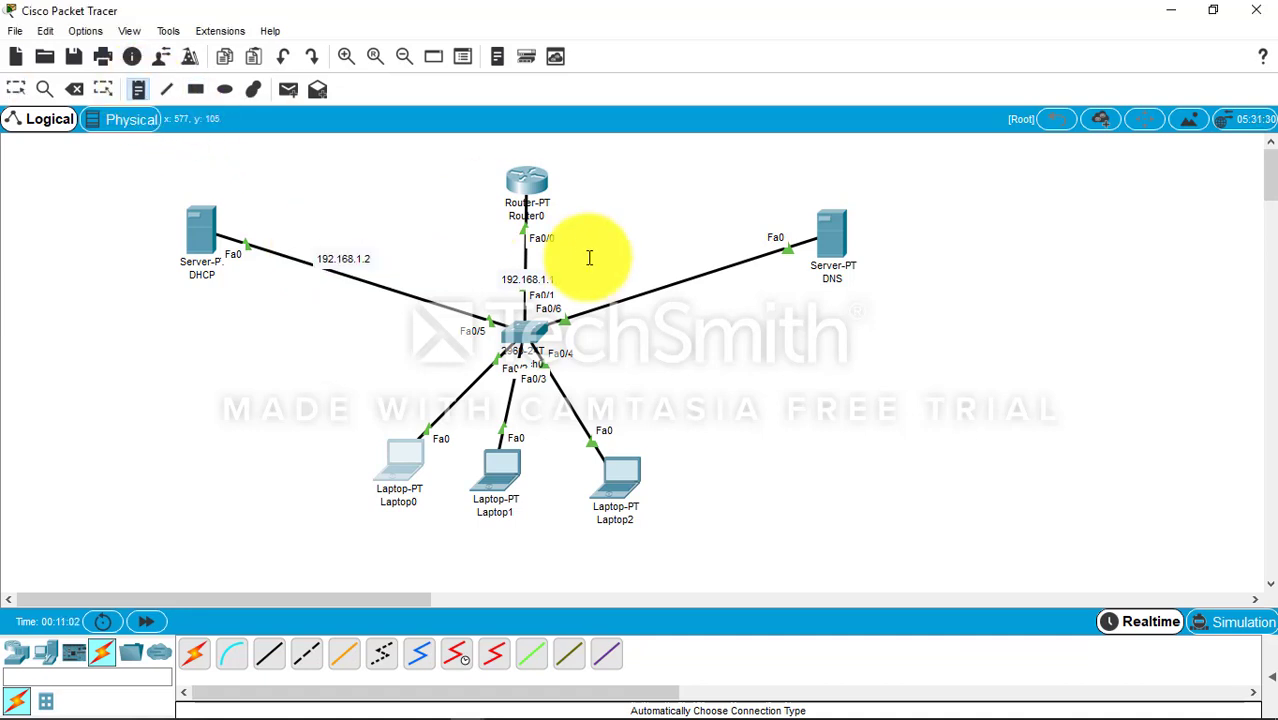
click(681, 297)
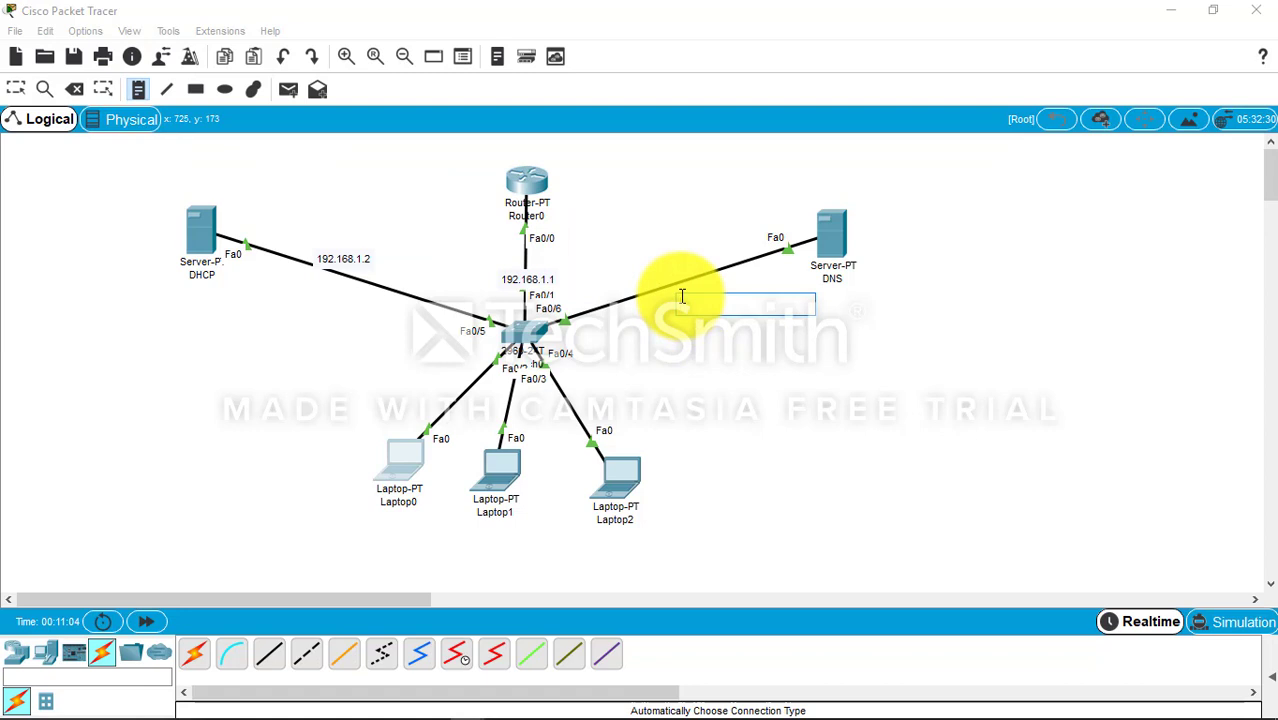
text(192.1)
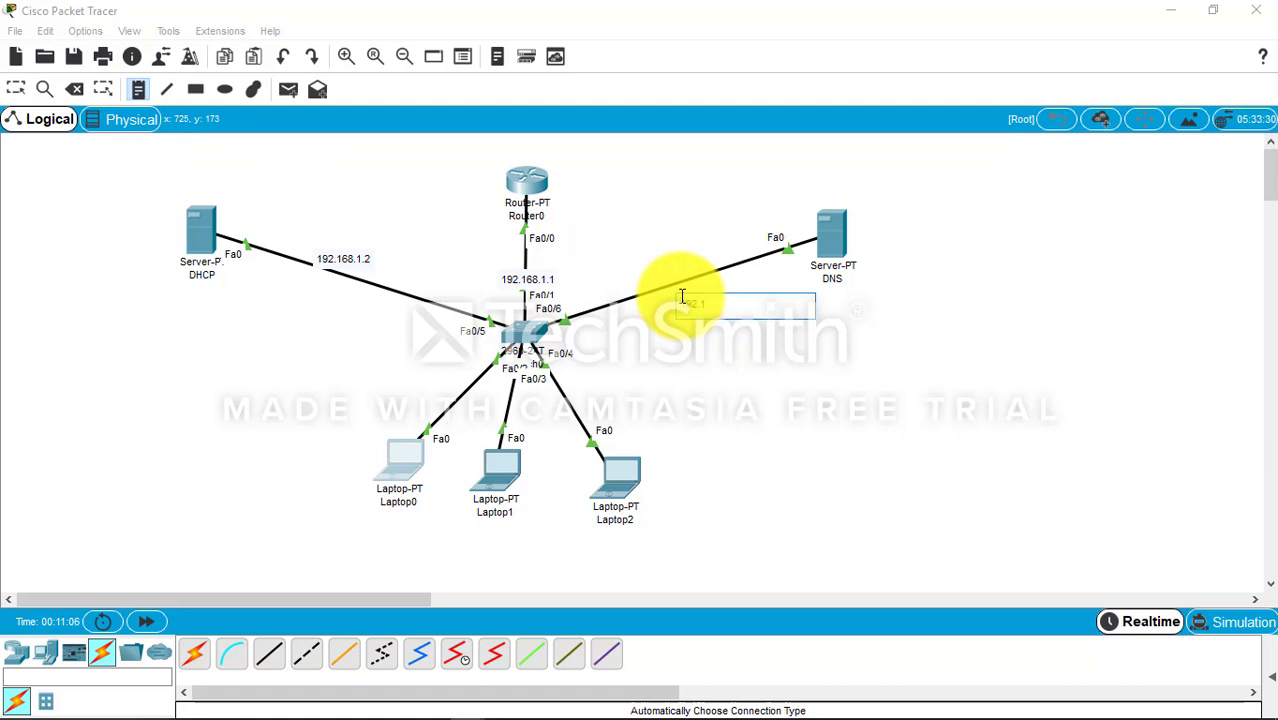
text(68.1.3)
- Give the DNS server the static IP address 192.168.1.3 with subnet mask 255.255.255.0
click(827, 245)
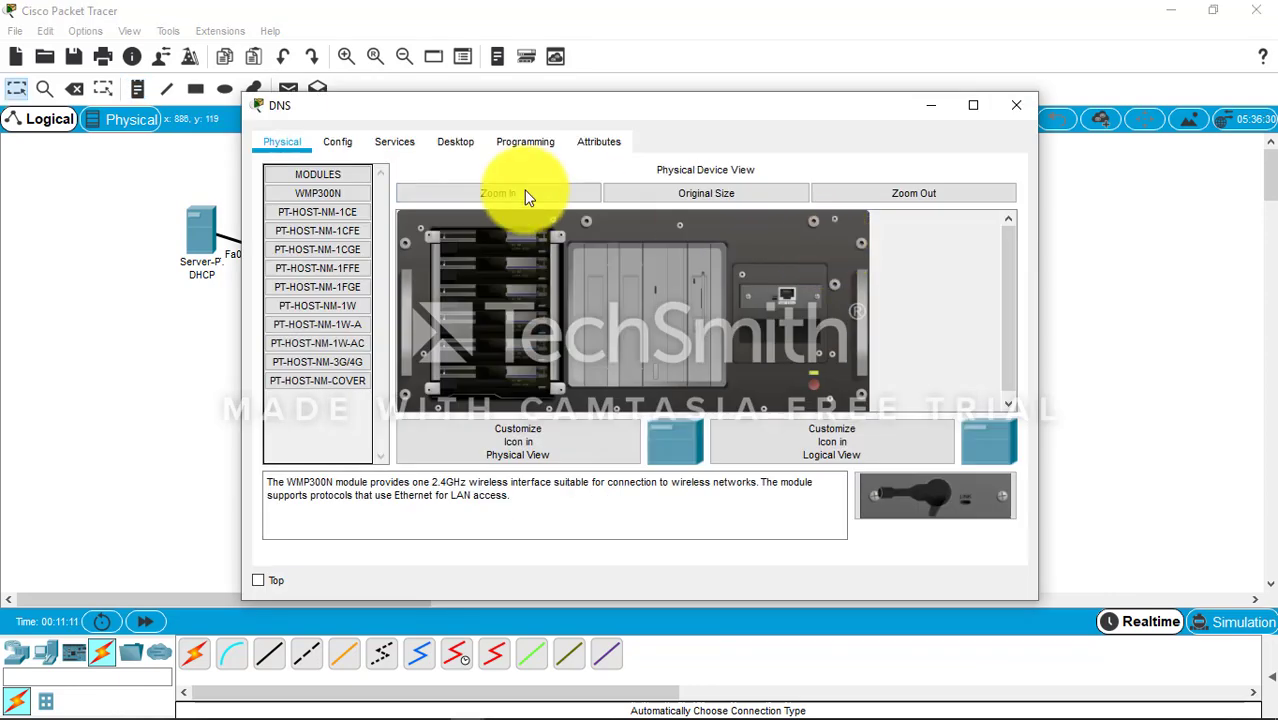
click(458, 143)
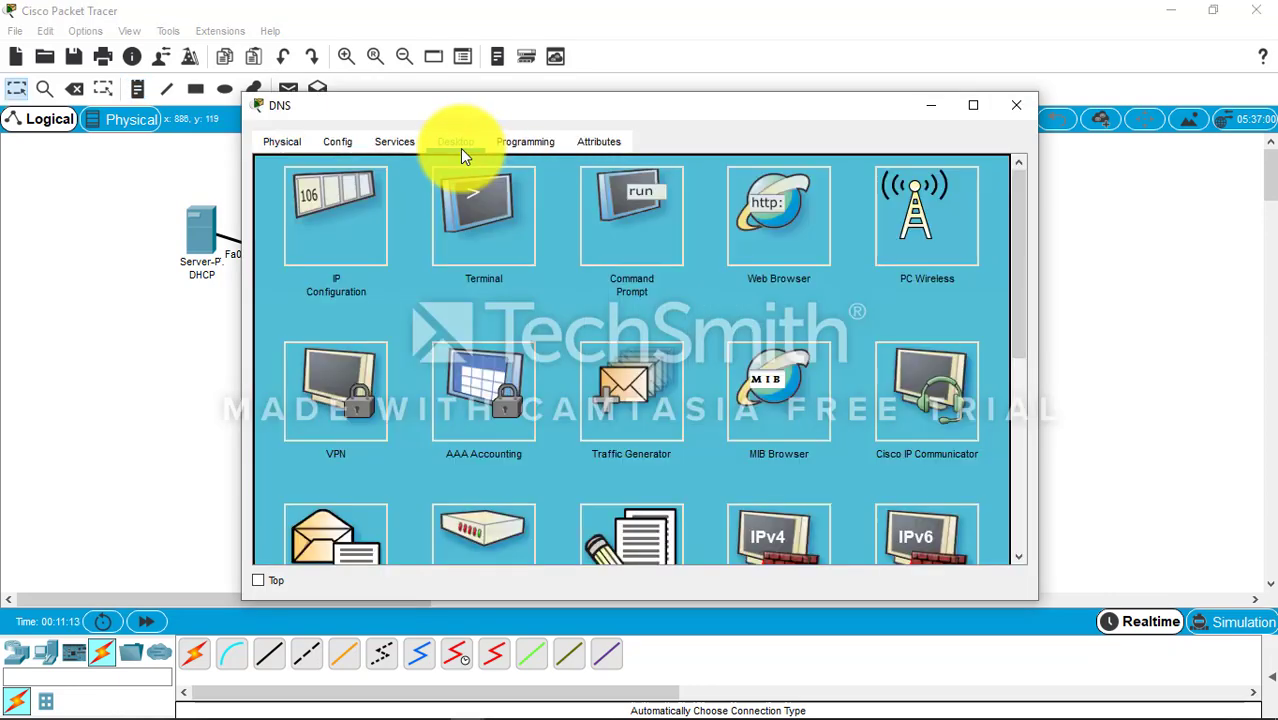
click(352, 222)
click(555, 193)
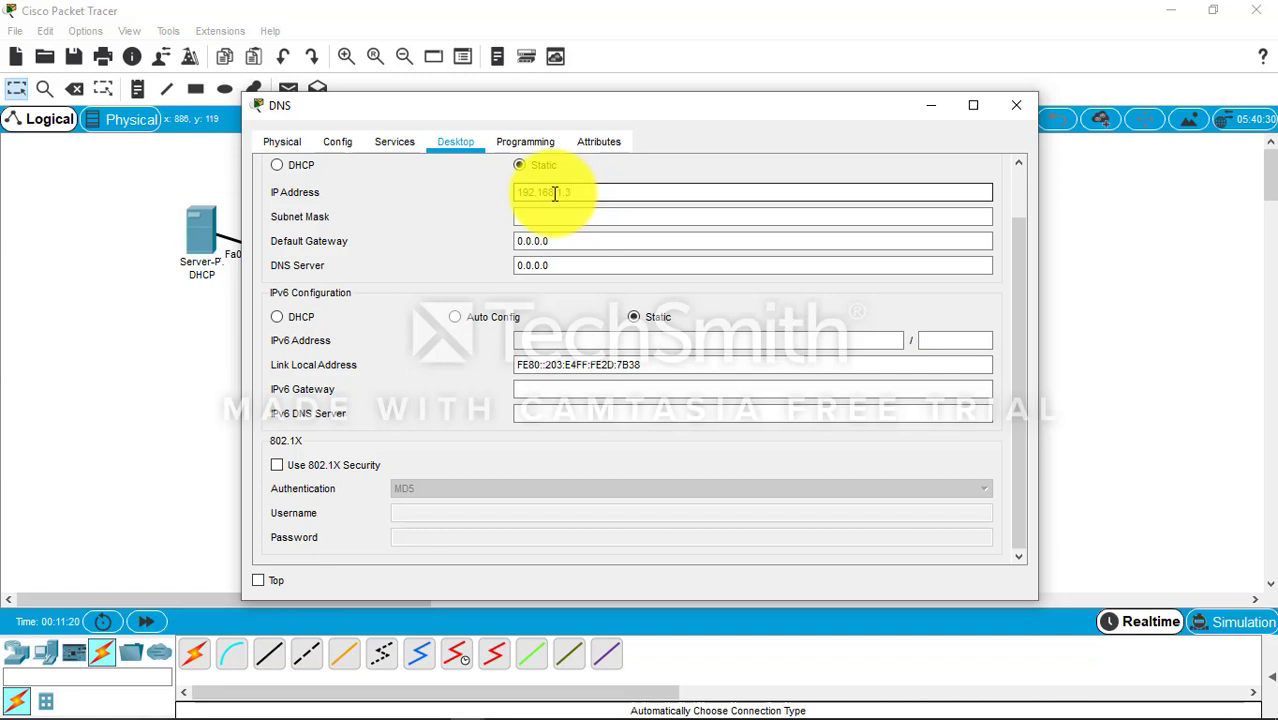
text(192.168.1.3)
click(553, 216)
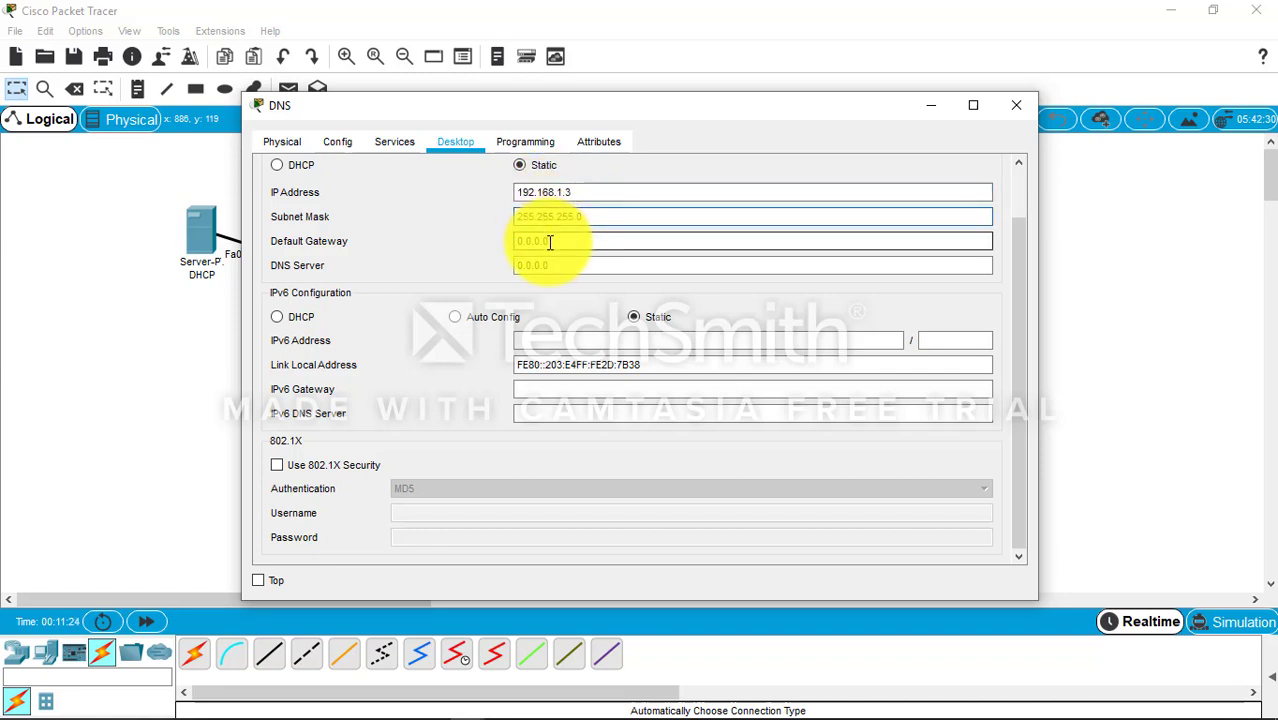
- Set the DNS server's own default gateway to 192.168.1.1 and its DNS server address to 192.168.1.3
click(549, 241)
key(BackSpace)
key(BackSpace)
key(BackSpace)
key(BackSpace)
key(BackSpace)
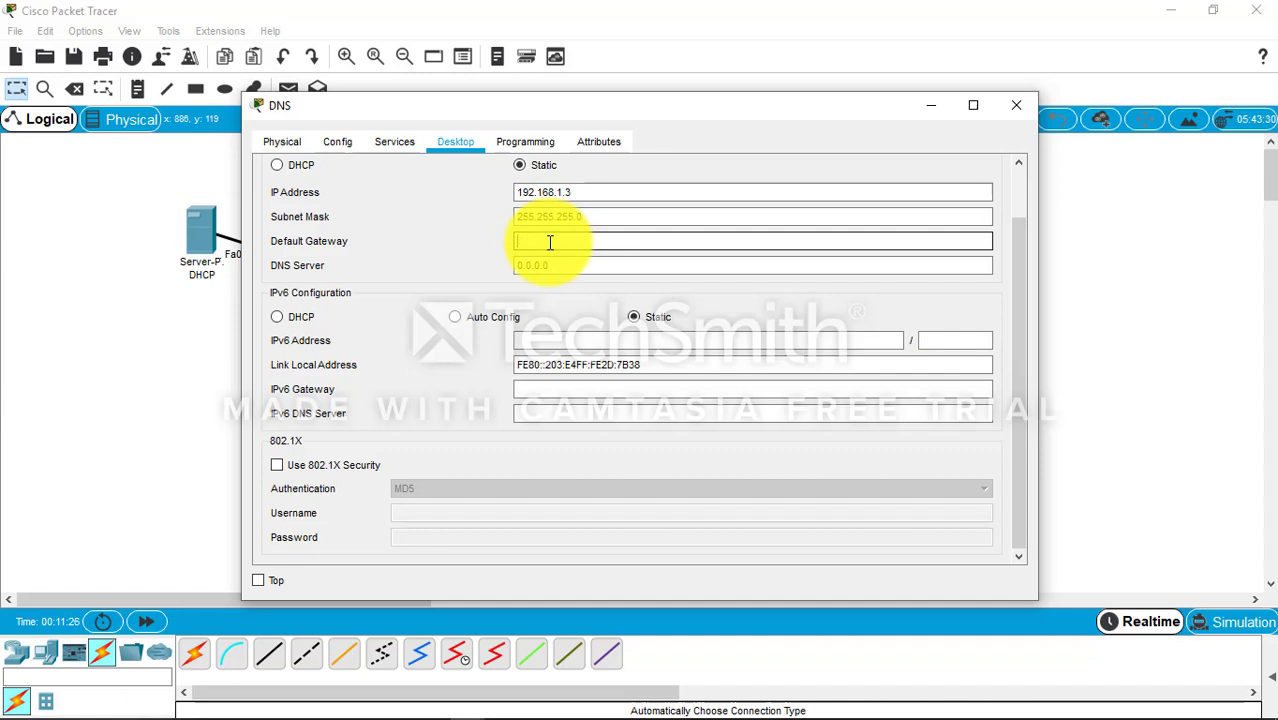
text(192.168.1.1)
click(556, 264)
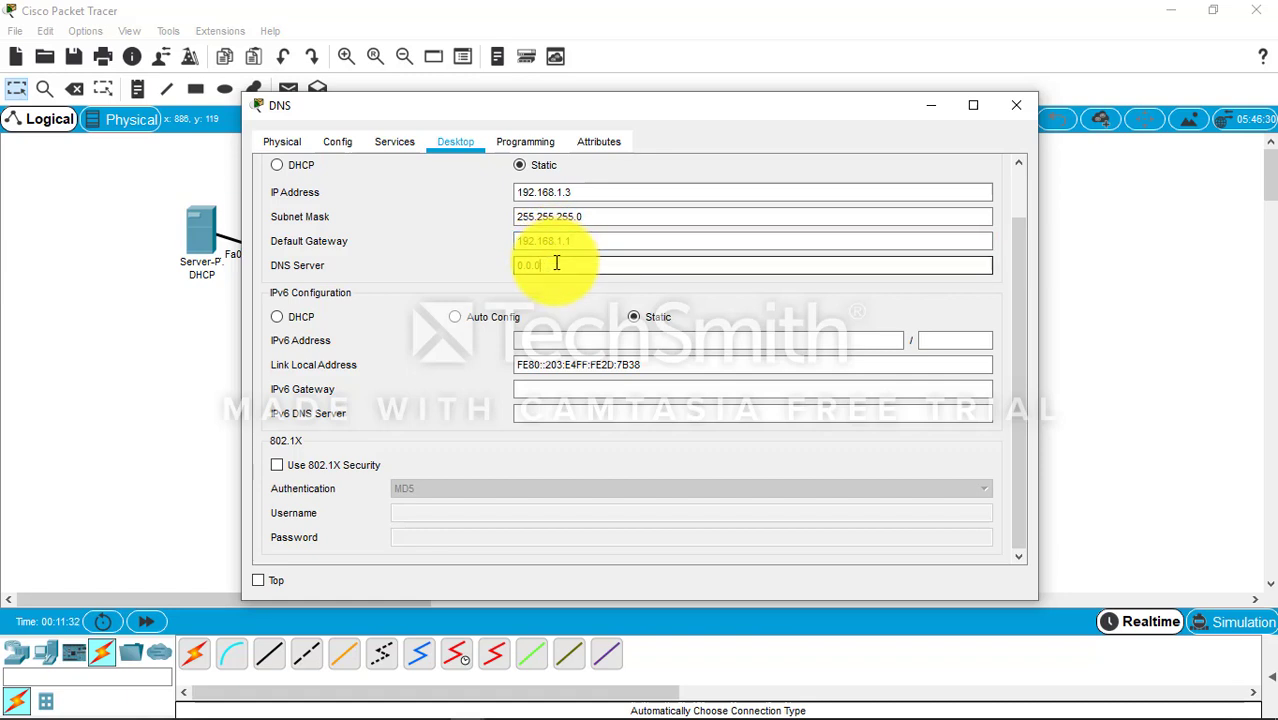
text(192.168.1.3)
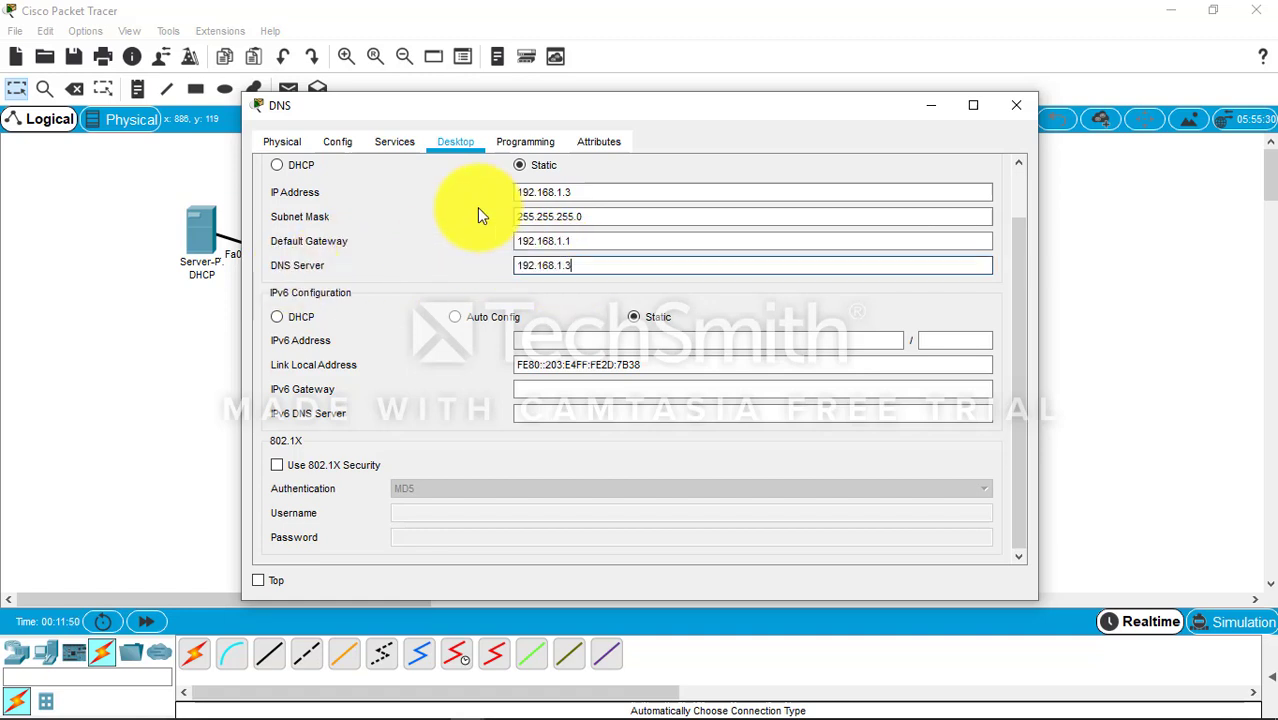
click(396, 147)
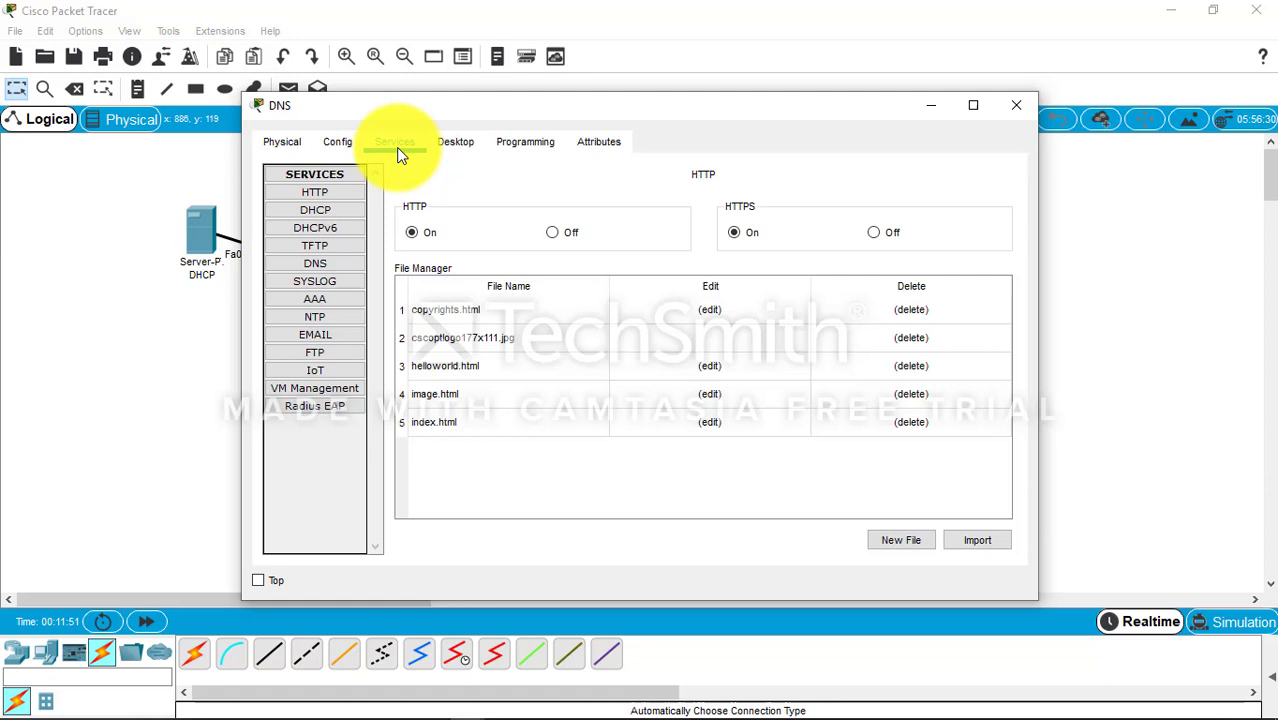
click(329, 262)
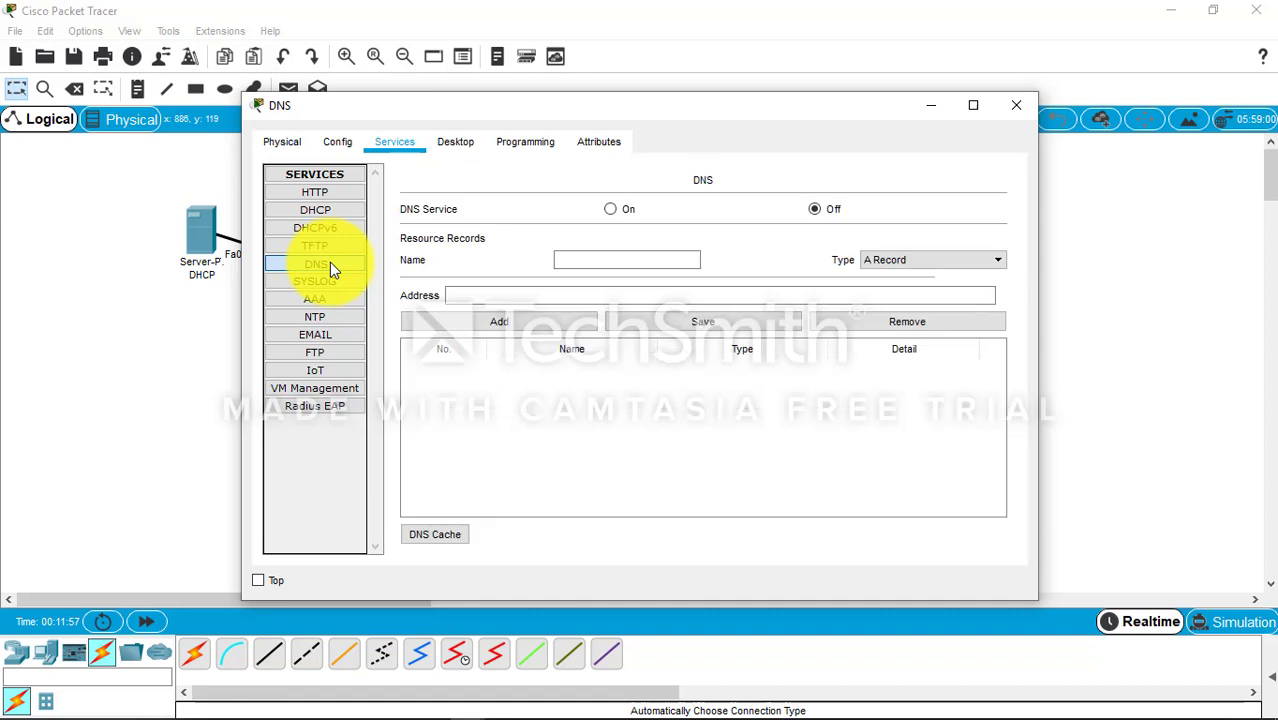
click(586, 261)
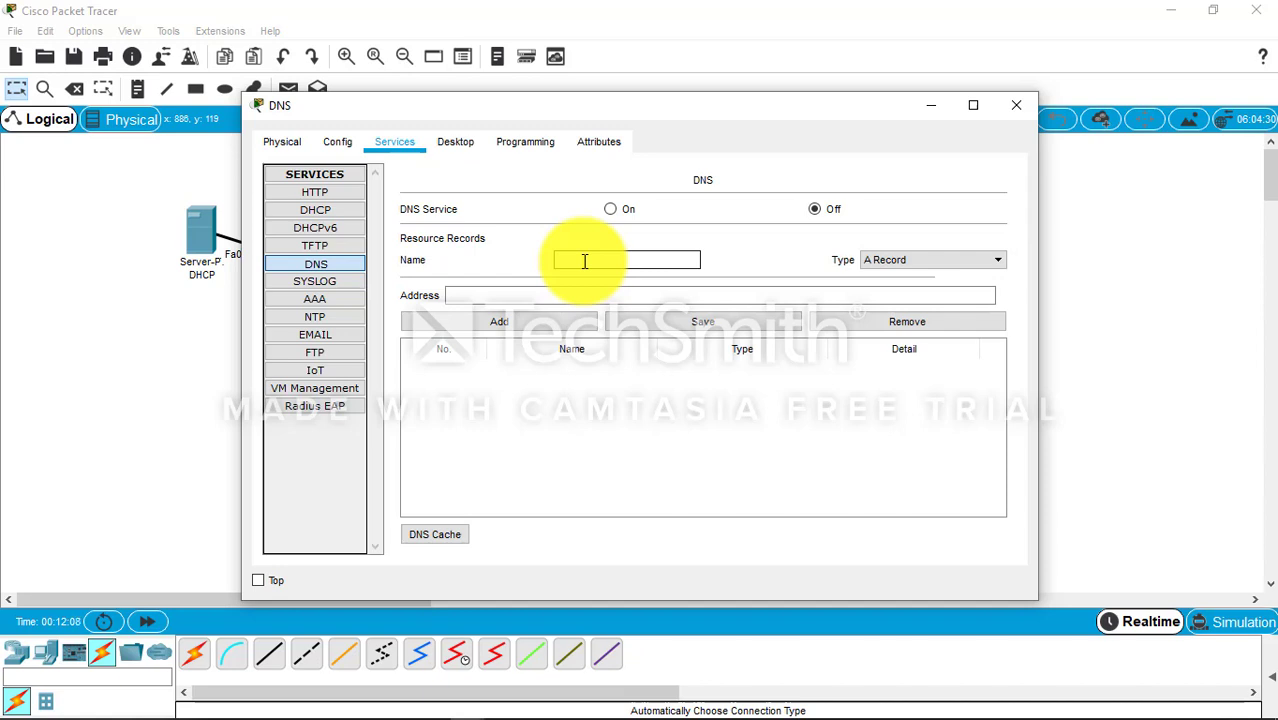
text(www.bing.com)
click(547, 295)
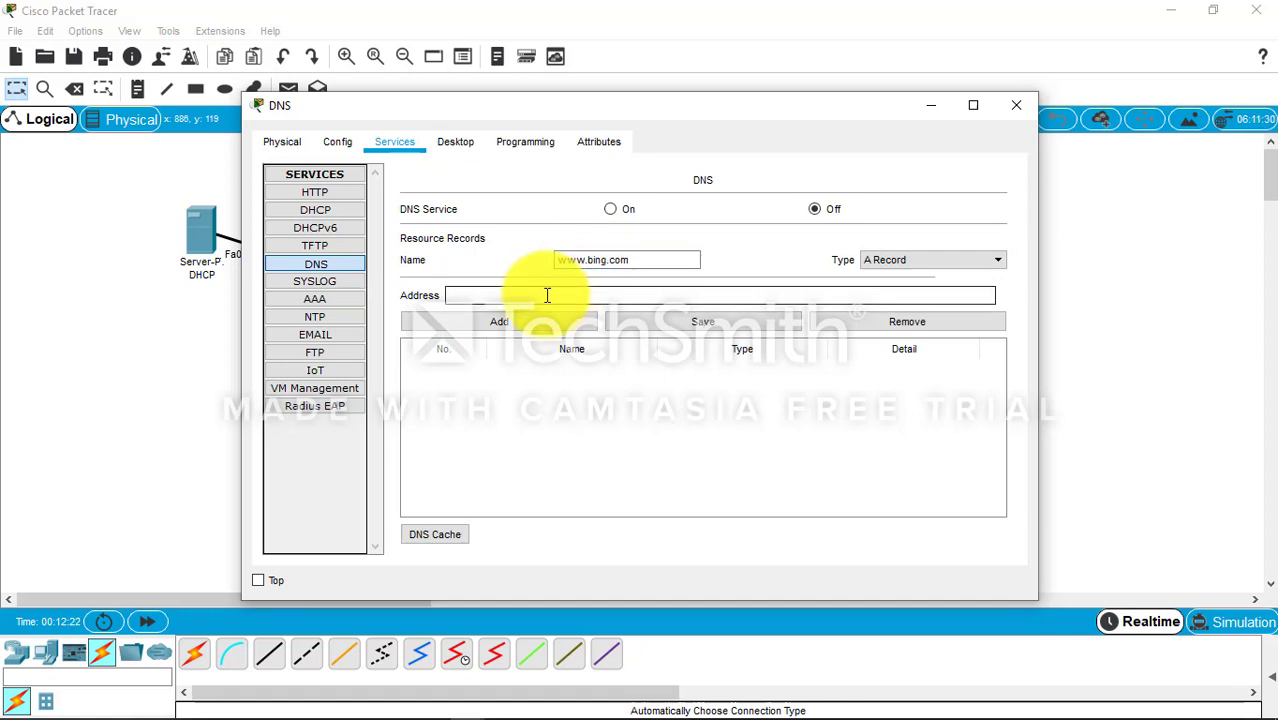
text(192.168.1.3)
click(500, 321)
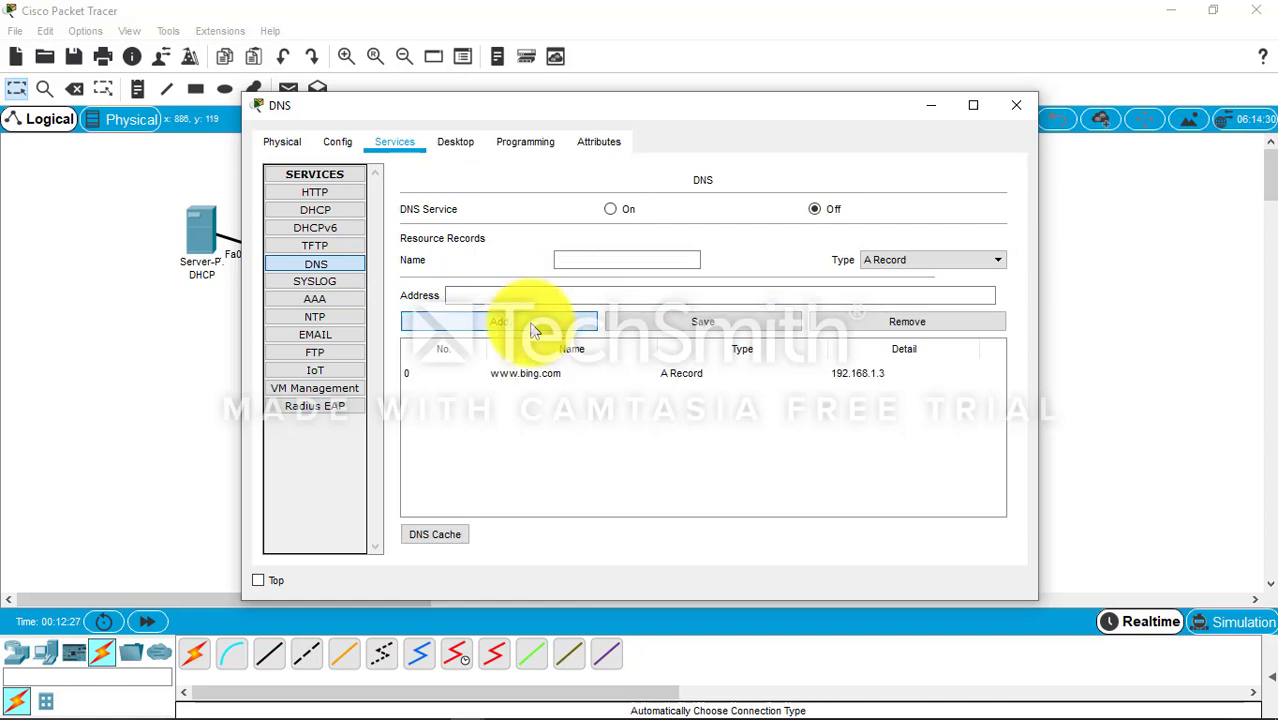
click(530, 374)
click(670, 321)
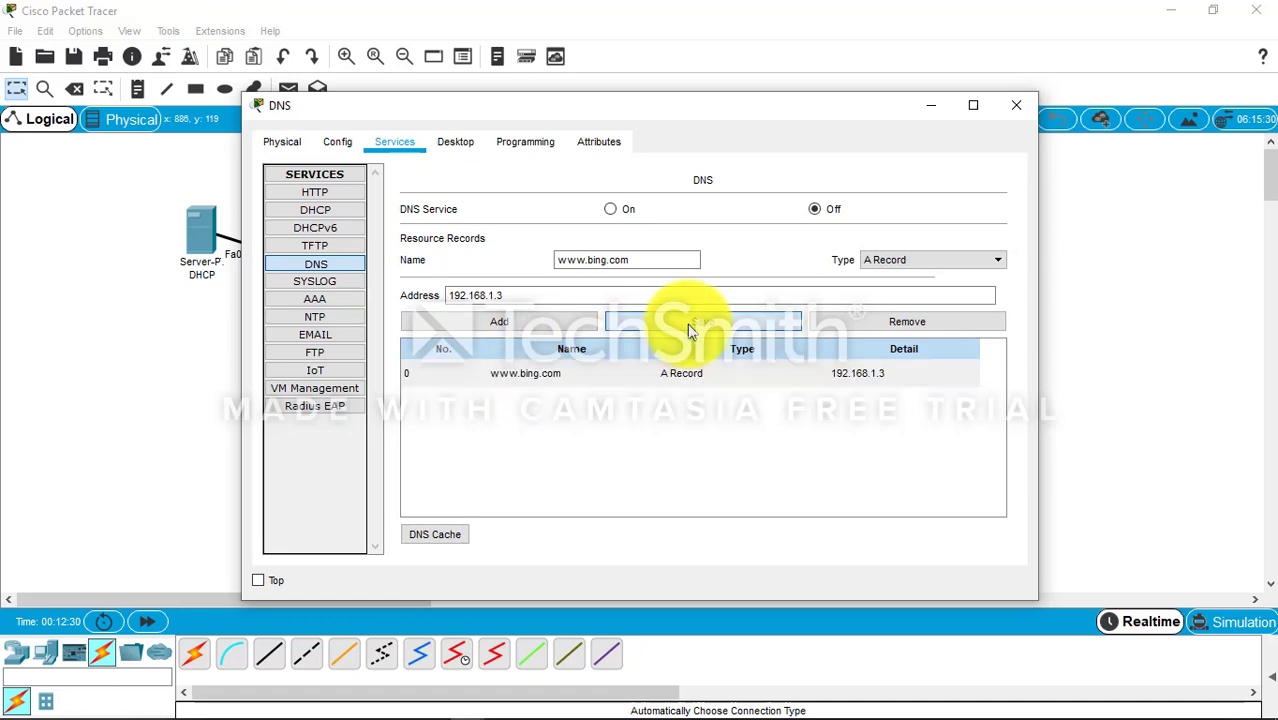
click(930, 105)
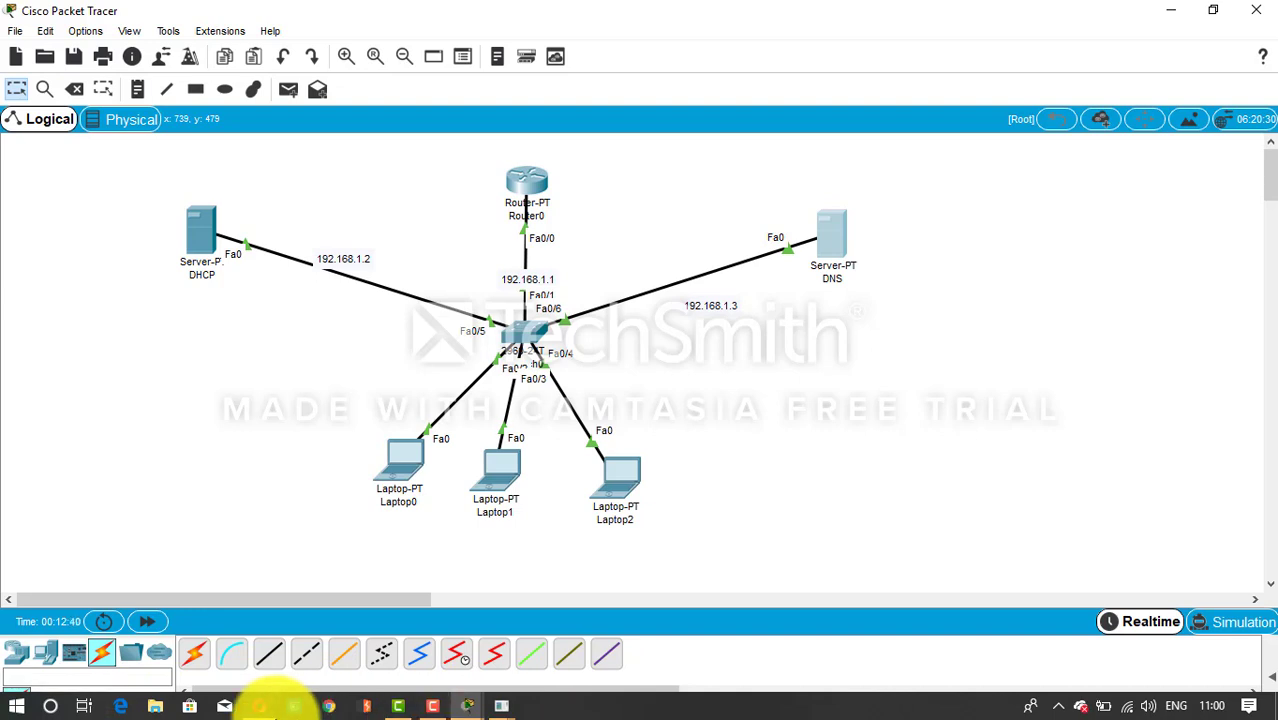
mouse_move(278, 708)
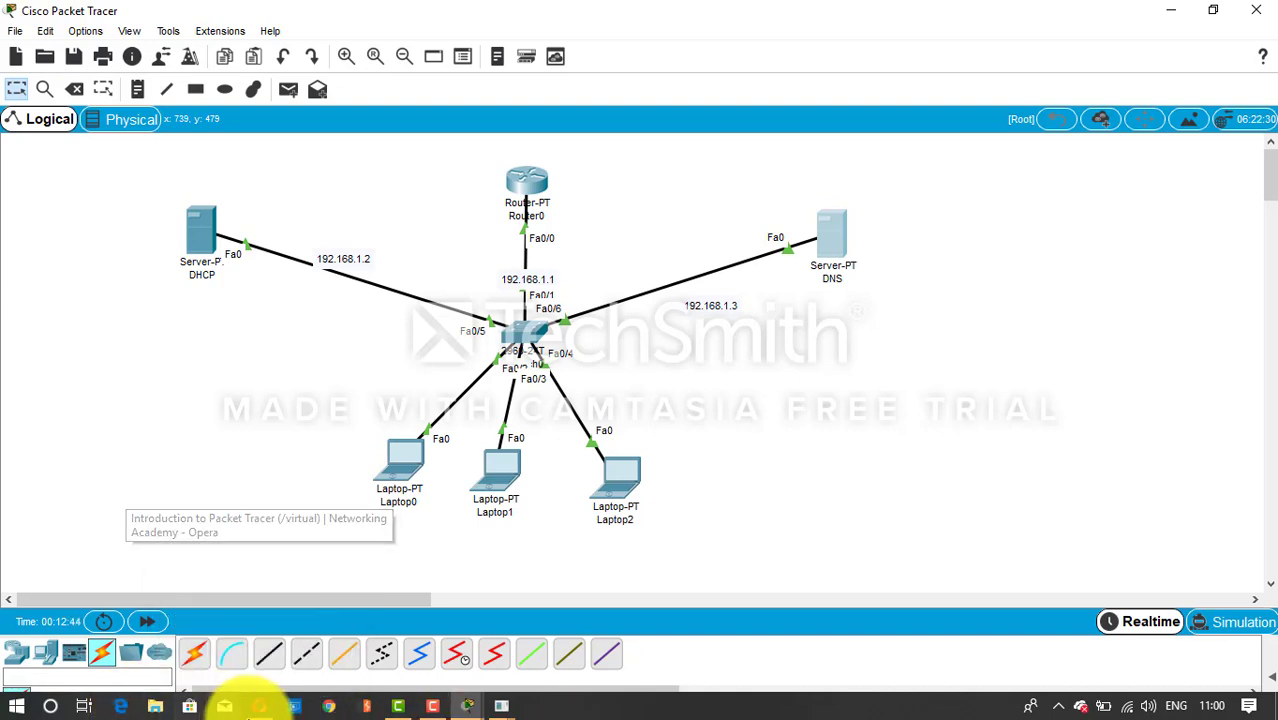
click(265, 708)
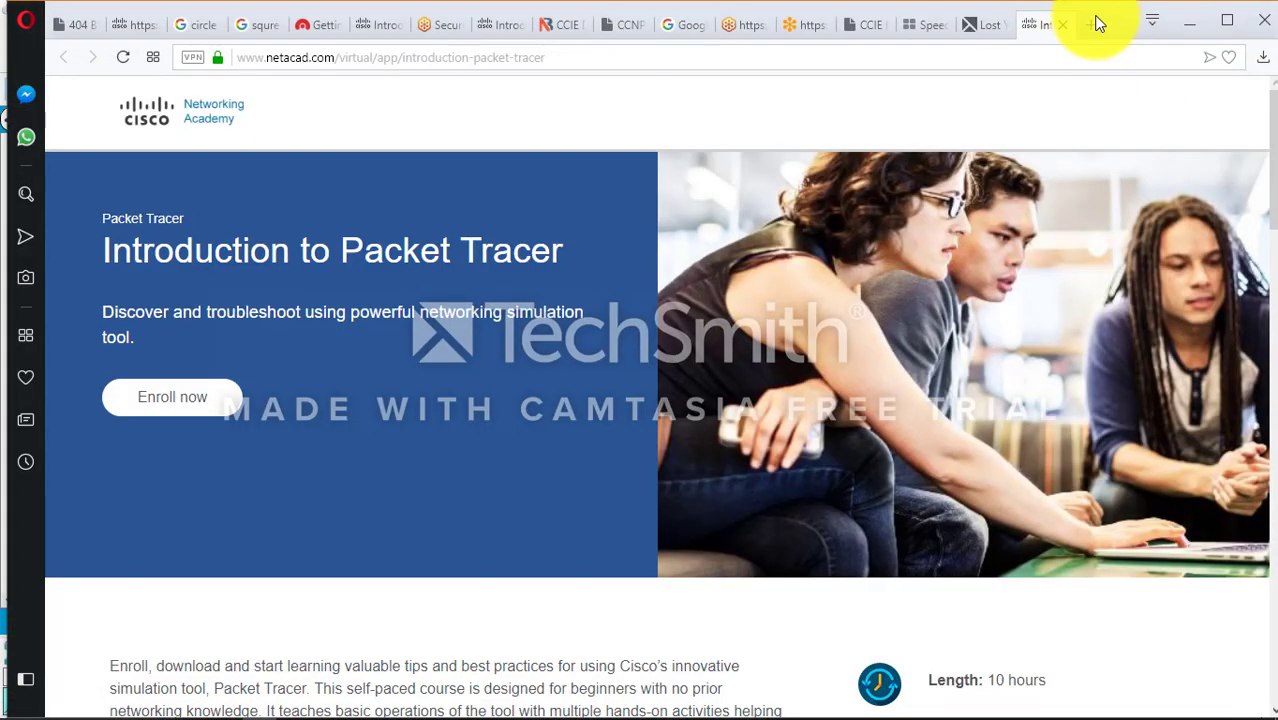
click(1097, 25)
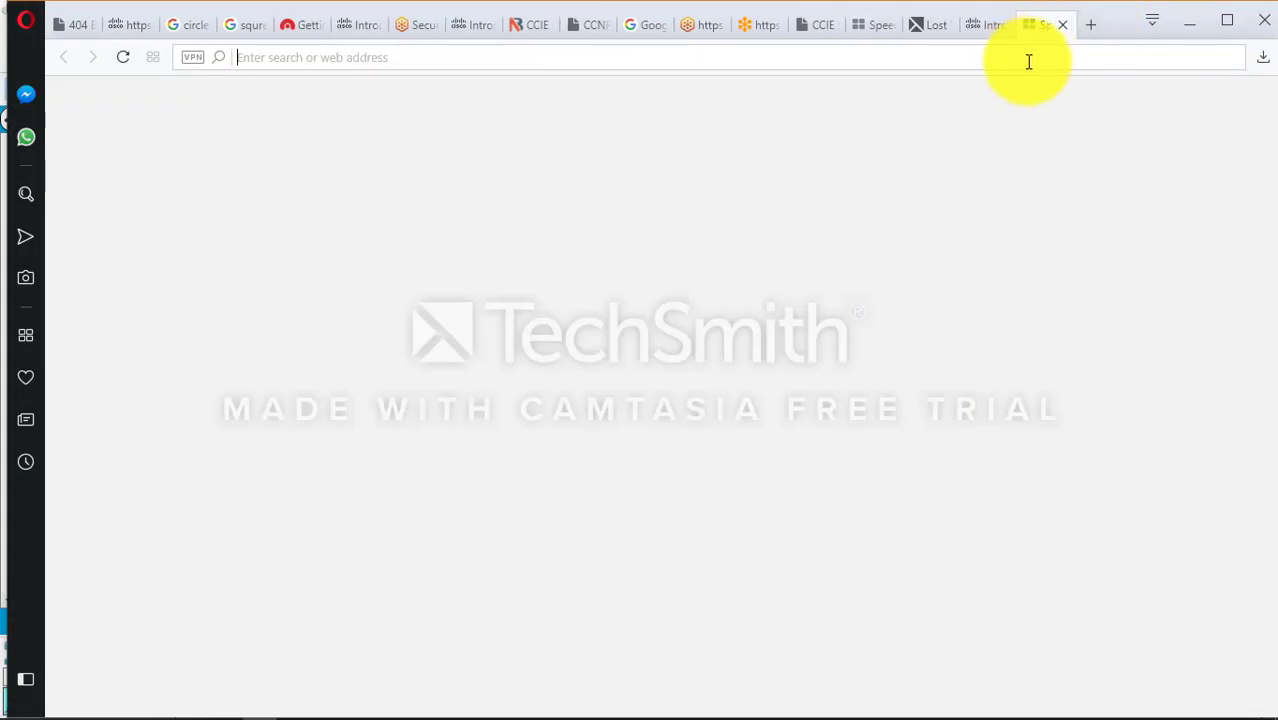
text(www.)
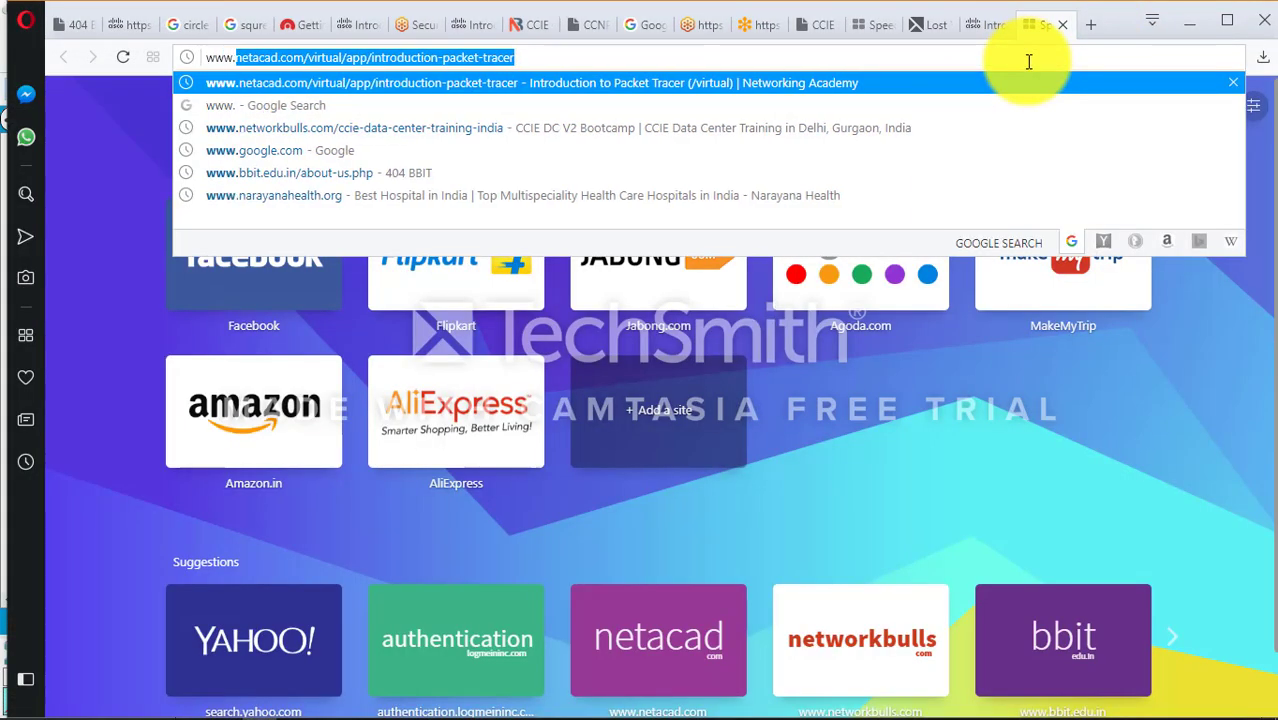
text(bing )
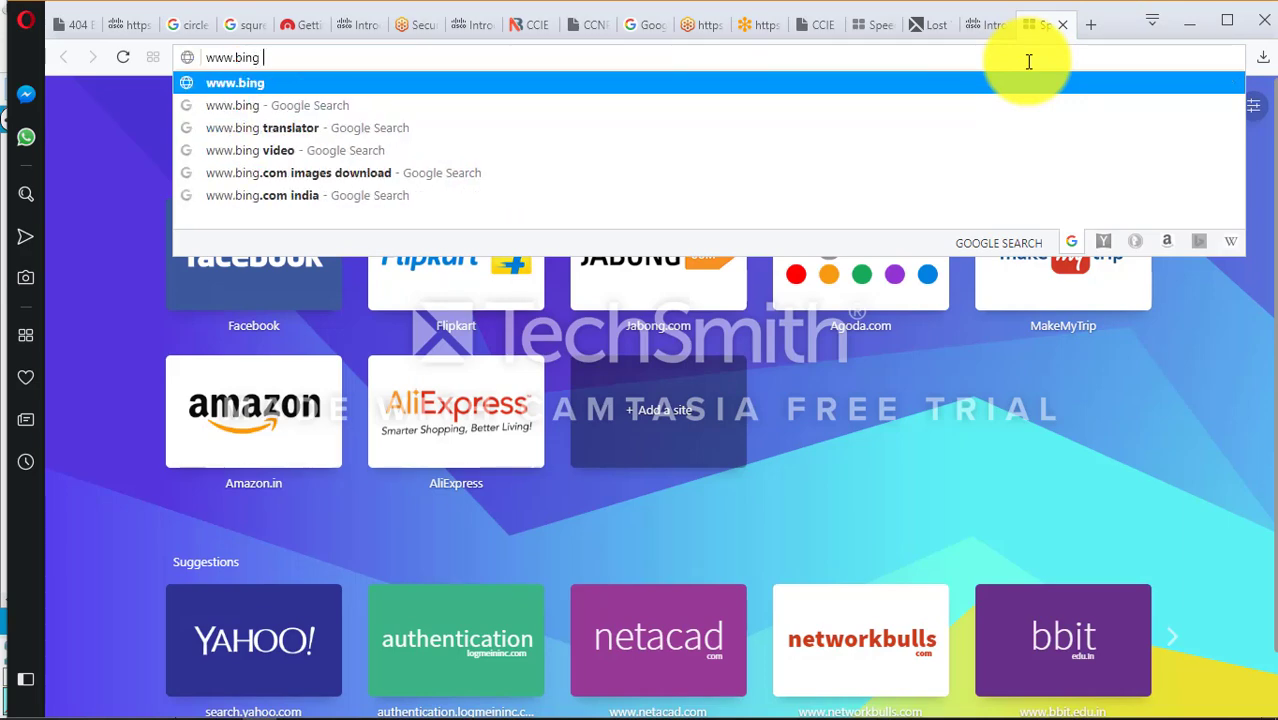
text(.com)
key(Return)
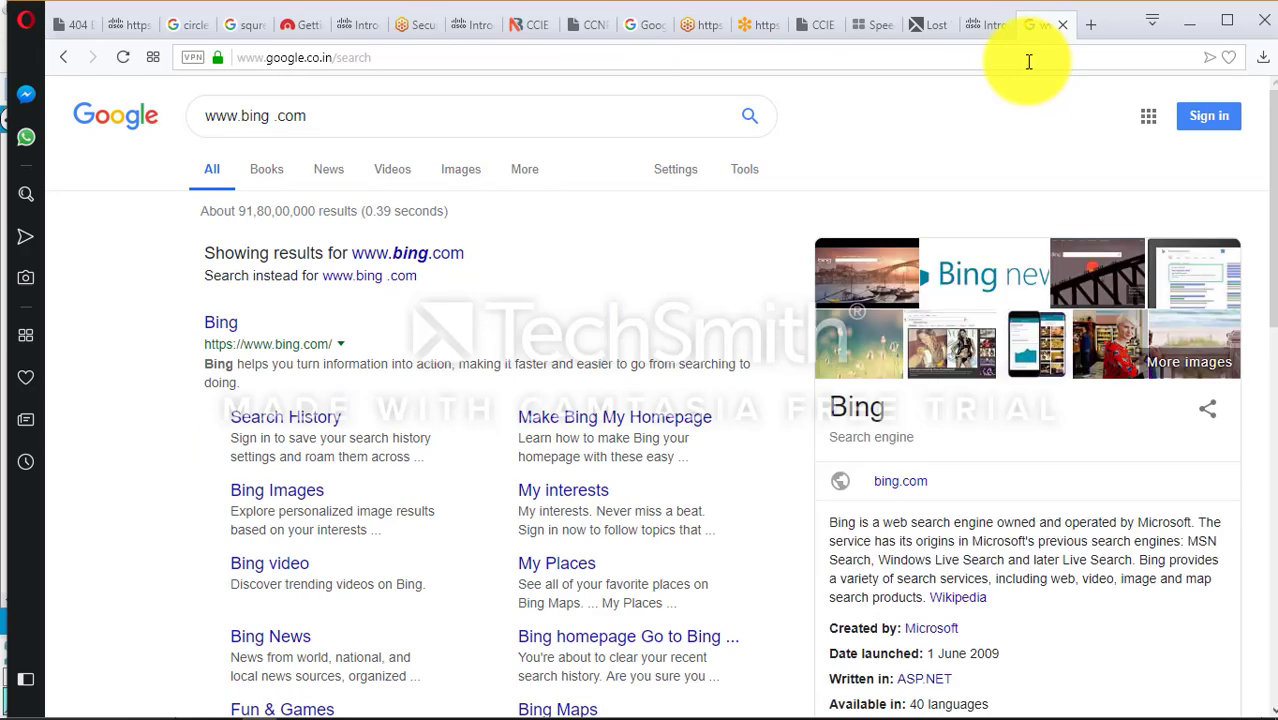
click(222, 324)
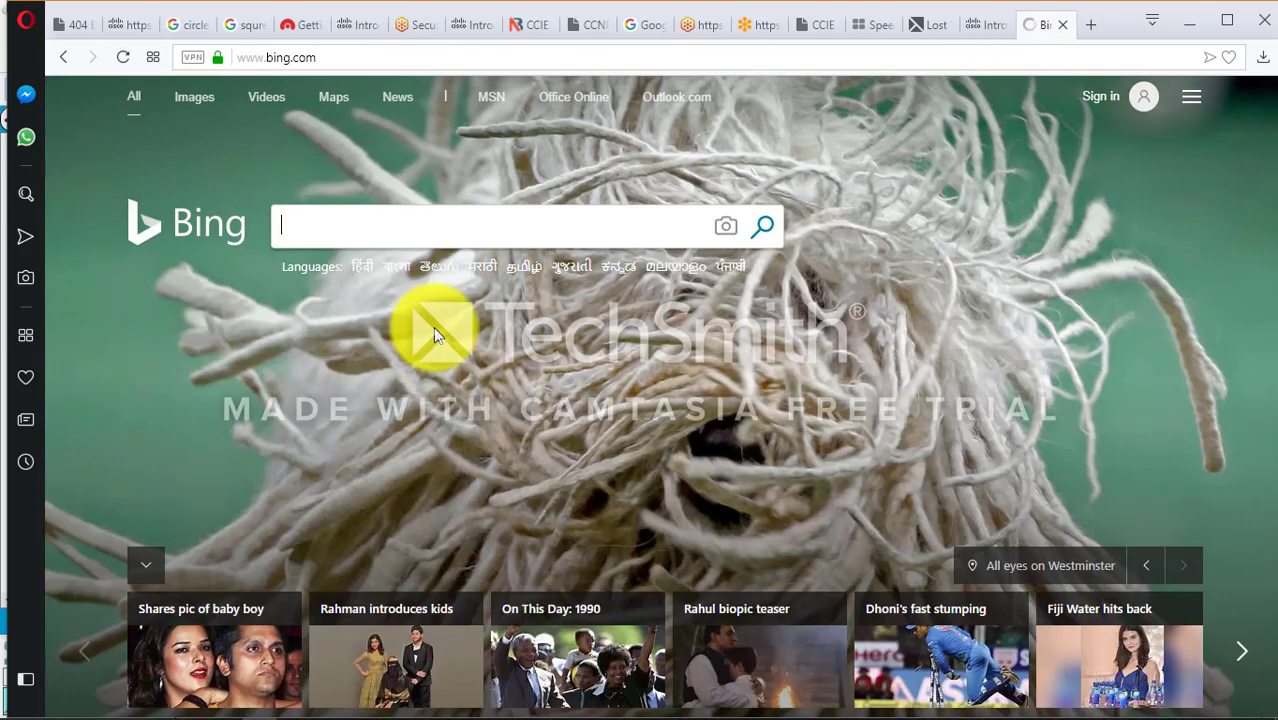
- Copy the complete page source of the Bing home page and return to Cisco Packet Tracer
right_click(842, 218)
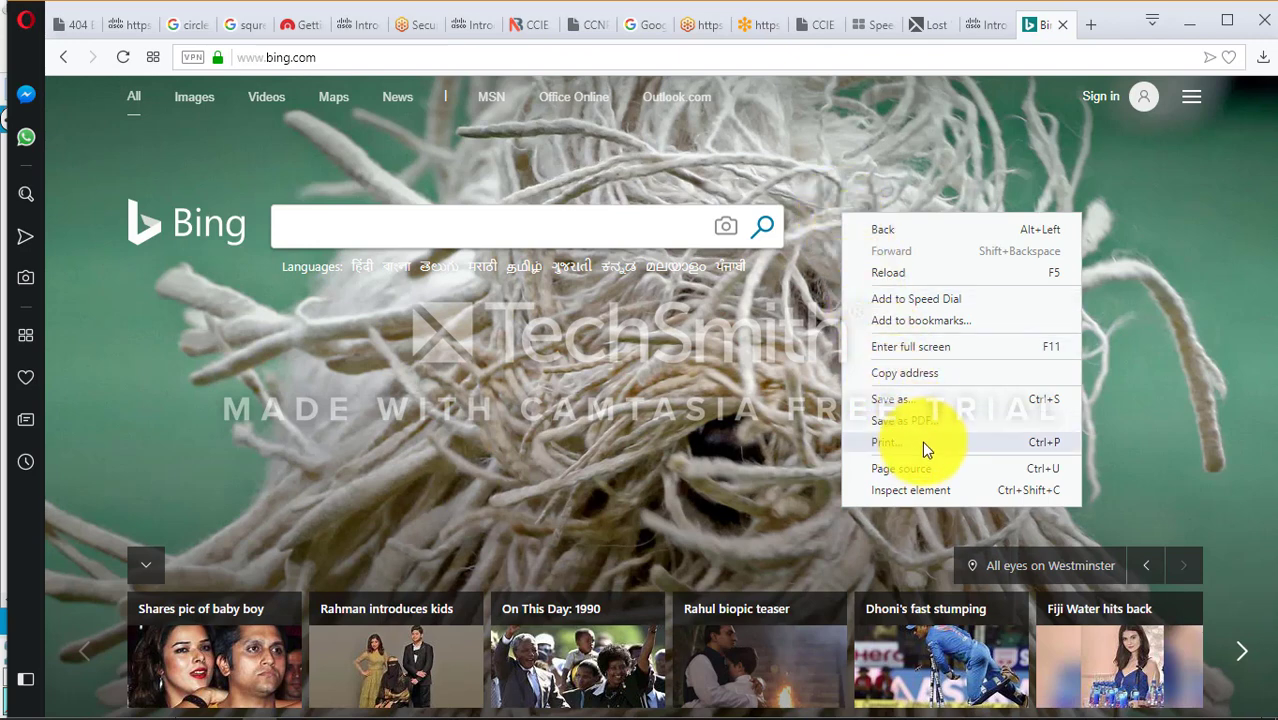
click(905, 475)
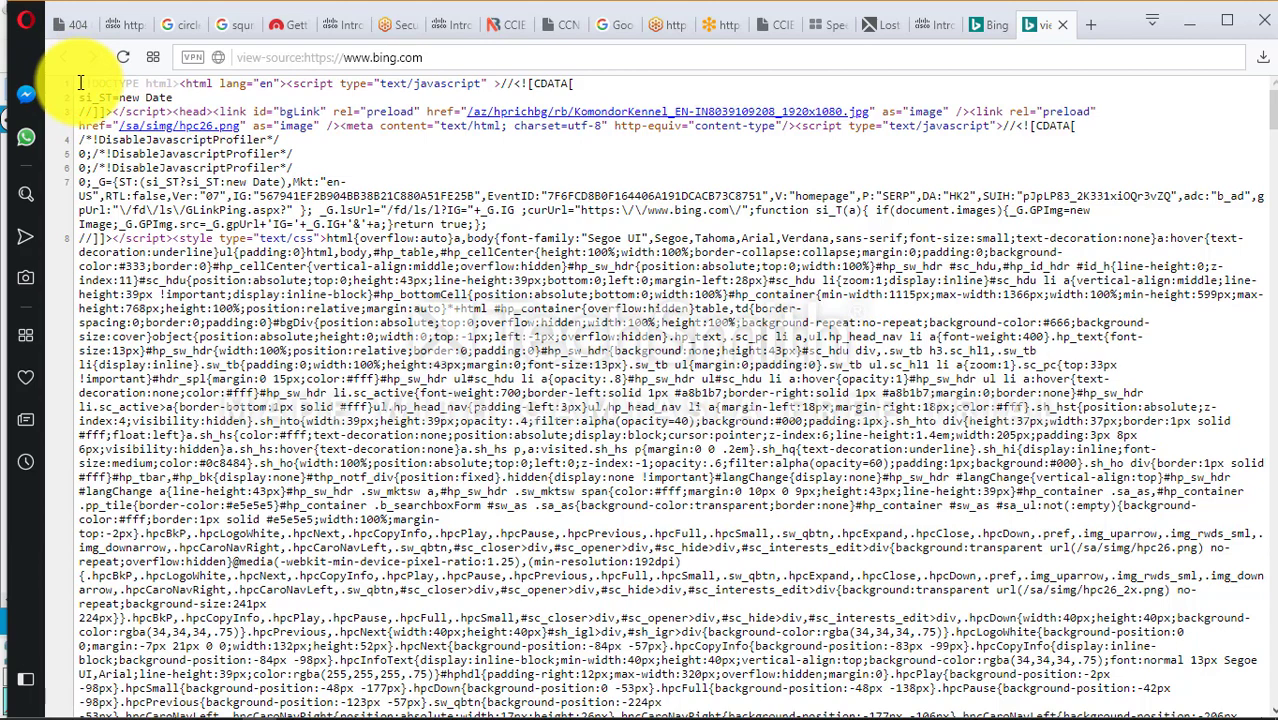
key(ctrl+a)
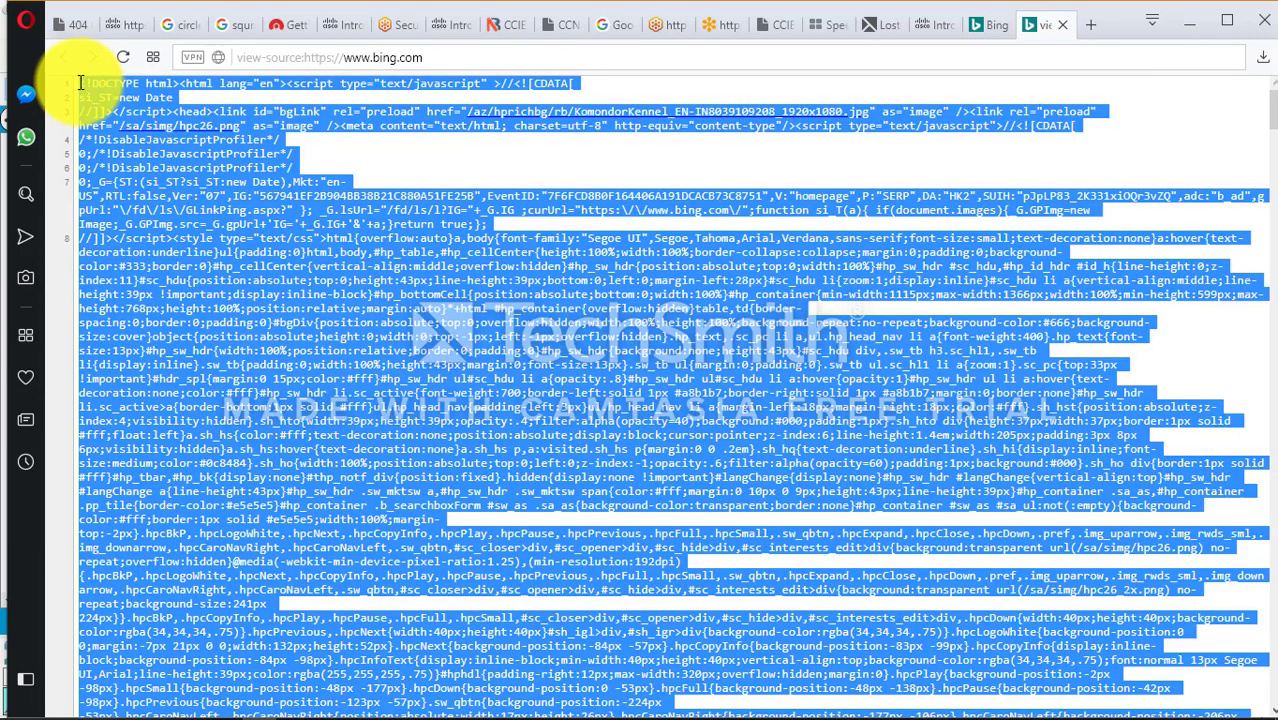
click(1188, 15)
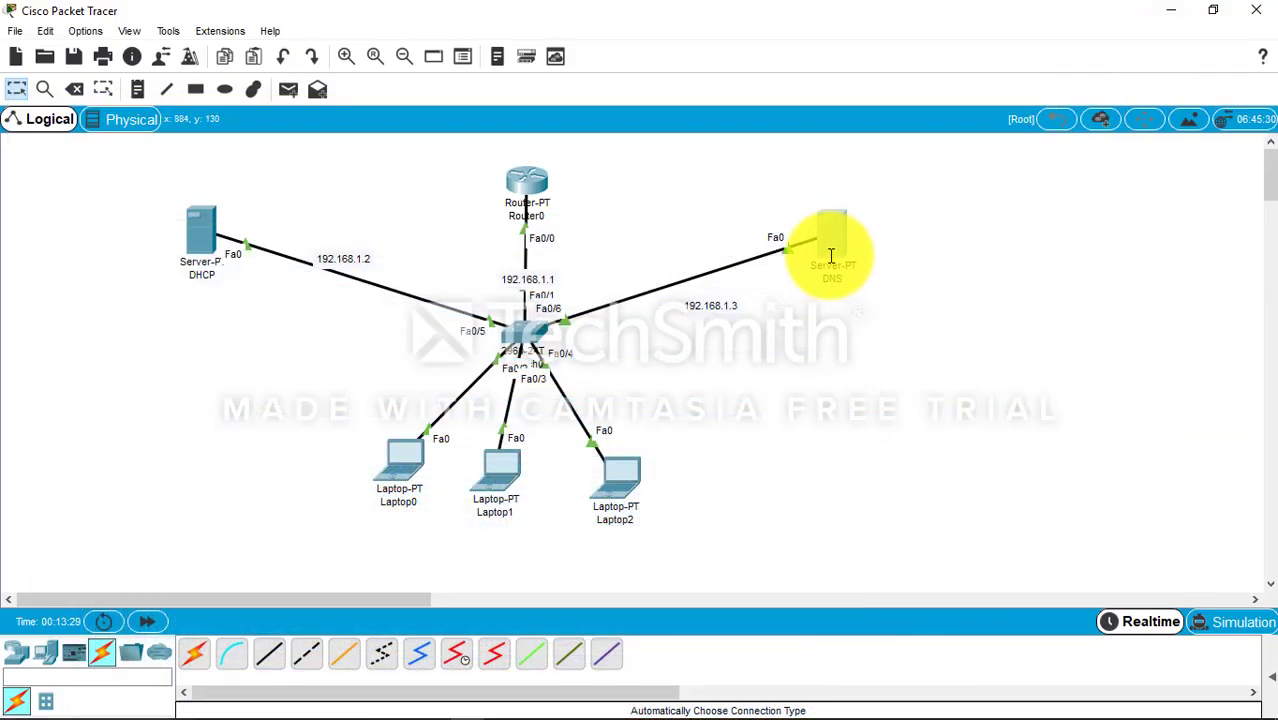
- Turn on the DNS service on the DNS server
click(830, 256)
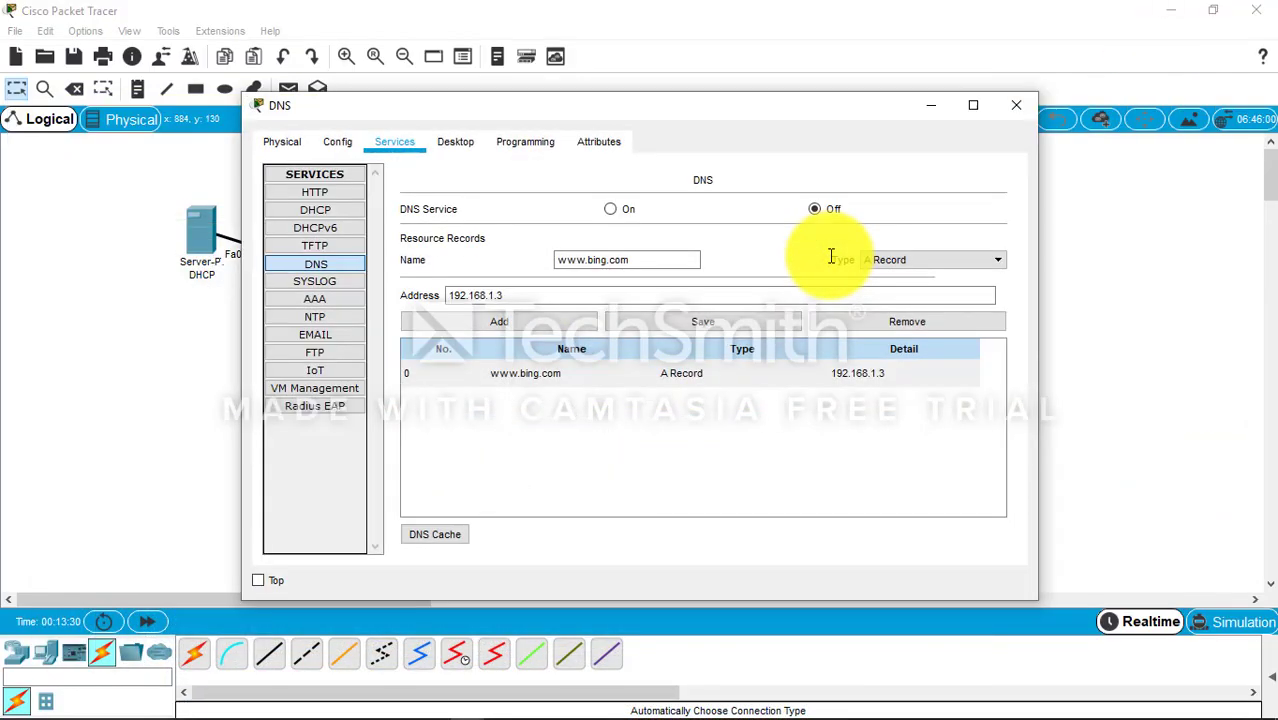
click(322, 196)
click(317, 261)
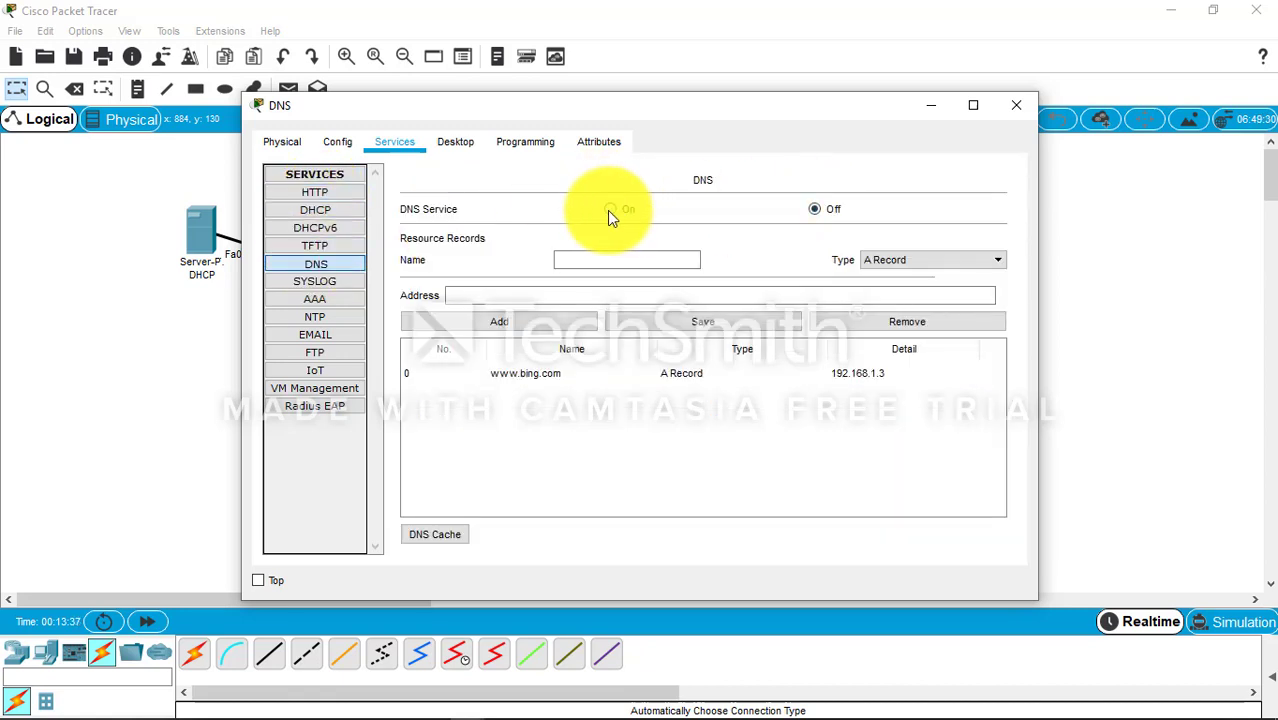
click(610, 210)
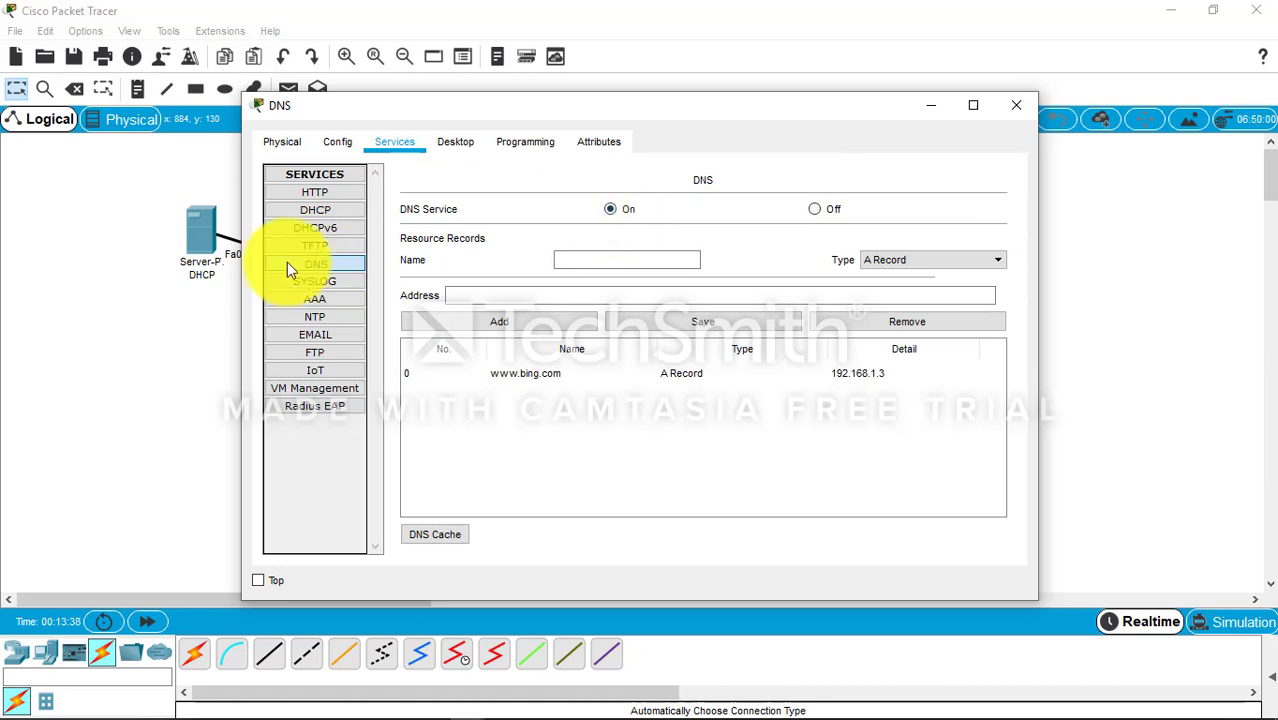
- Open index.html from the DNS server's HTTP service files for editing
click(312, 193)
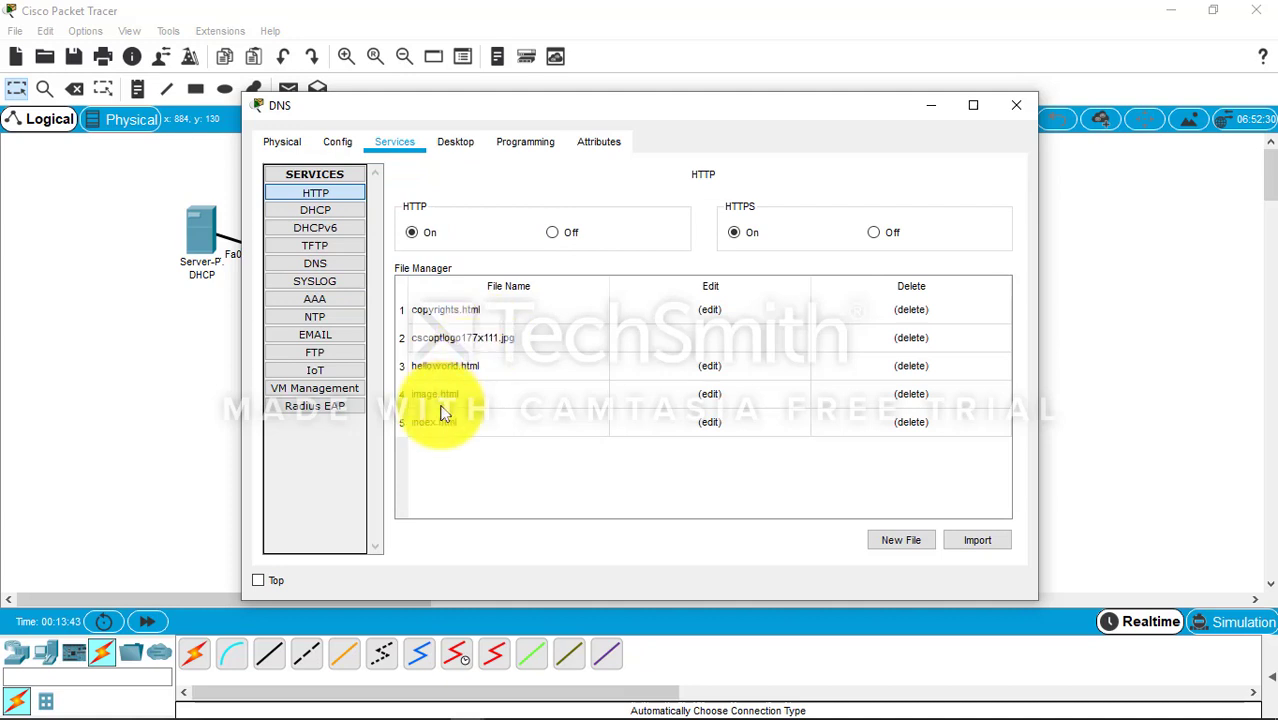
click(711, 424)
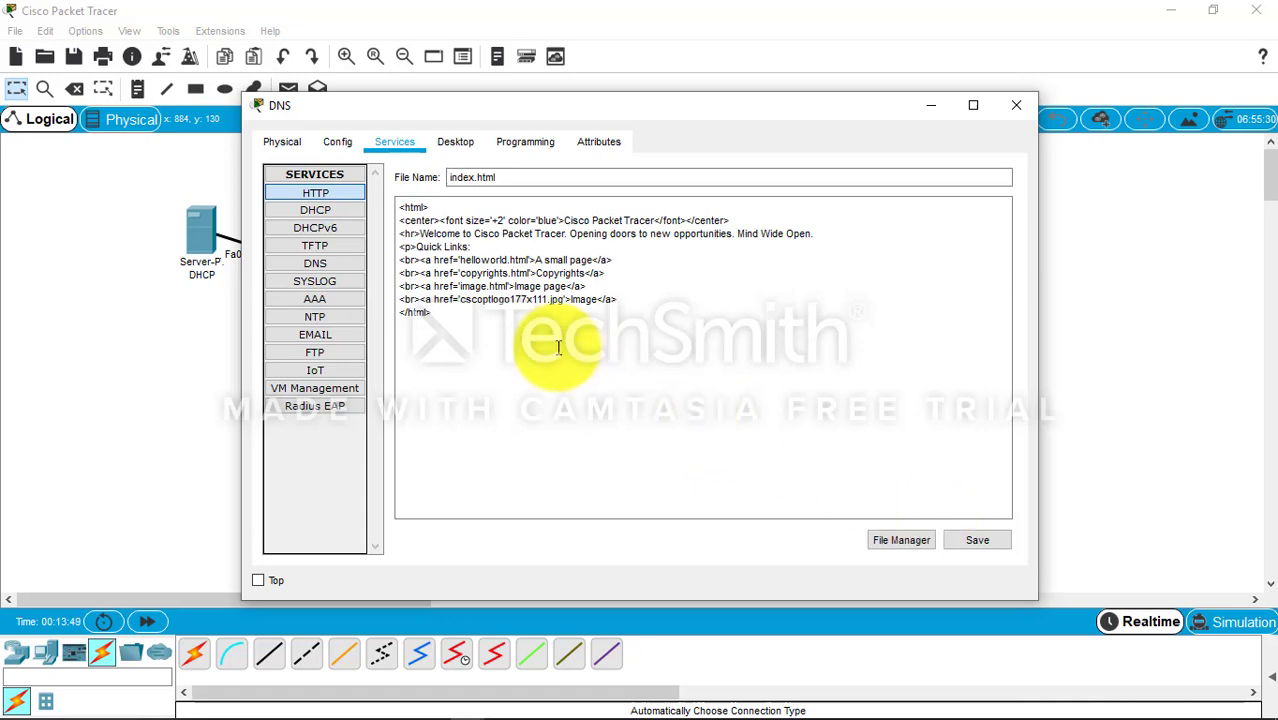
click(930, 106)
click(412, 450)
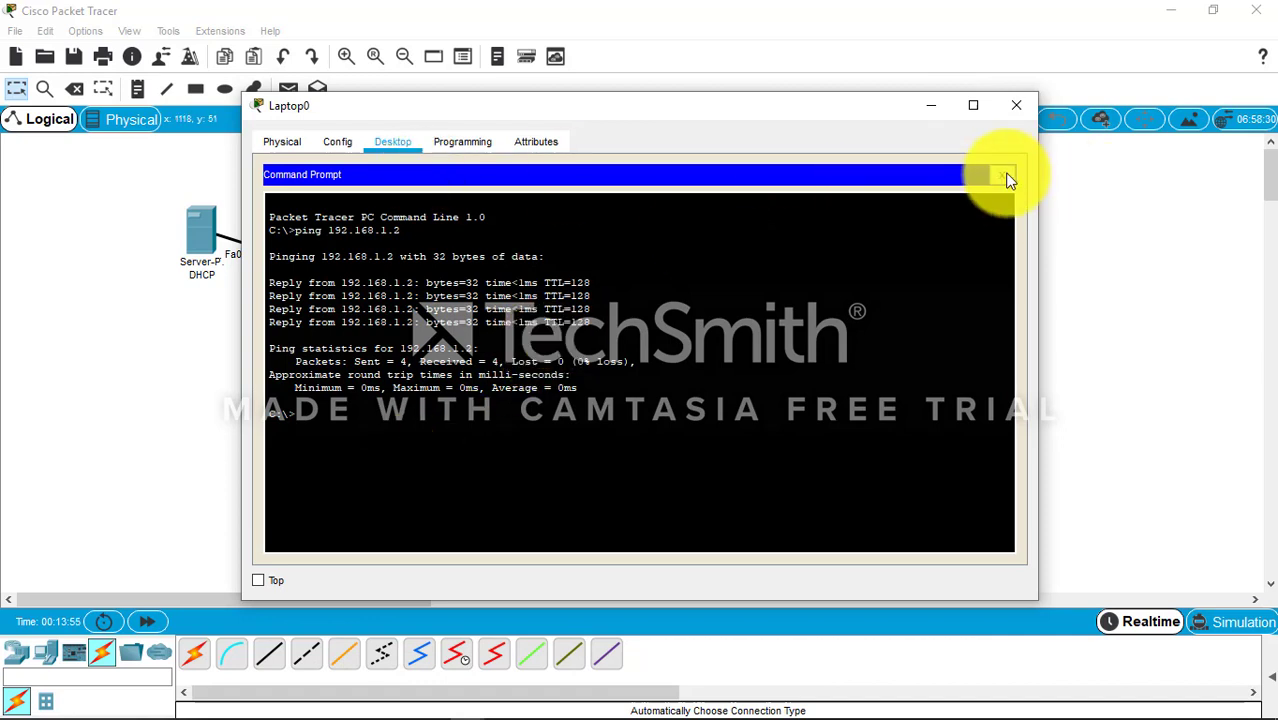
click(1003, 176)
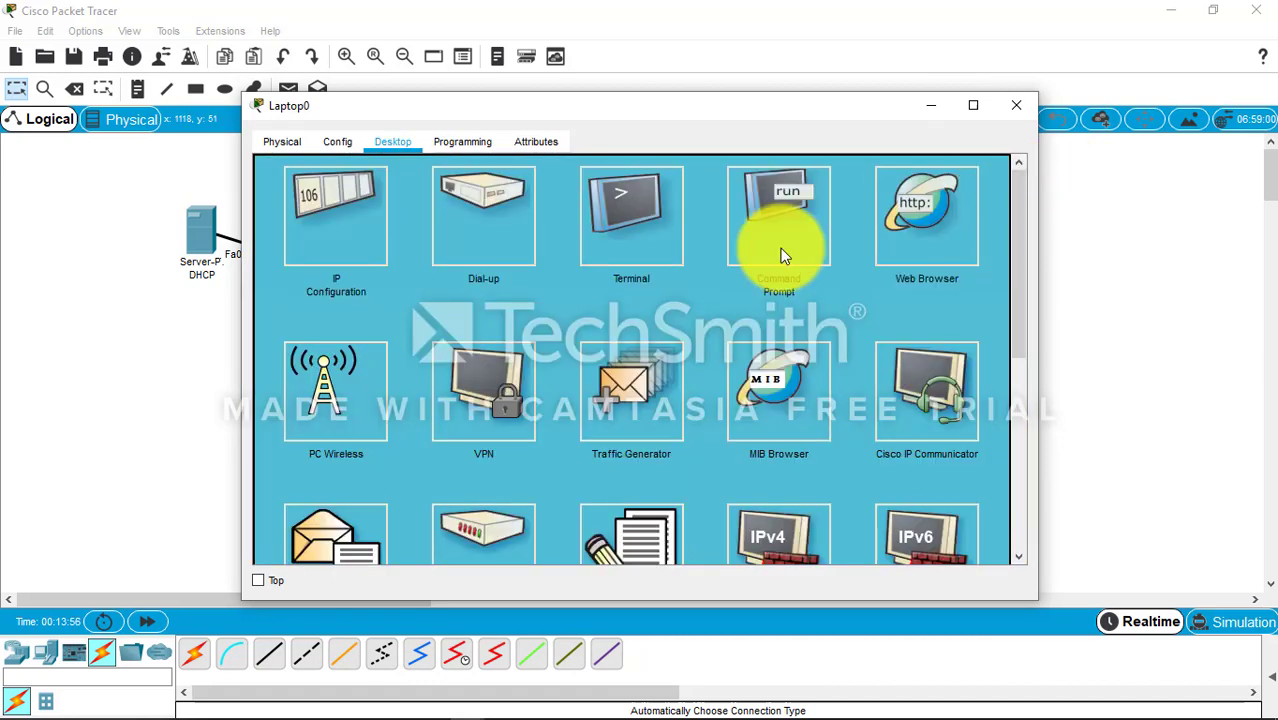
click(922, 217)
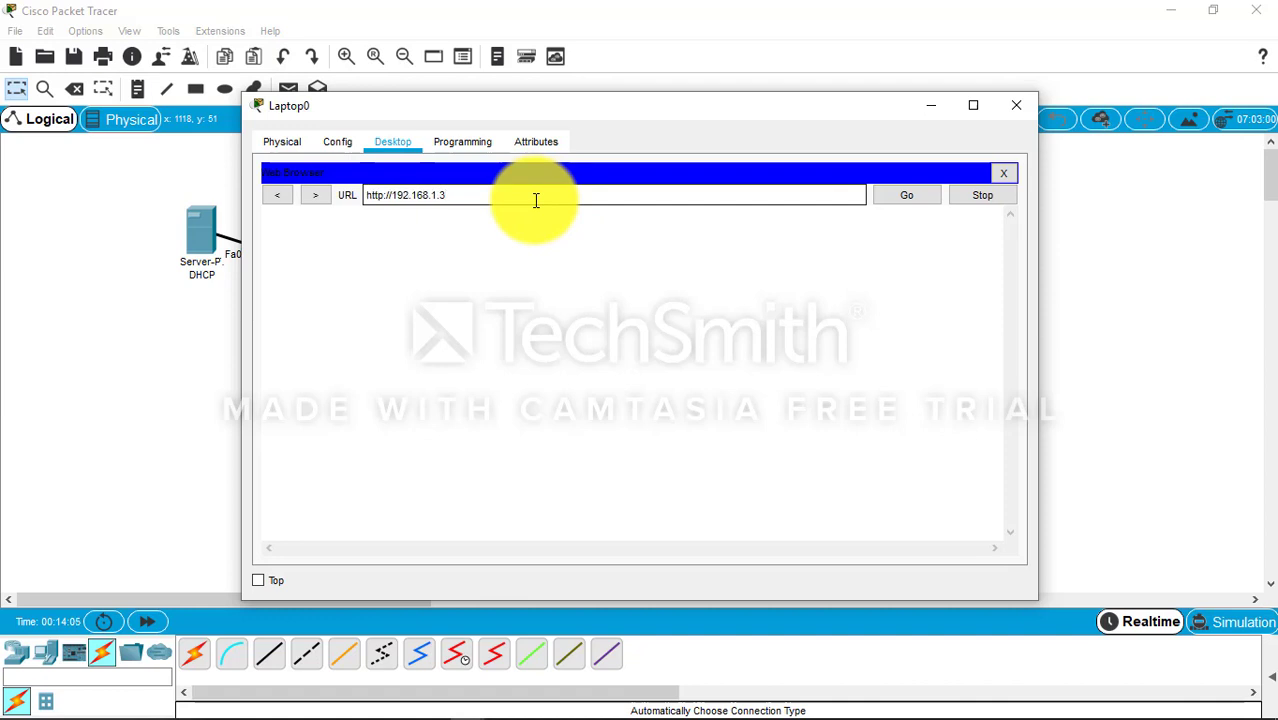
key(Return)
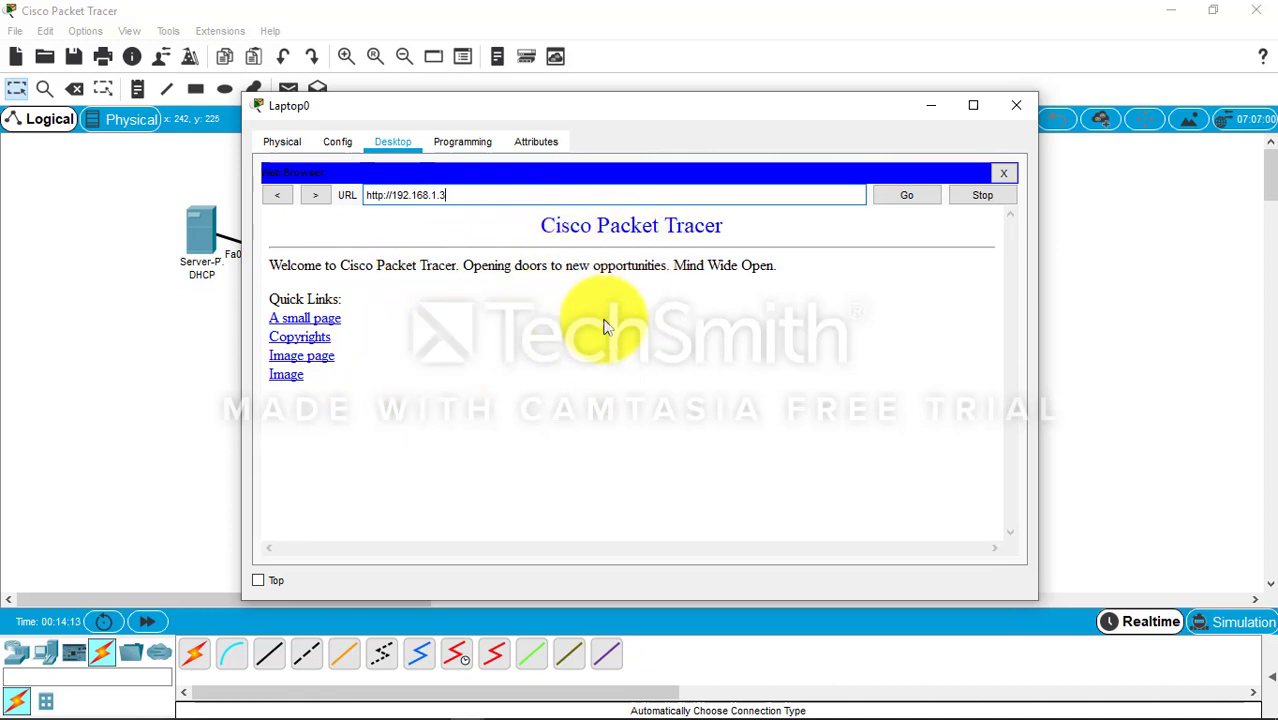
click(929, 105)
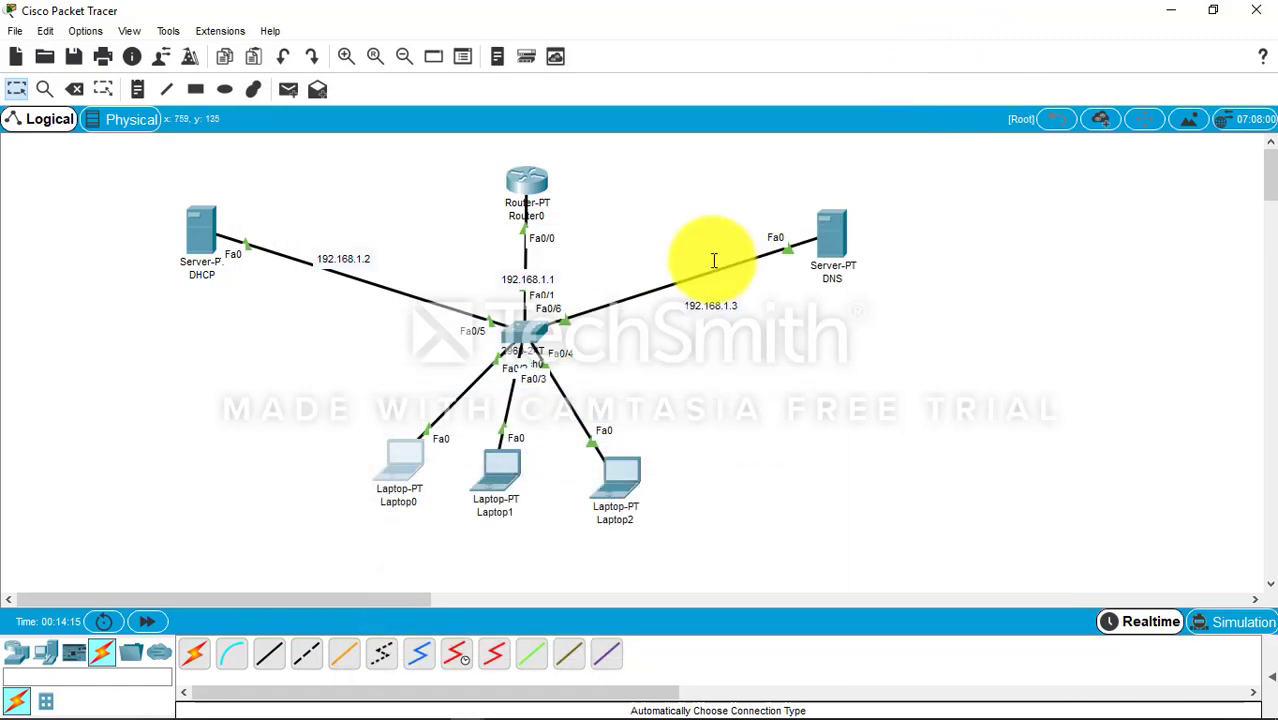
- Replace the entire code of index.html on the DNS server with the copied Bing source and save it, overwriting the existing file
click(826, 236)
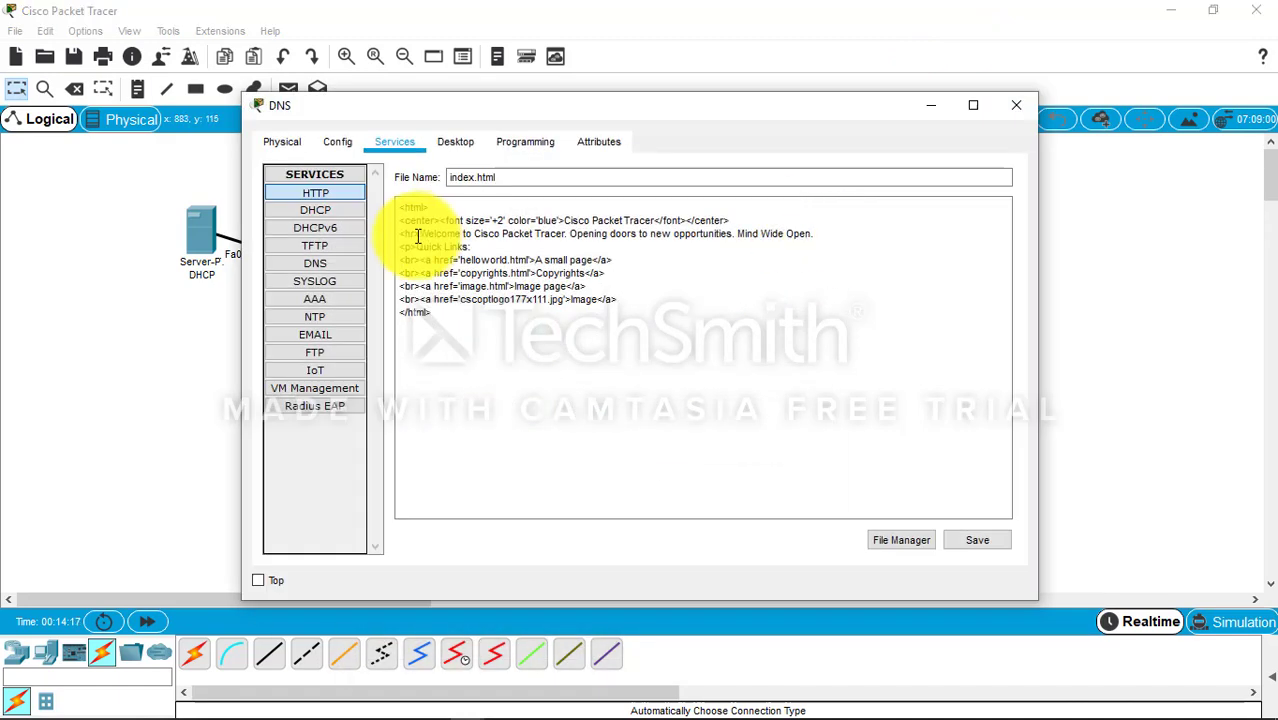
drag(397, 207, 564, 332)
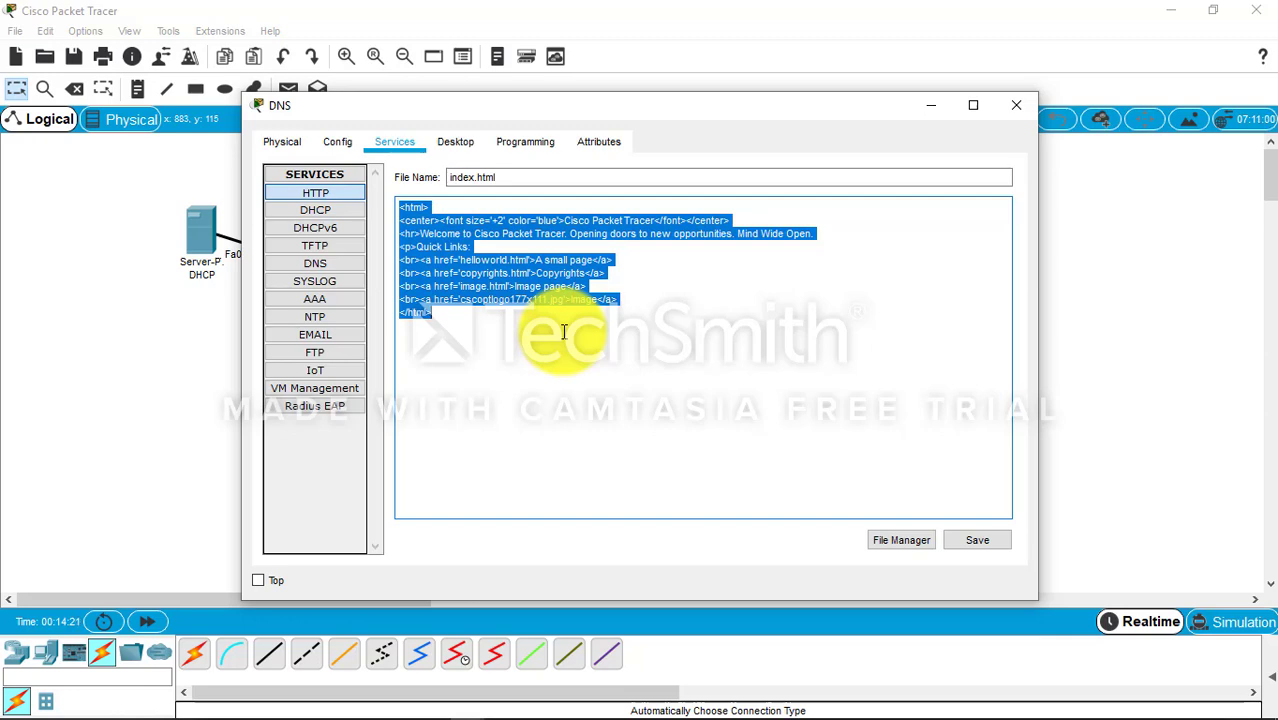
key(ctrl+v)
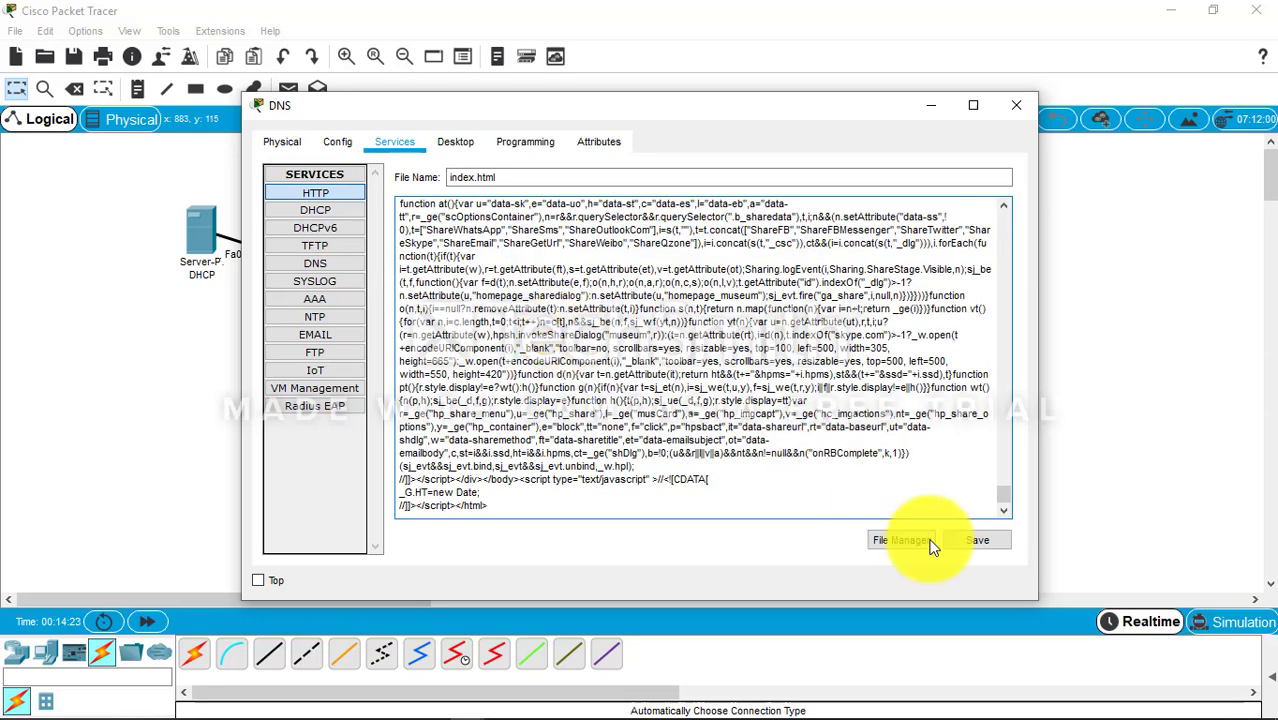
click(980, 541)
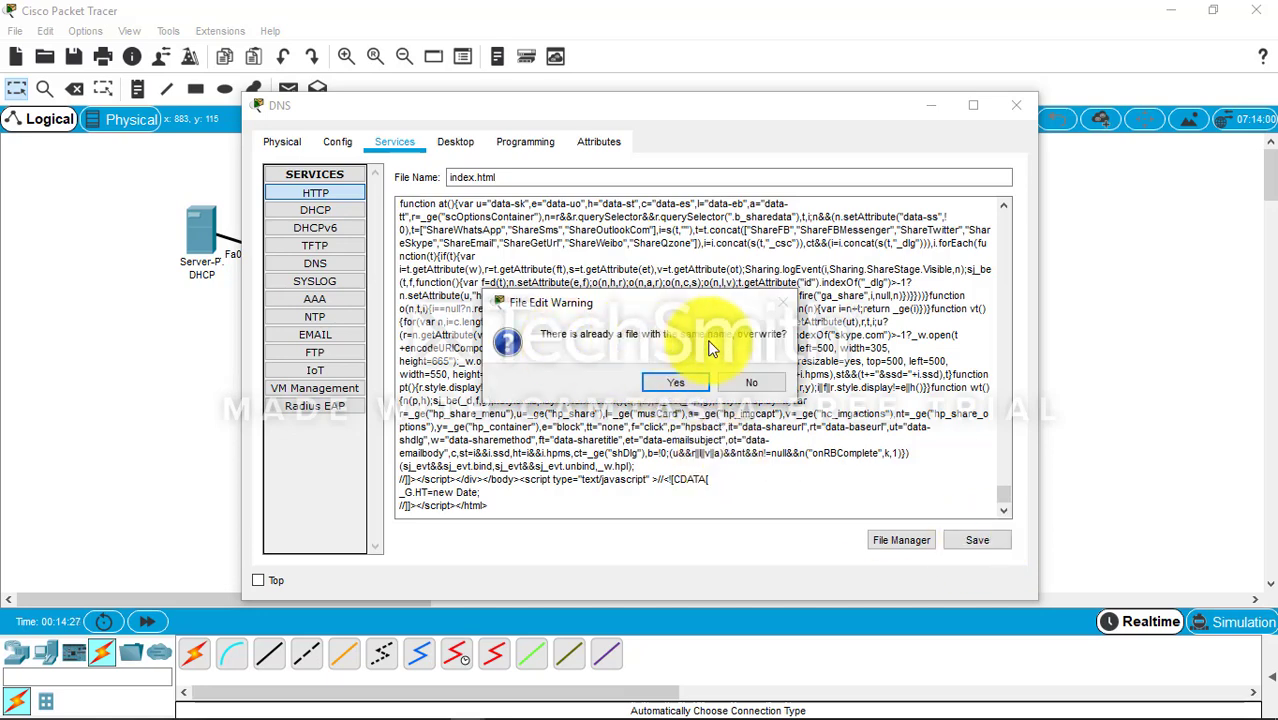
click(670, 380)
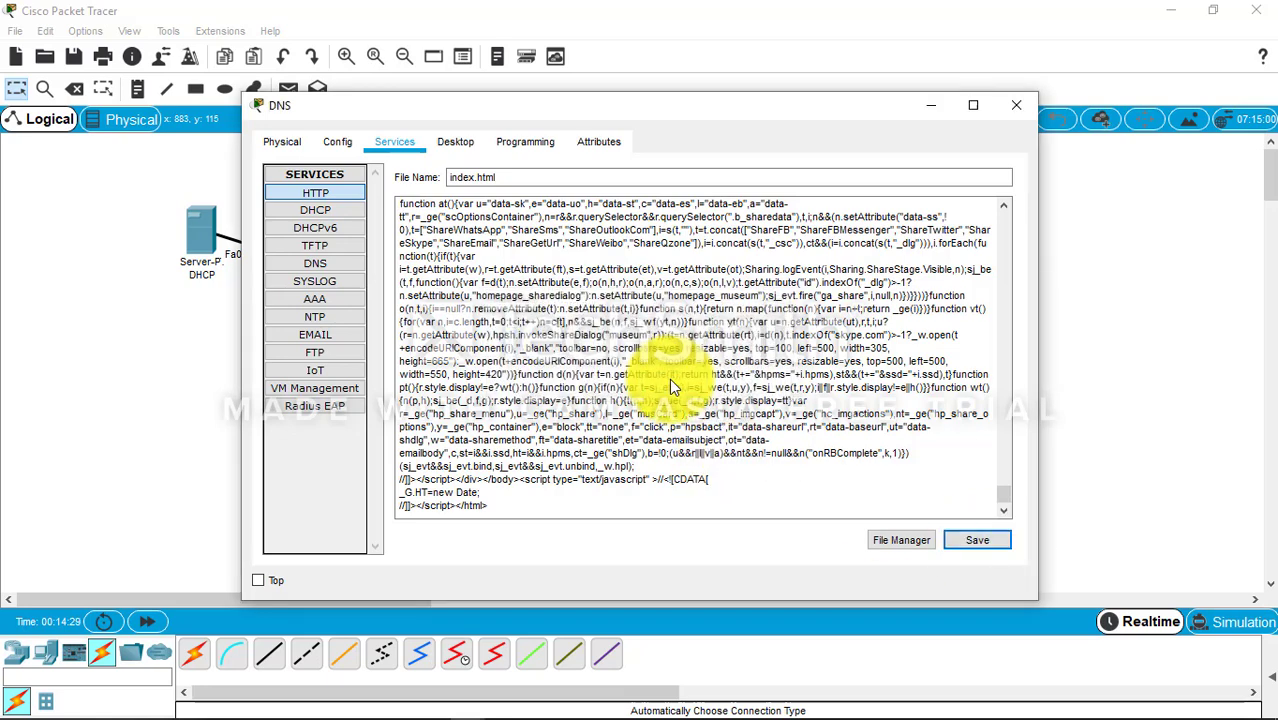
click(1010, 110)
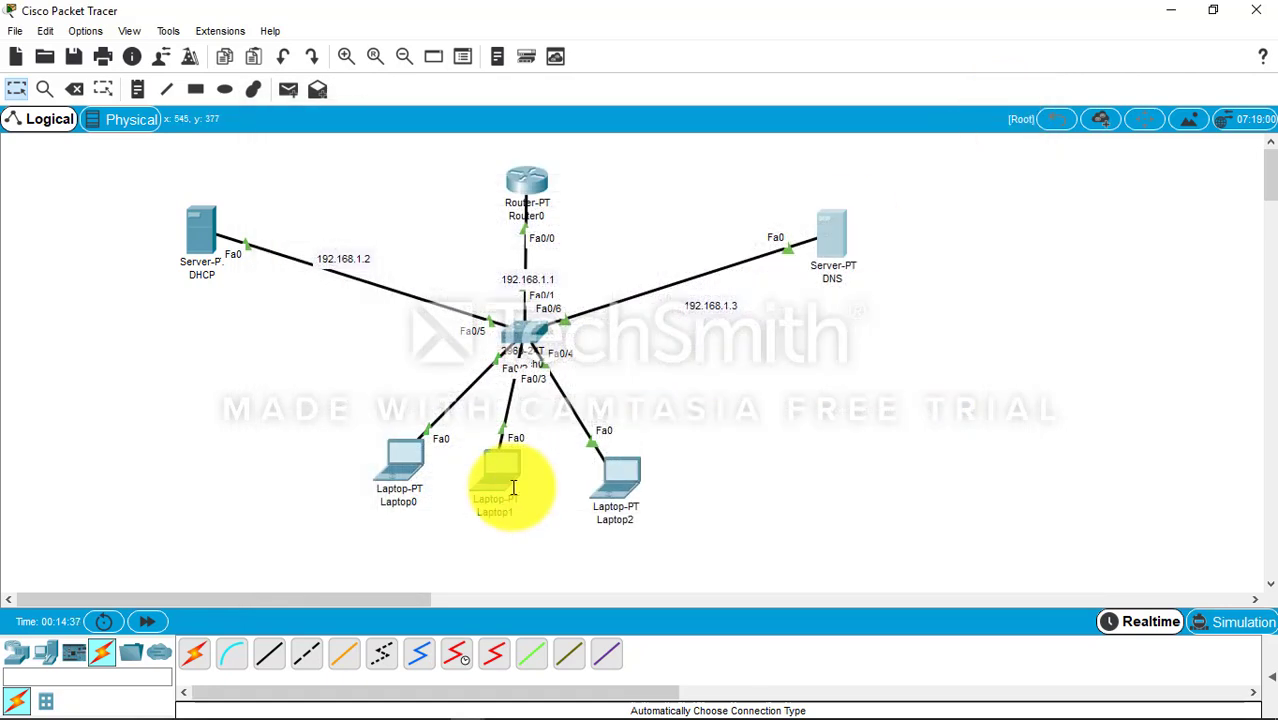
click(417, 462)
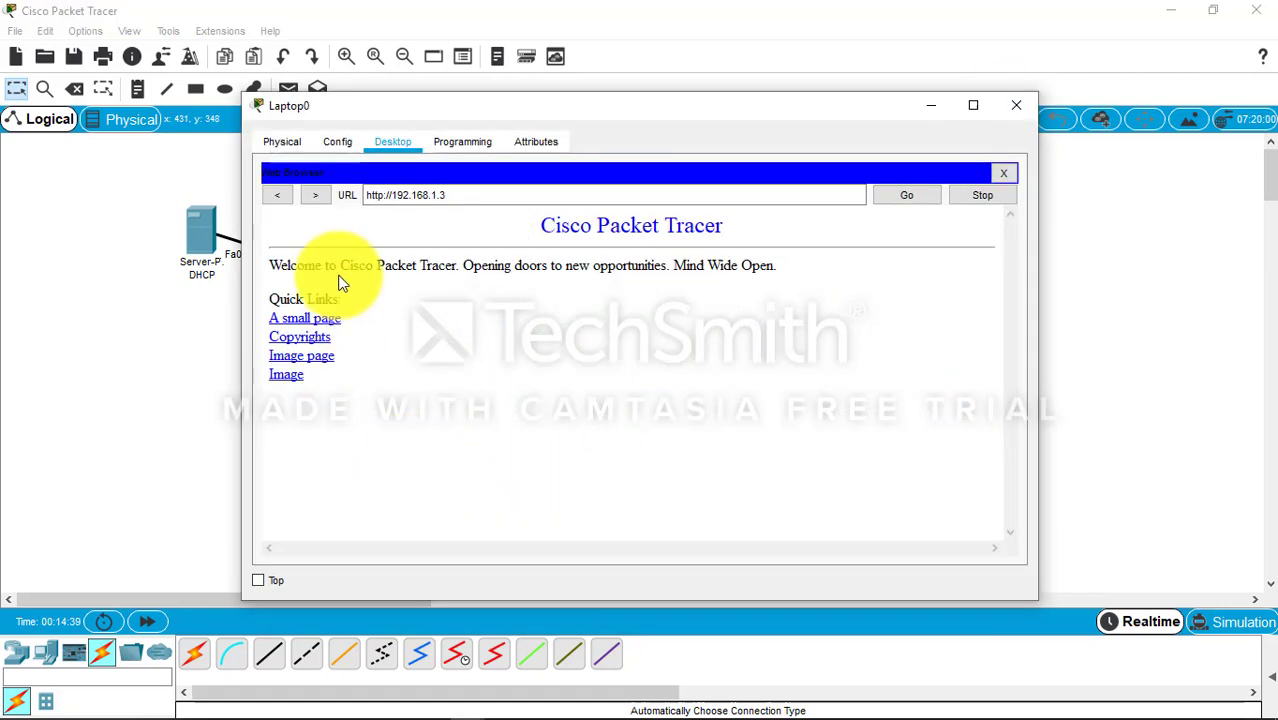
click(466, 194)
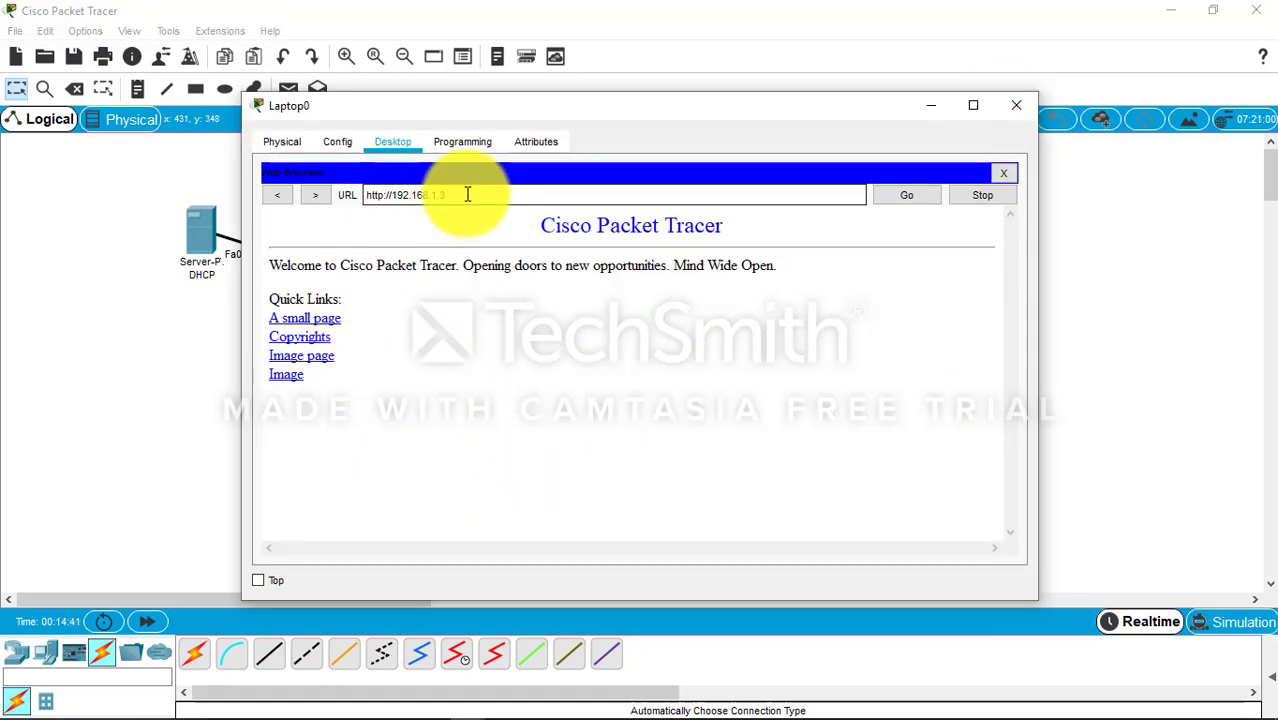
click(897, 197)
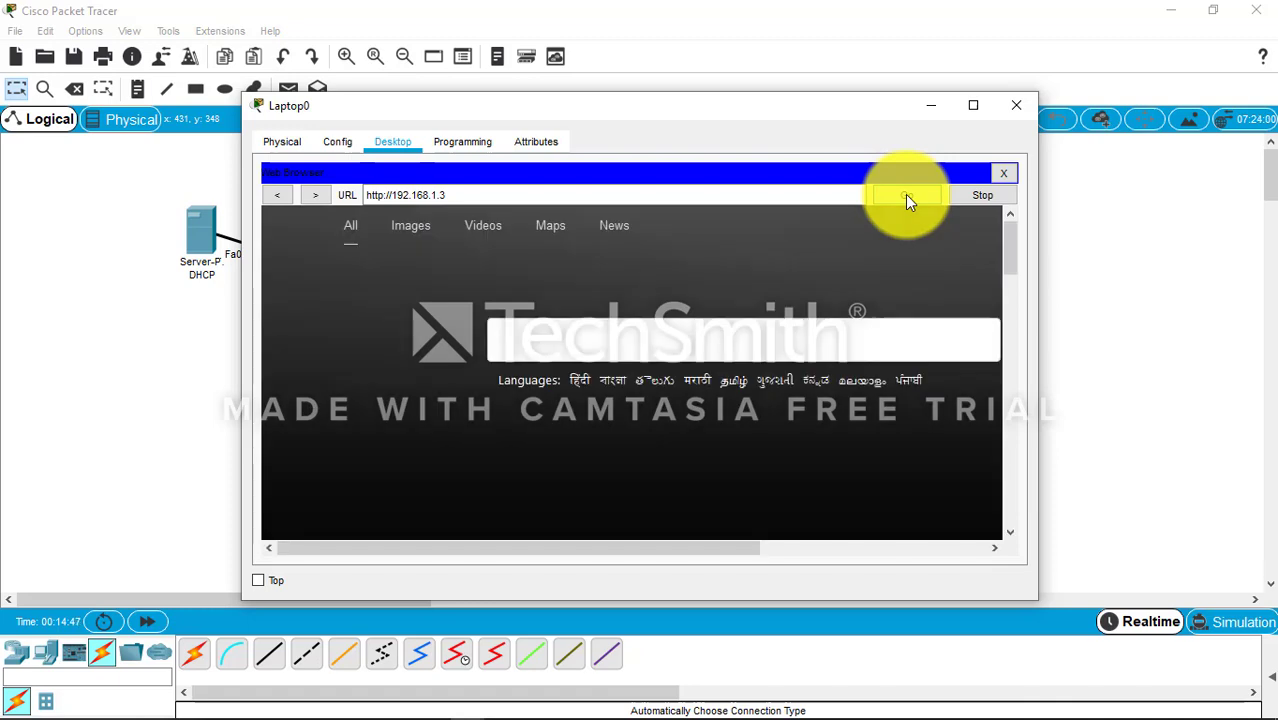
click(973, 105)
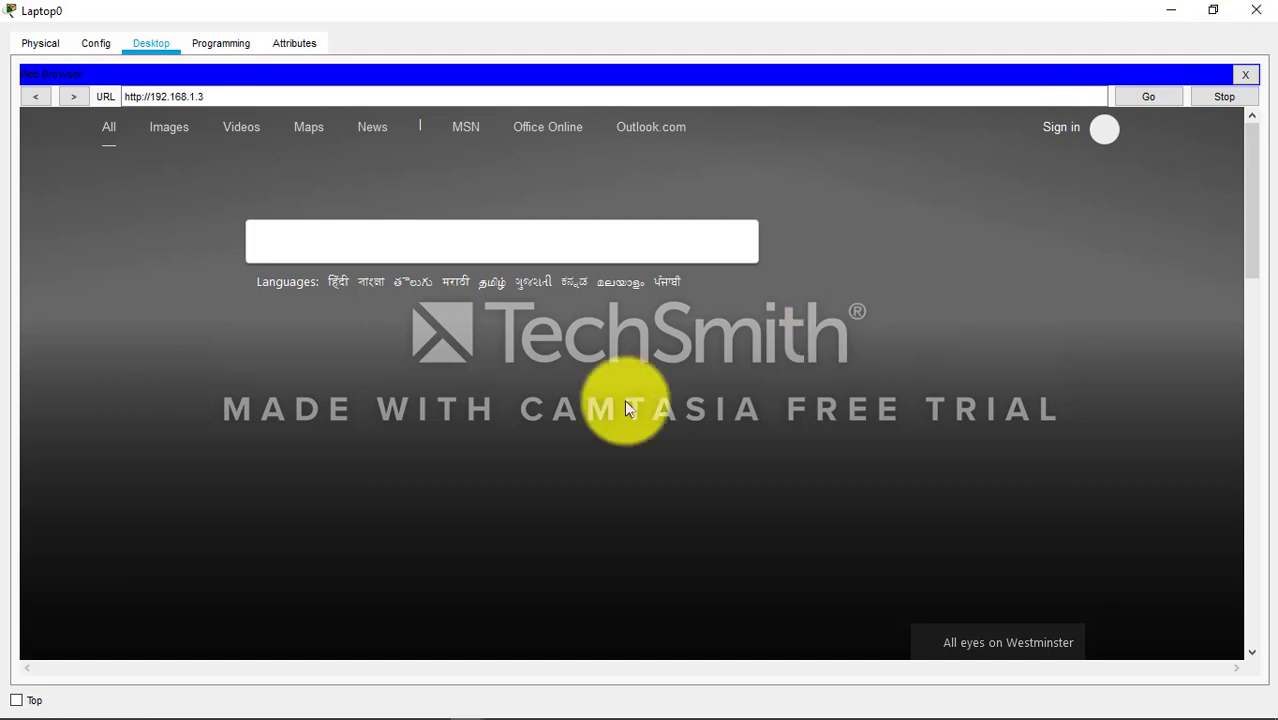
click(1252, 9)
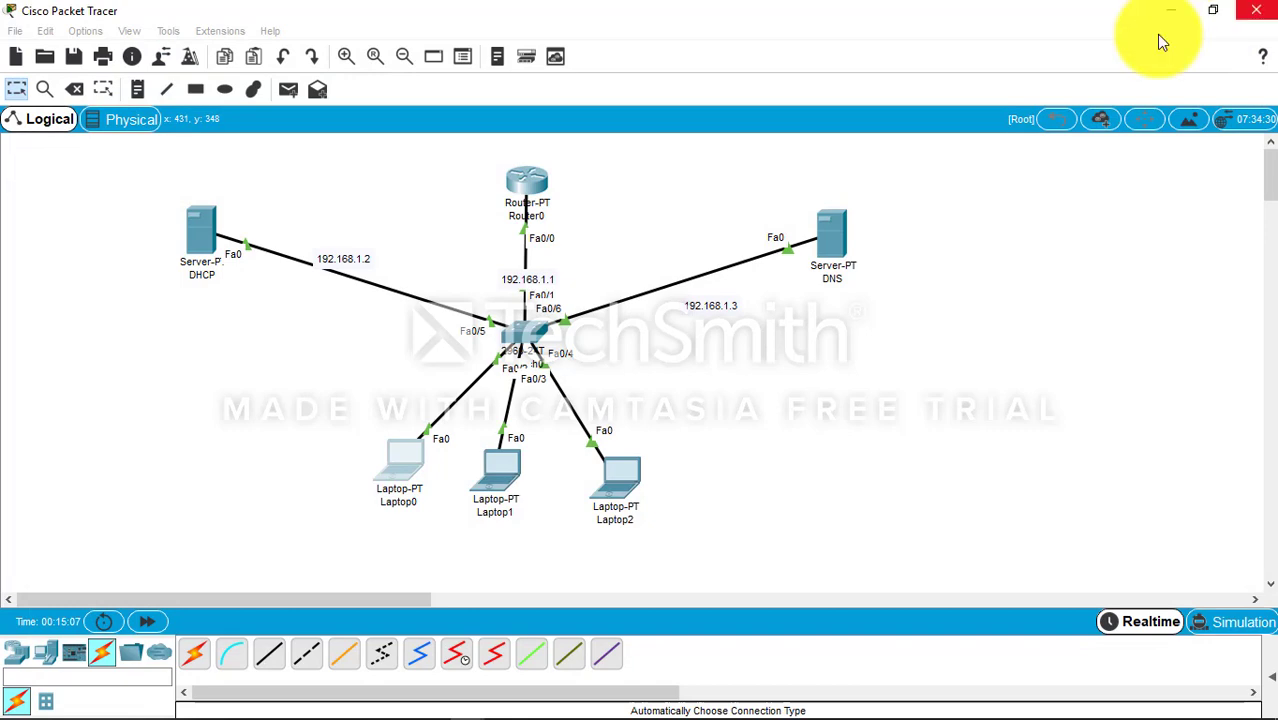
- Load 192.168.1.3 in Laptop1's web browser to check the served page, and put the laptop window away
click(492, 465)
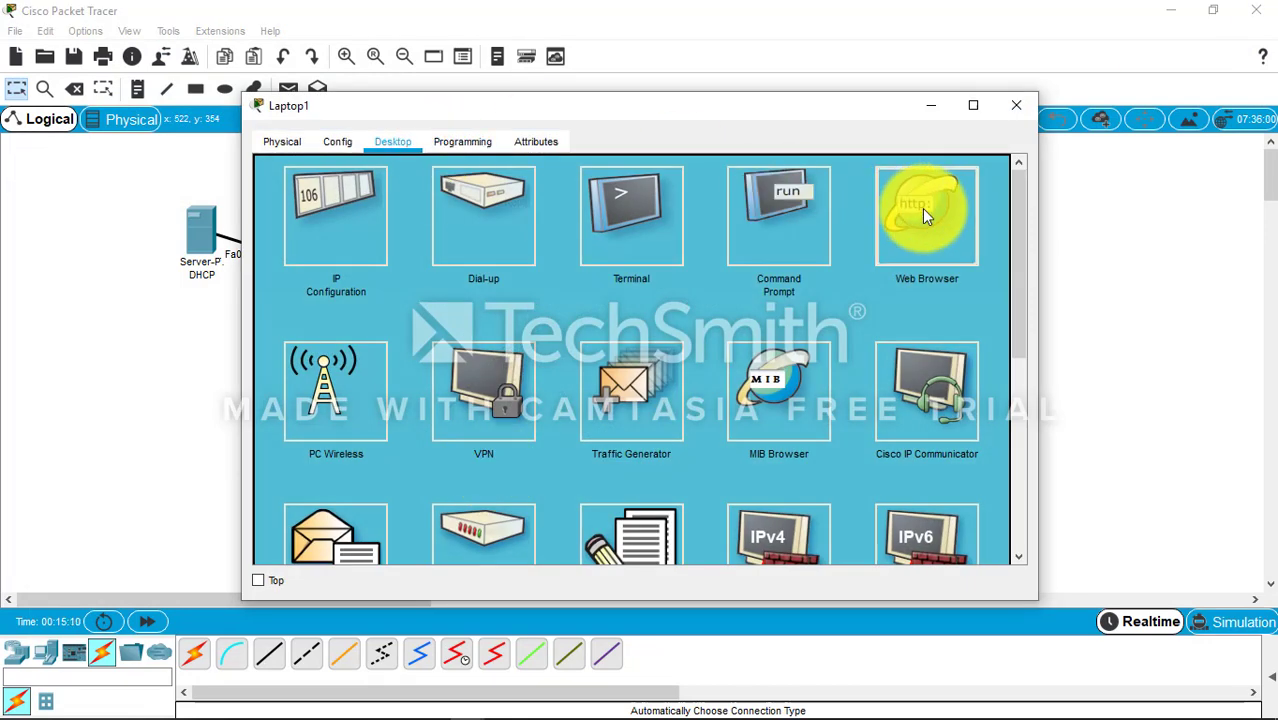
click(922, 208)
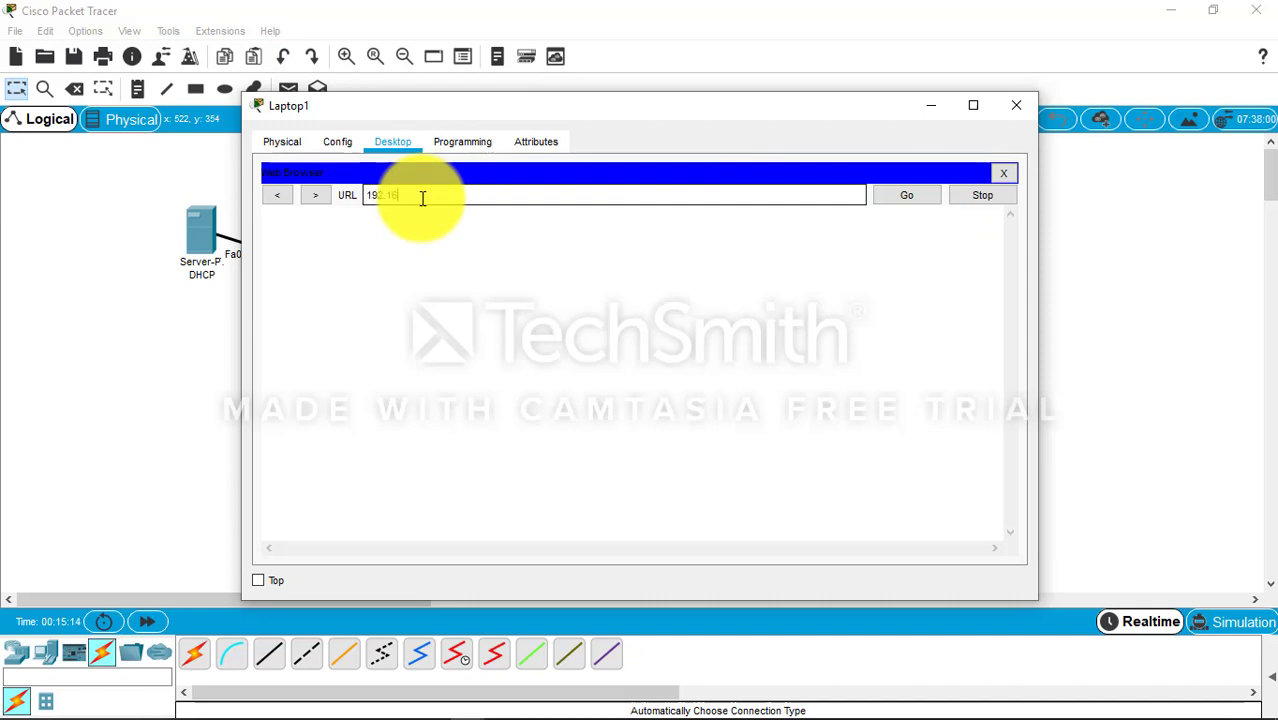
text(192.168.1.3)
key(Return)
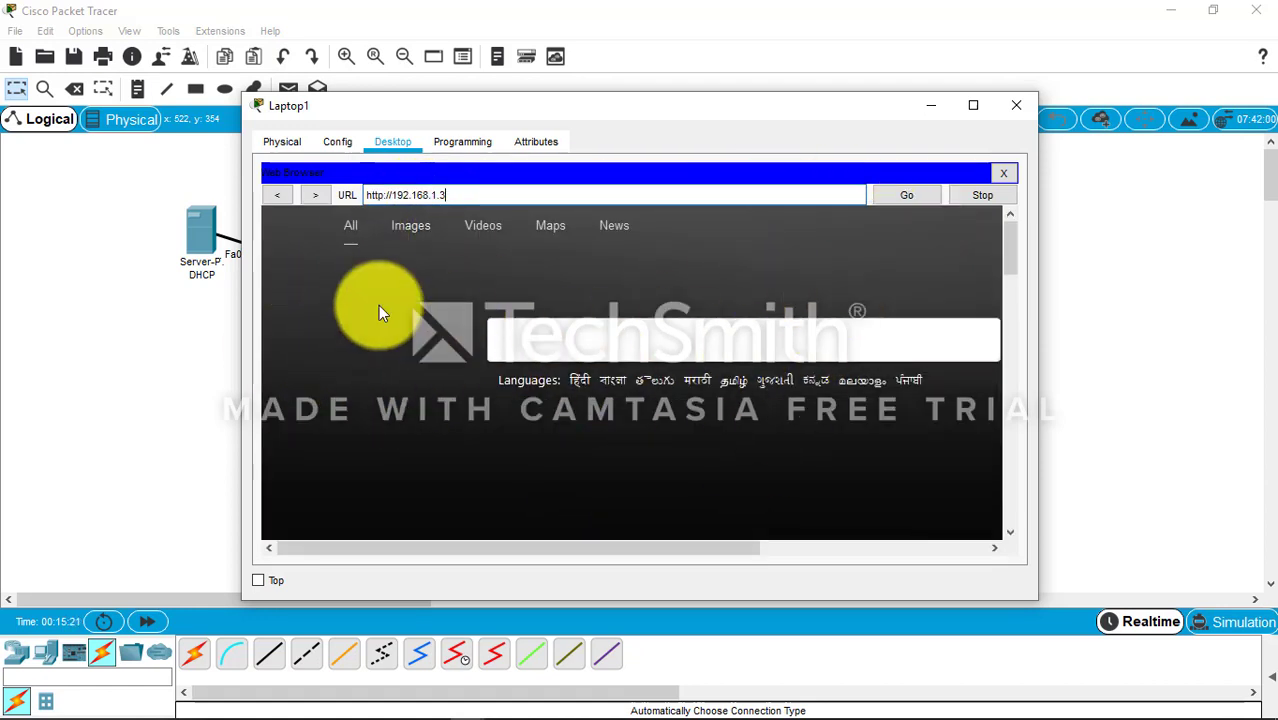
click(930, 106)
- Leave Laptop2's IP configuration, load 192.168.1.3 in its web browser to check the page, and close the laptop window
click(618, 465)
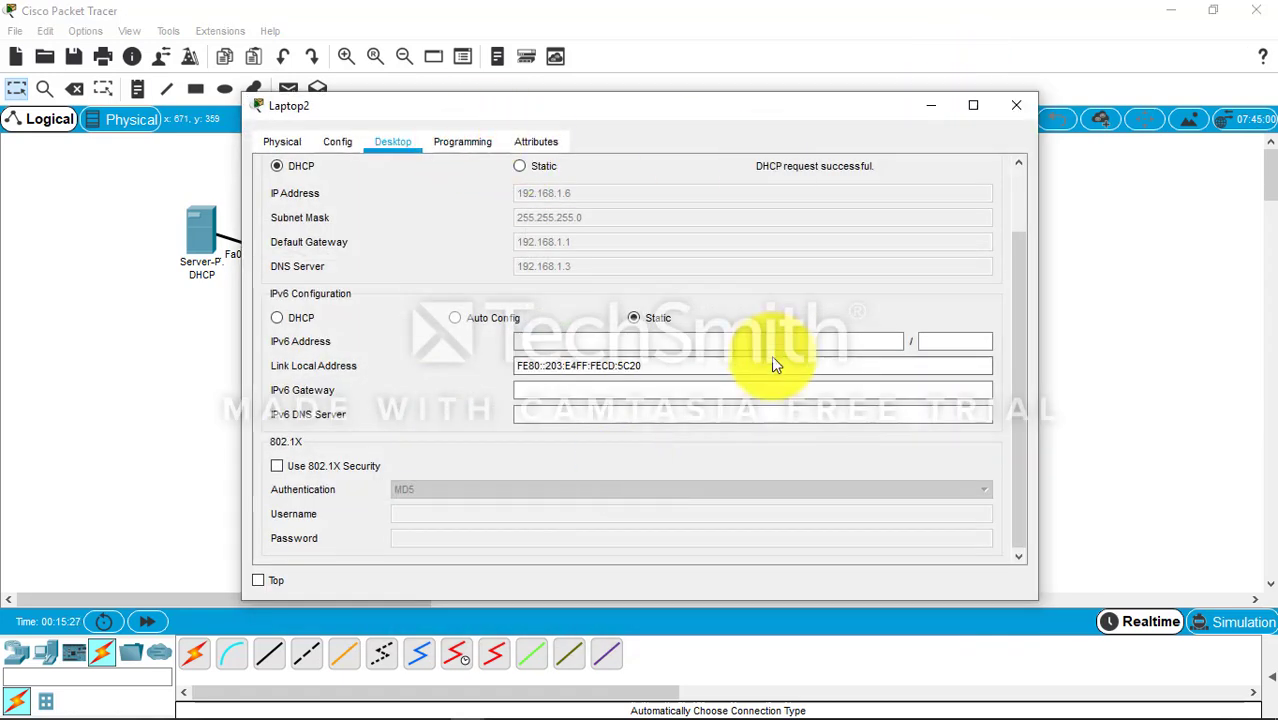
click(986, 174)
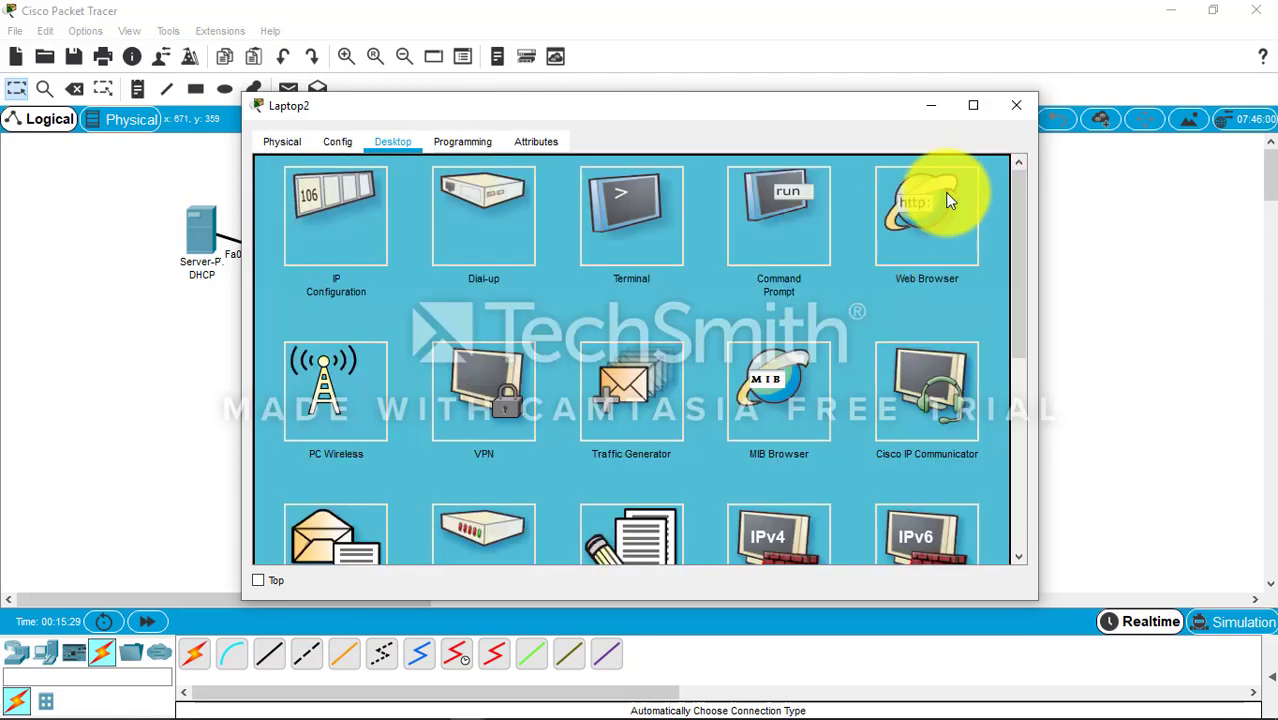
click(945, 200)
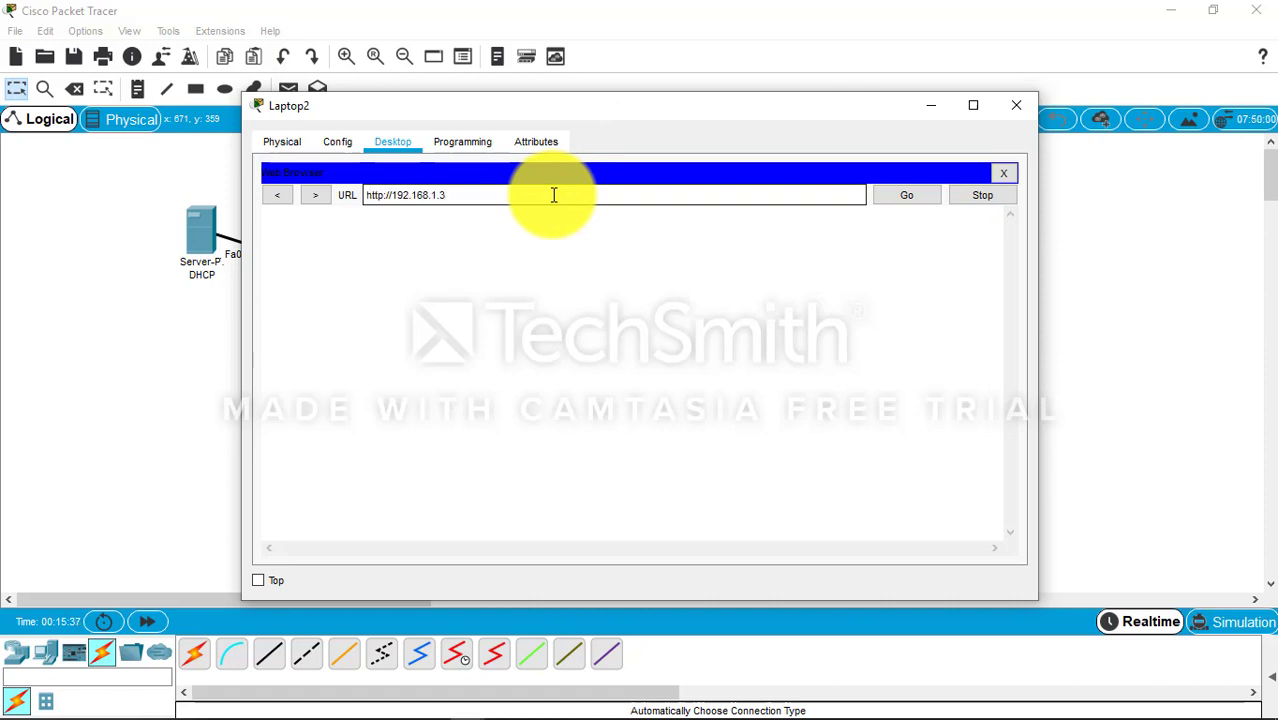
text(192.168.1.3)
key(Return)
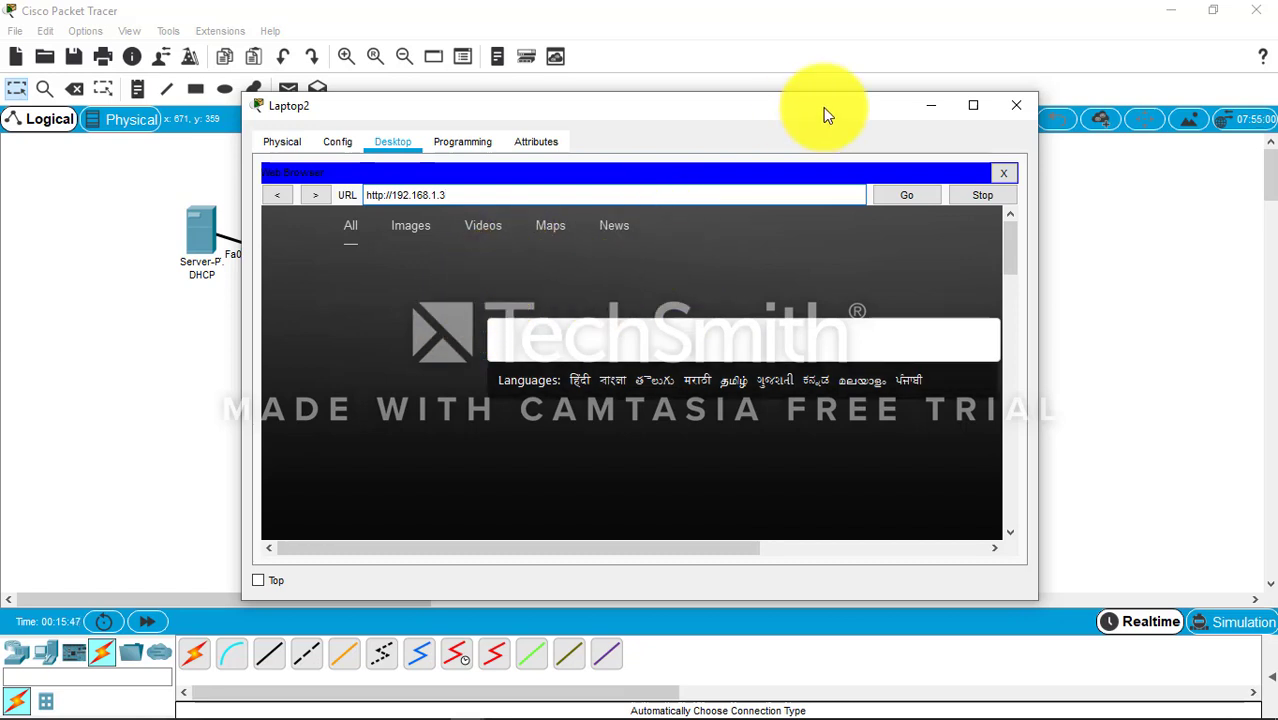
click(1017, 106)
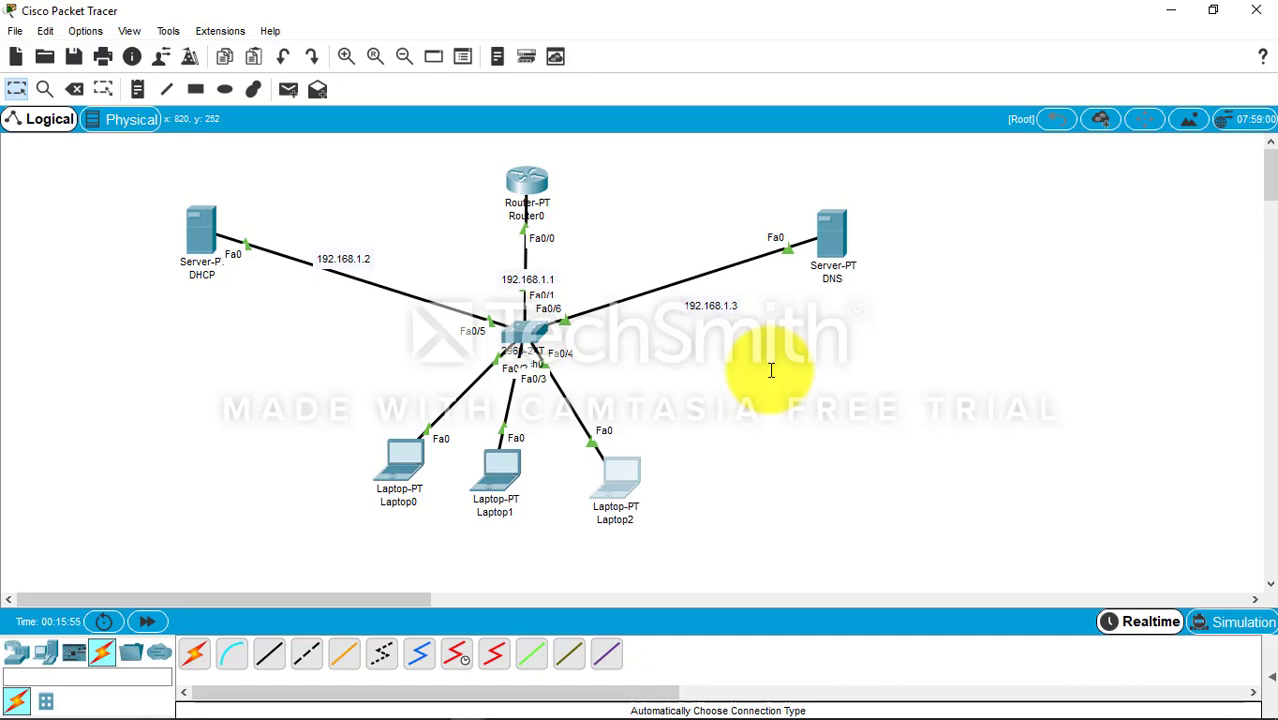
- Open Laptop2's desktop applications
click(621, 475)
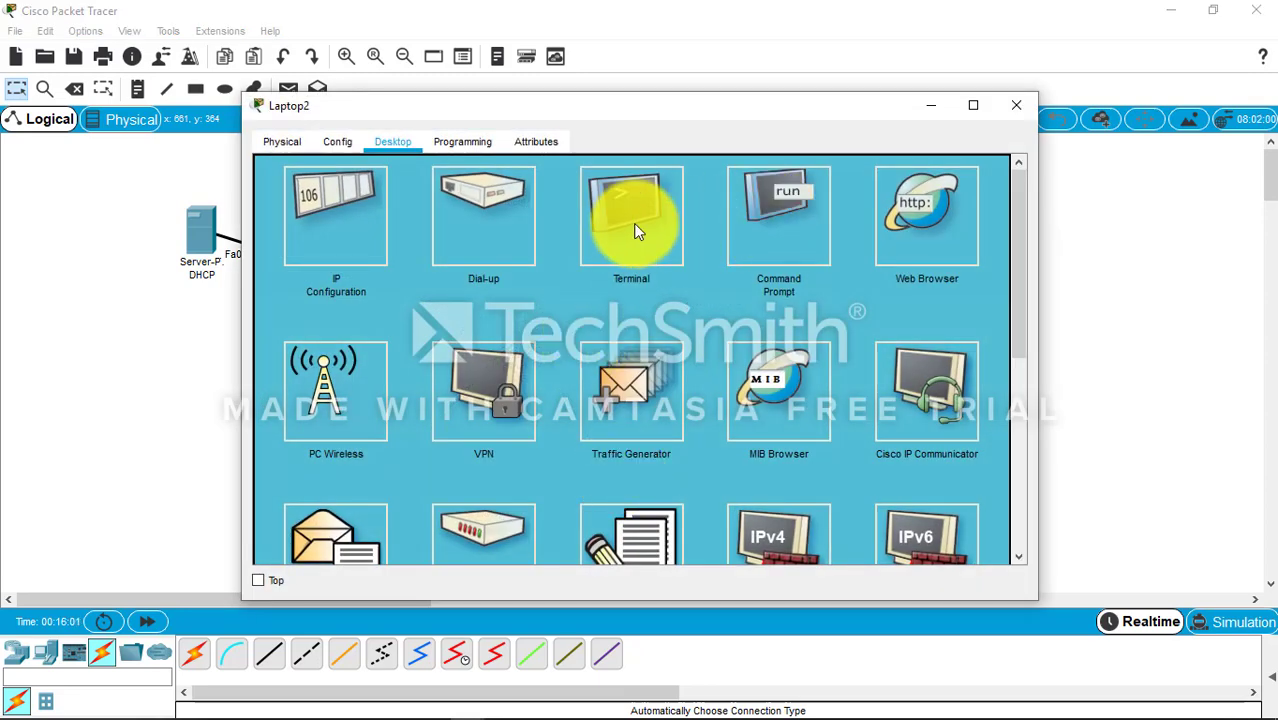